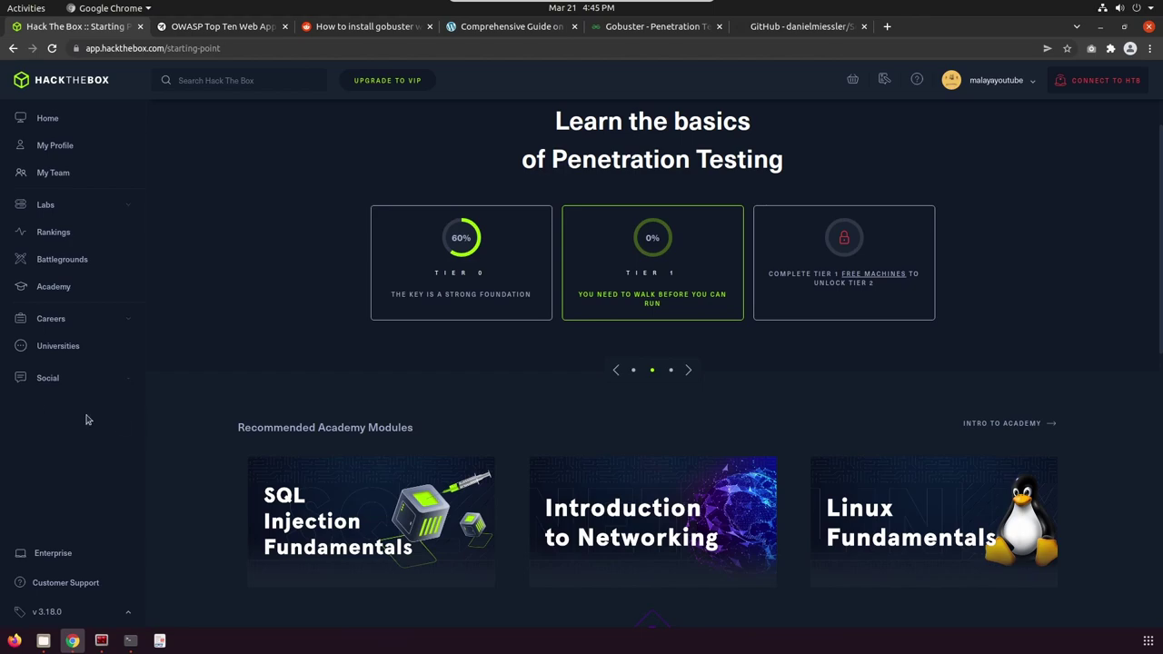
Open a terminal in the Downloads folder from the Files file manager.
click(43, 641)
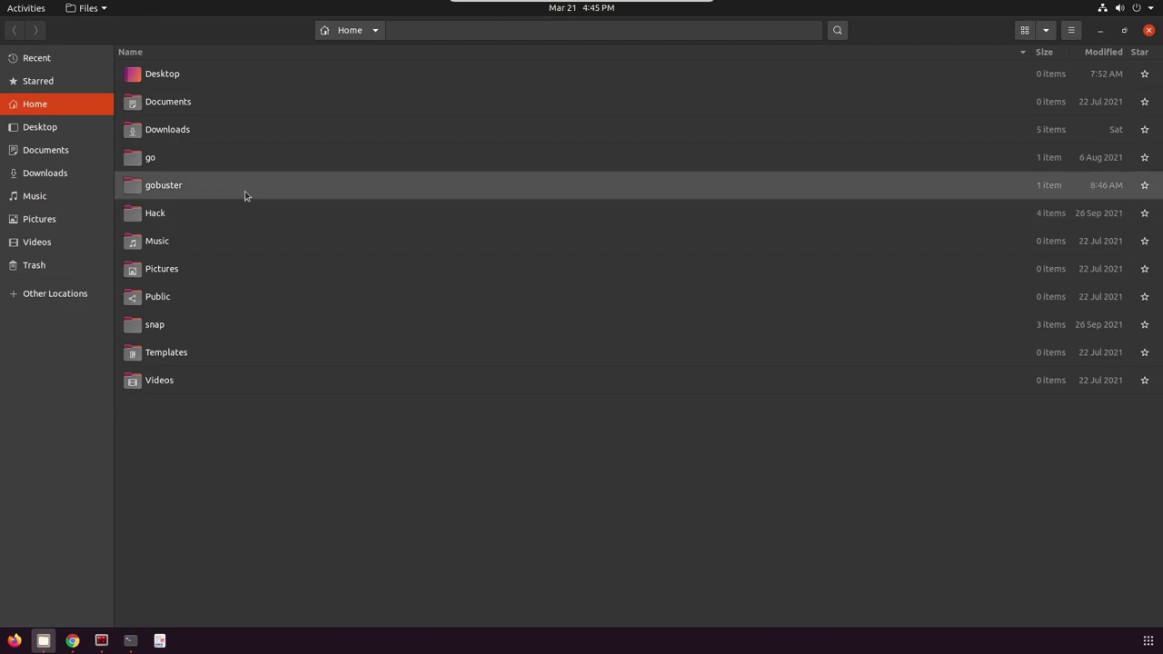
double_click(166, 132)
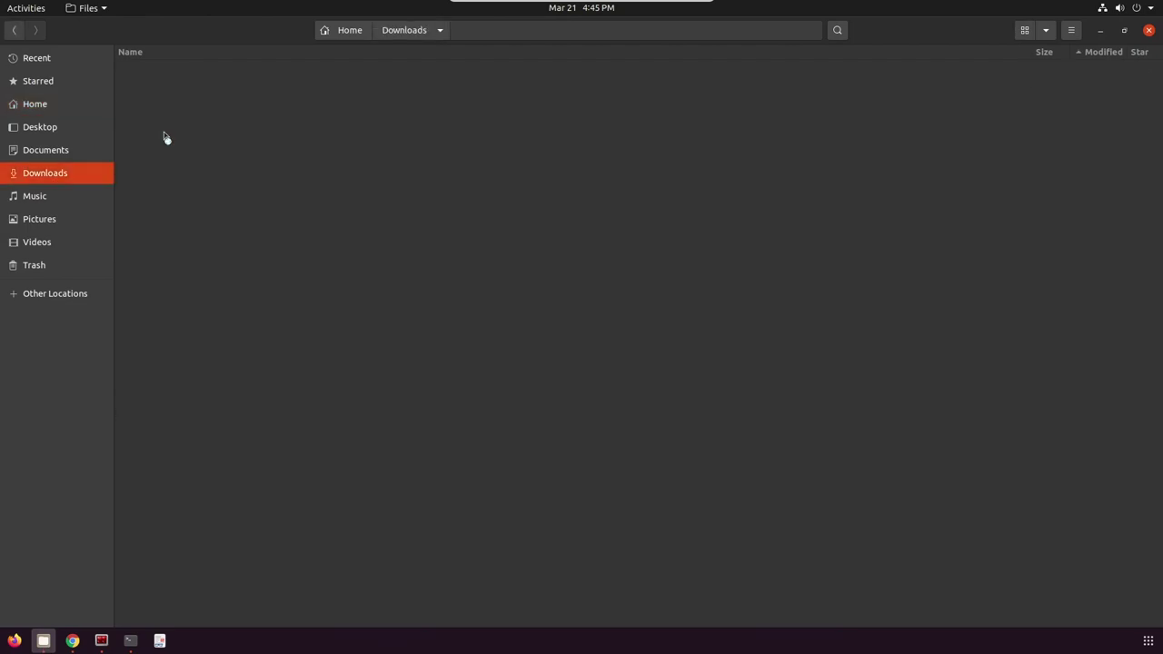
right_click(190, 272)
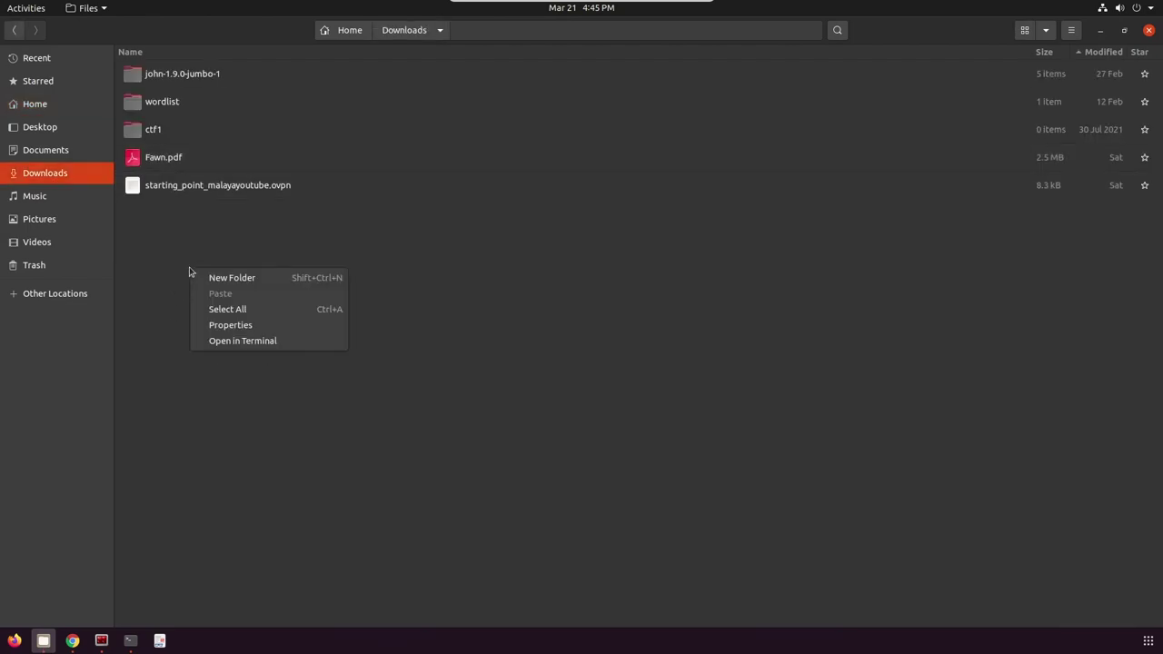
click(228, 342)
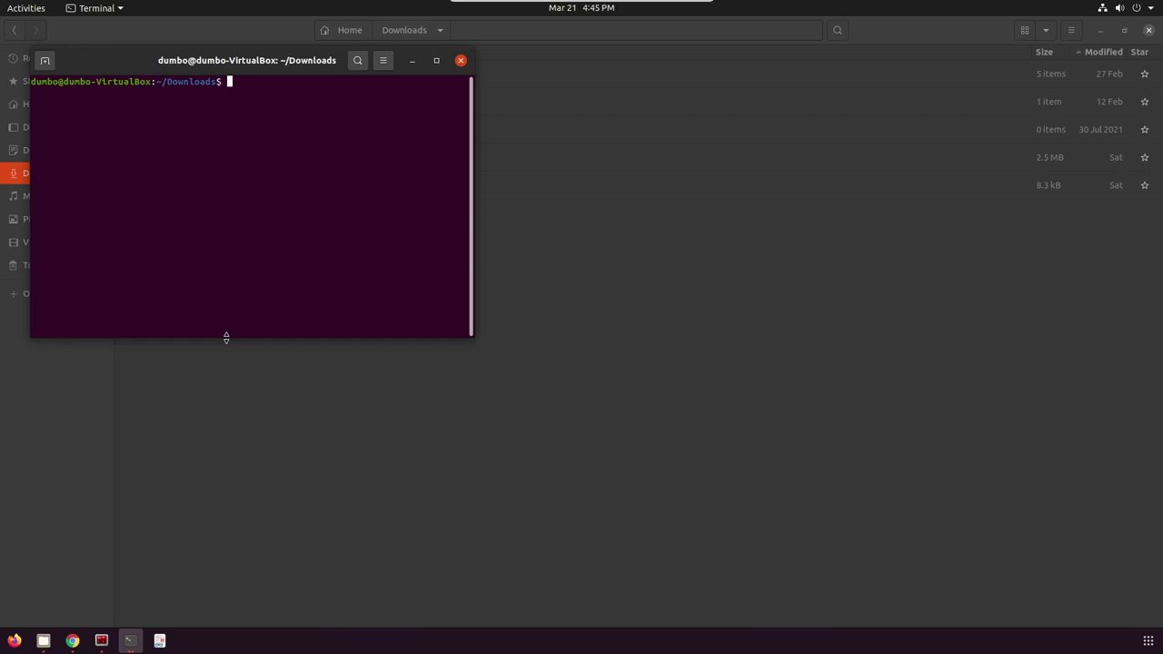
Run sudo openvpn with the starting_point_malayayoutube.ovpn profile and enter the sudo password.
text(sudo openvpn starting)
key(Tab)
key(Return)
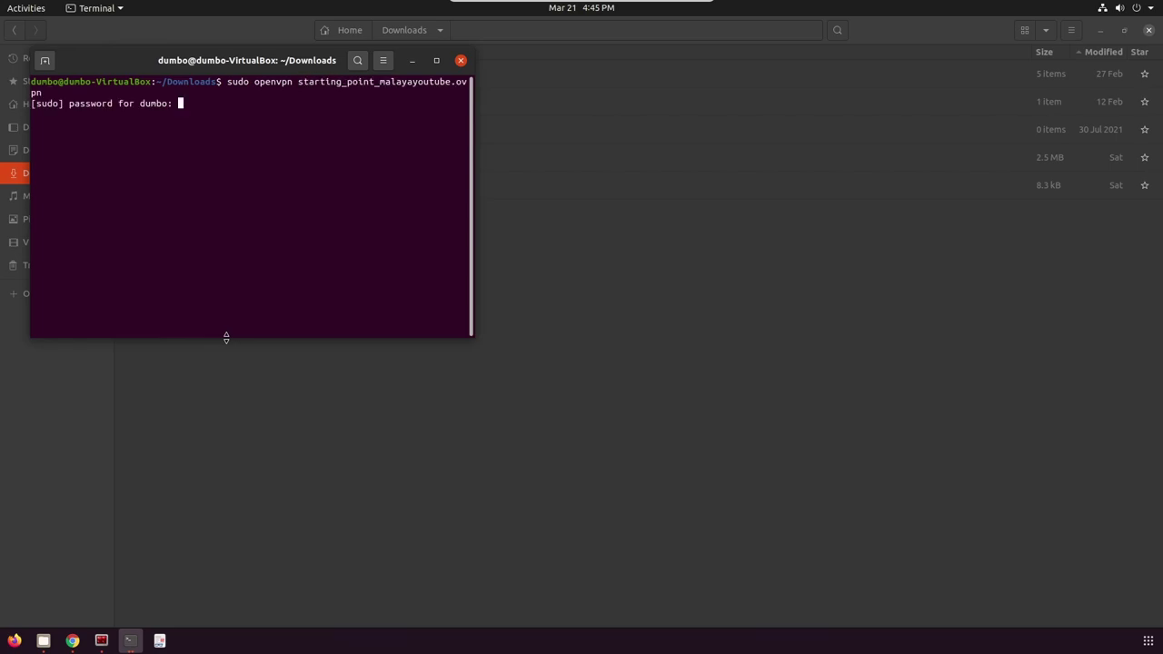
key(Return)
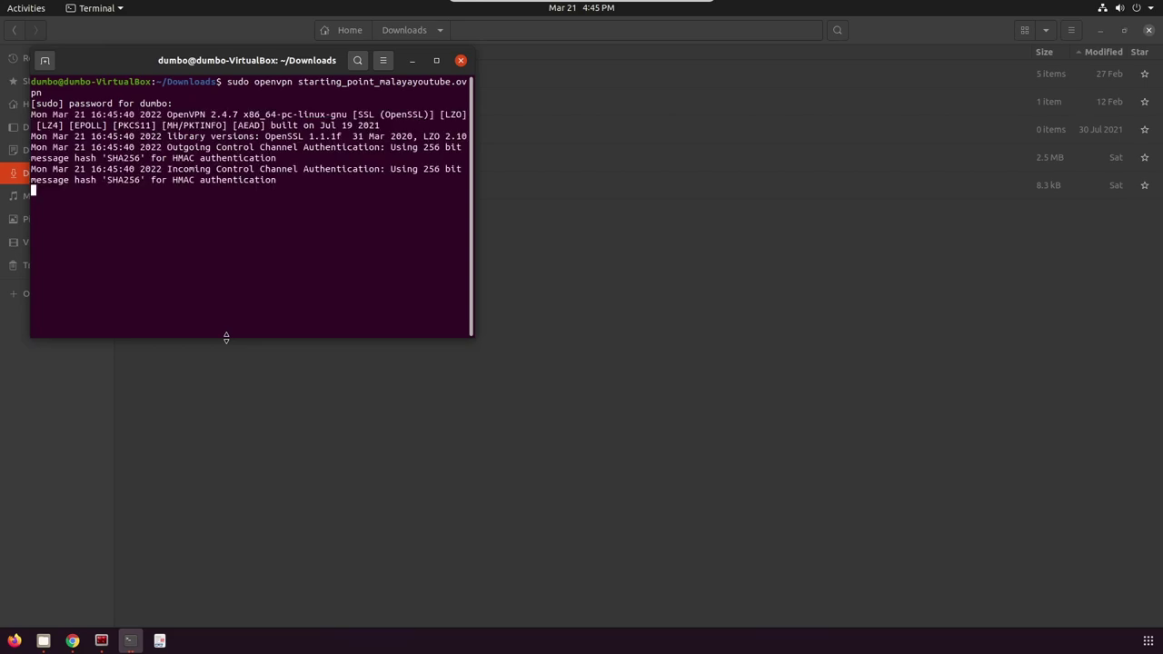
Reload the Starting Point page and confirm the VPN connection shows as connected.
click(413, 60)
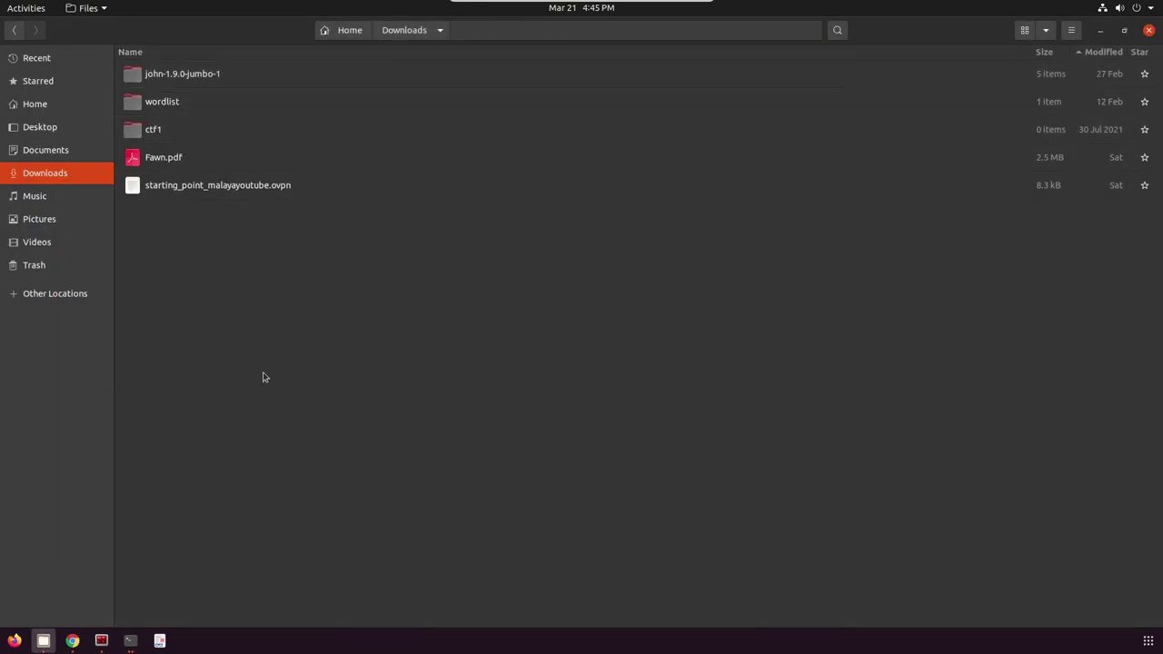
click(72, 641)
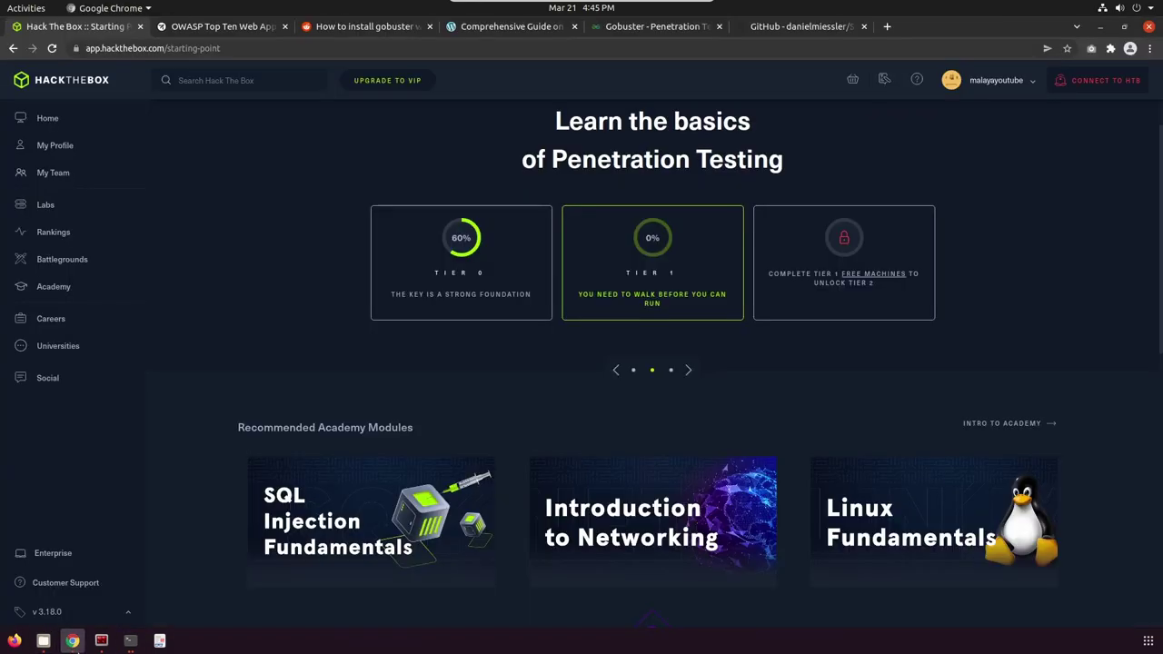
click(52, 48)
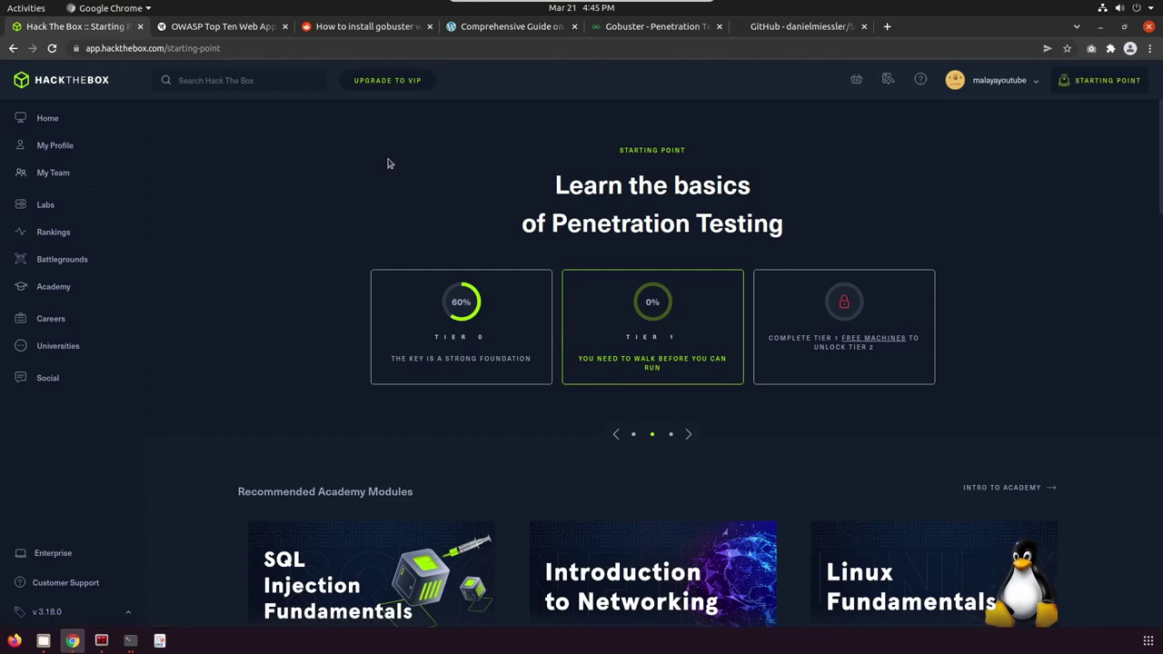
click(1077, 80)
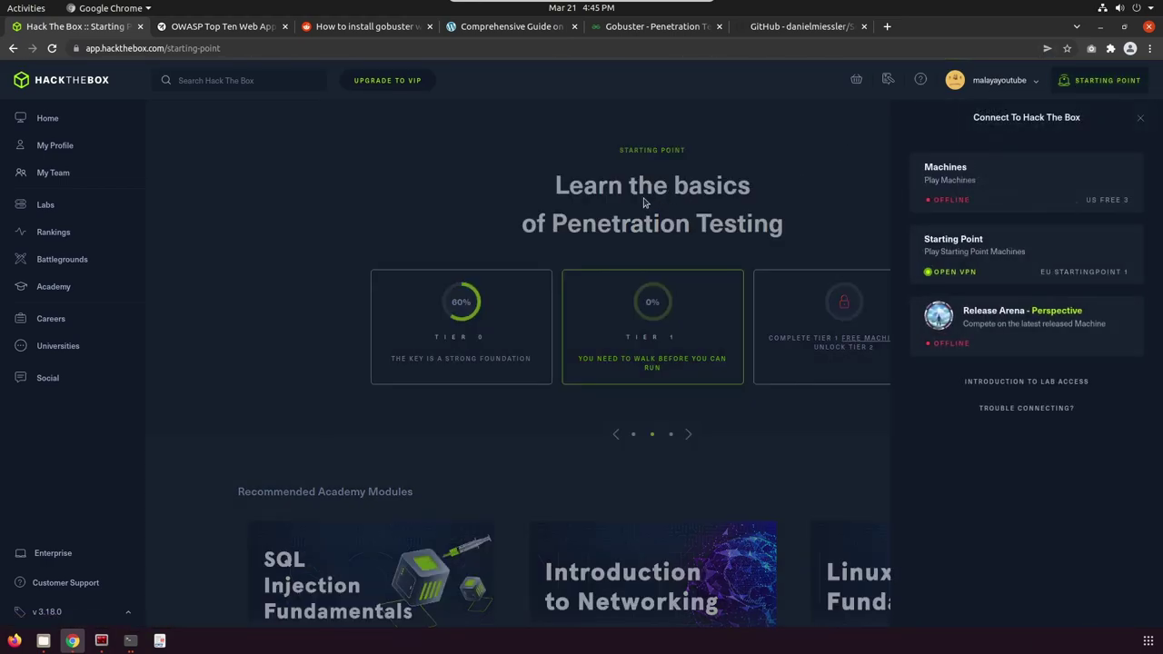
click(792, 170)
Copy the Appointment machine's target IP 10.129.2.237.
scroll(501, 312, down, 1)
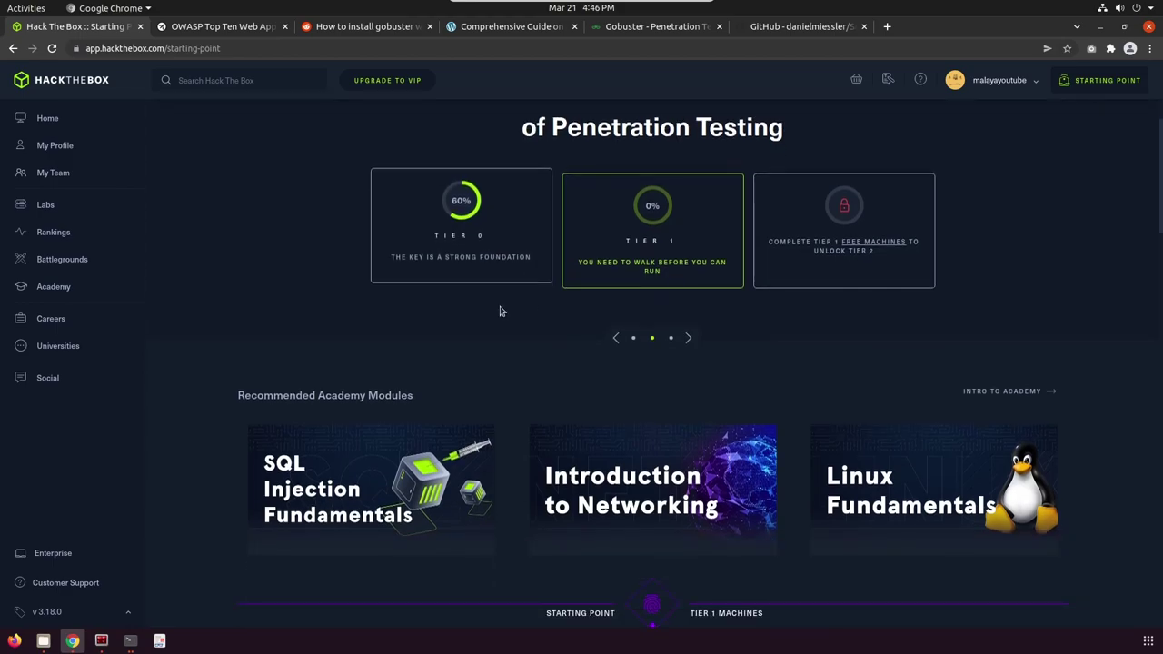
scroll(488, 325, down, 2)
scroll(489, 323, up, 3)
scroll(491, 321, down, 5)
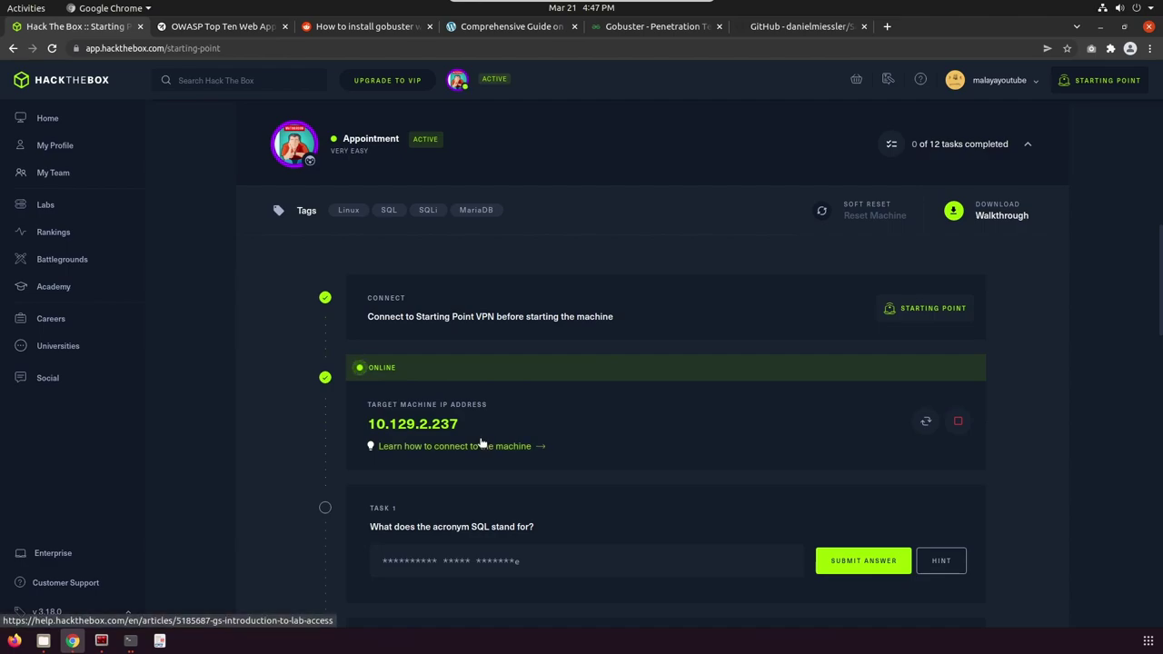
scroll(558, 367, down, 1)
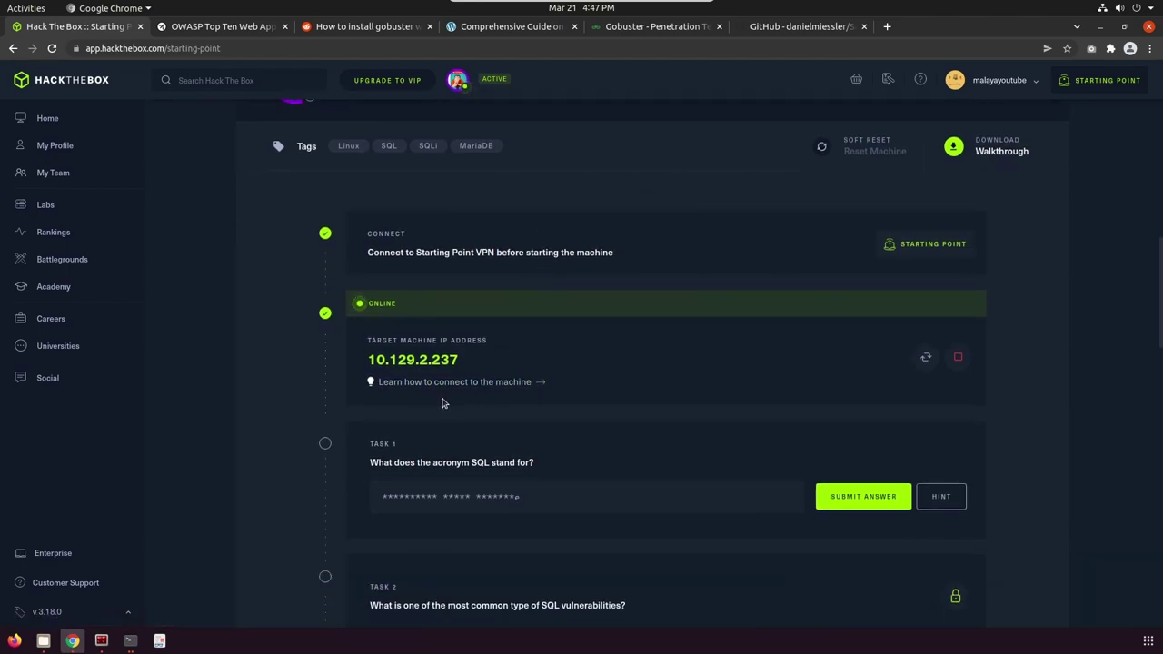
click(441, 360)
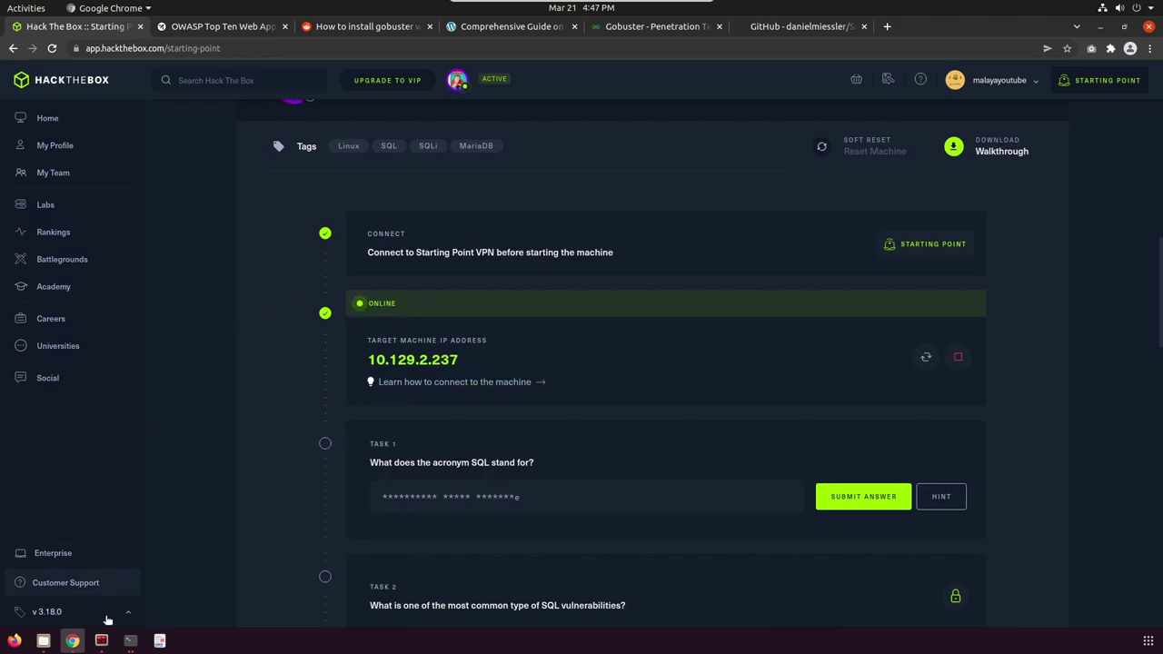
Close the old terminal and launch a fresh Terminator window.
click(91, 645)
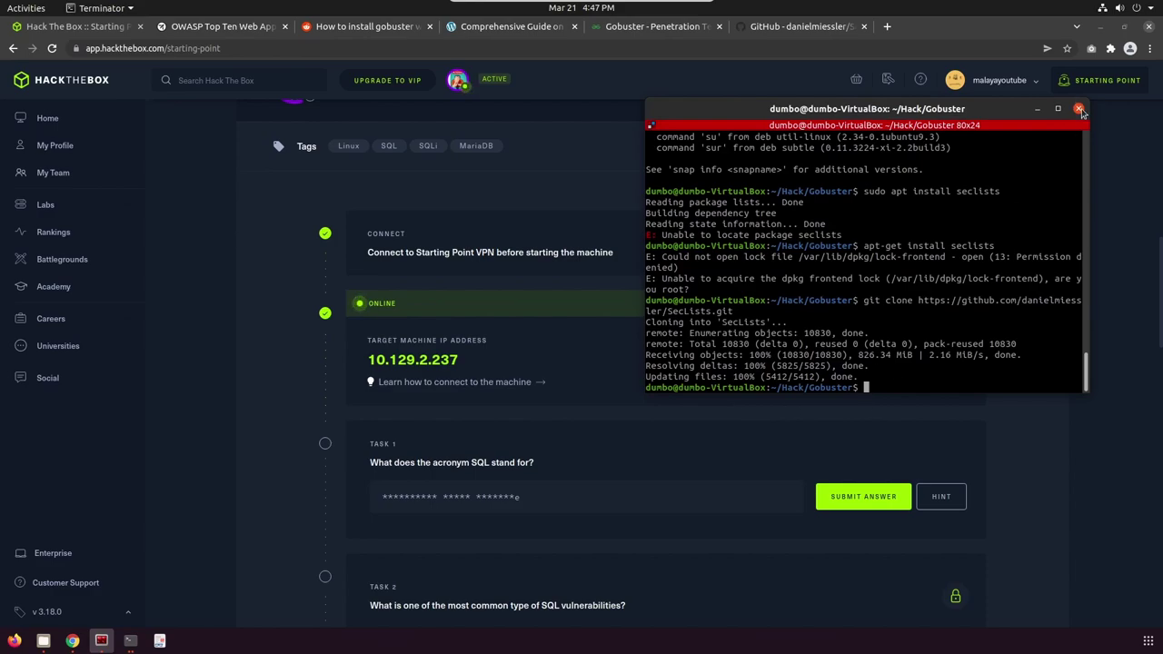
click(1079, 108)
click(109, 646)
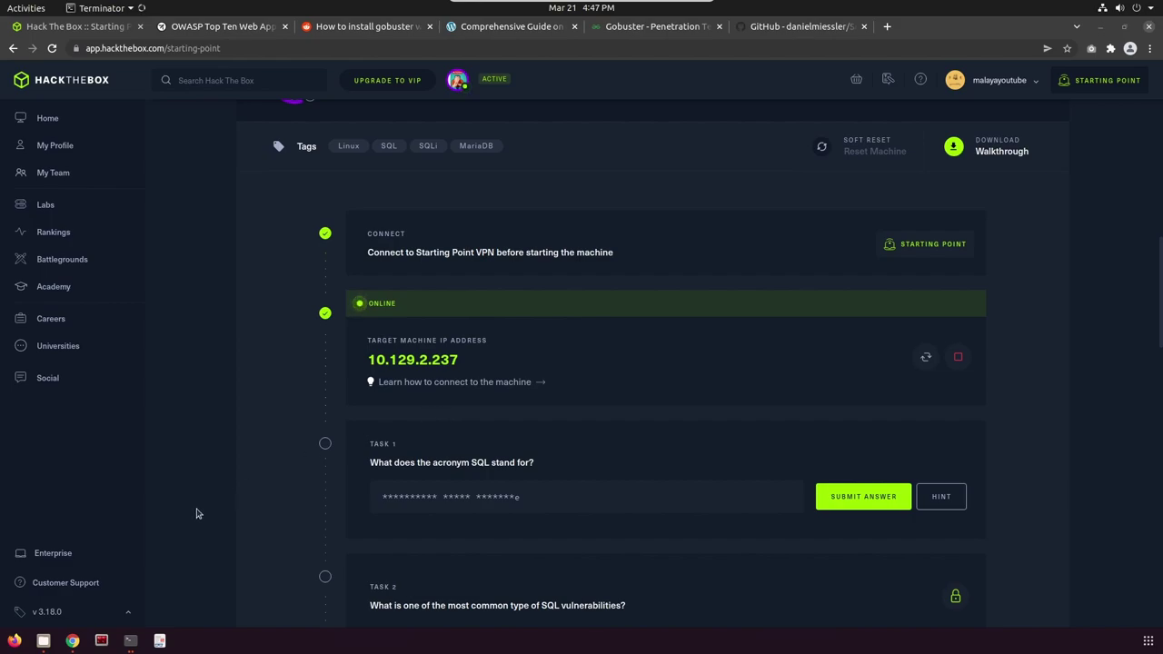
Ping 10.129.2.237 until 7 replies return with 0% loss, then close Terminator.
click(102, 643)
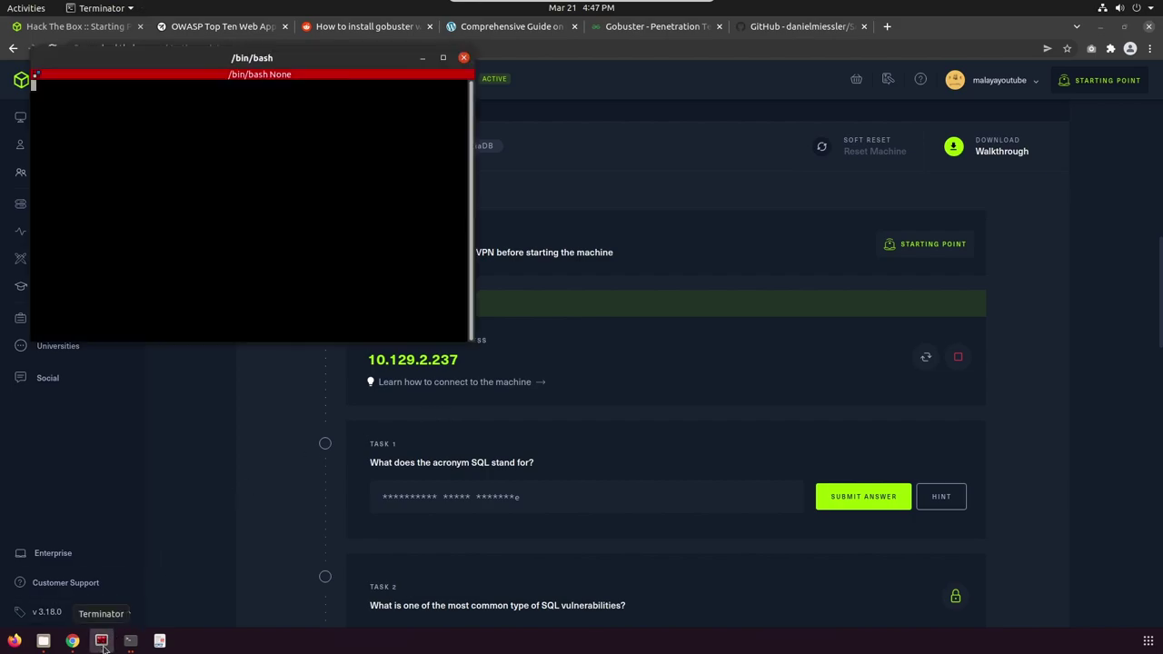
text(pl)
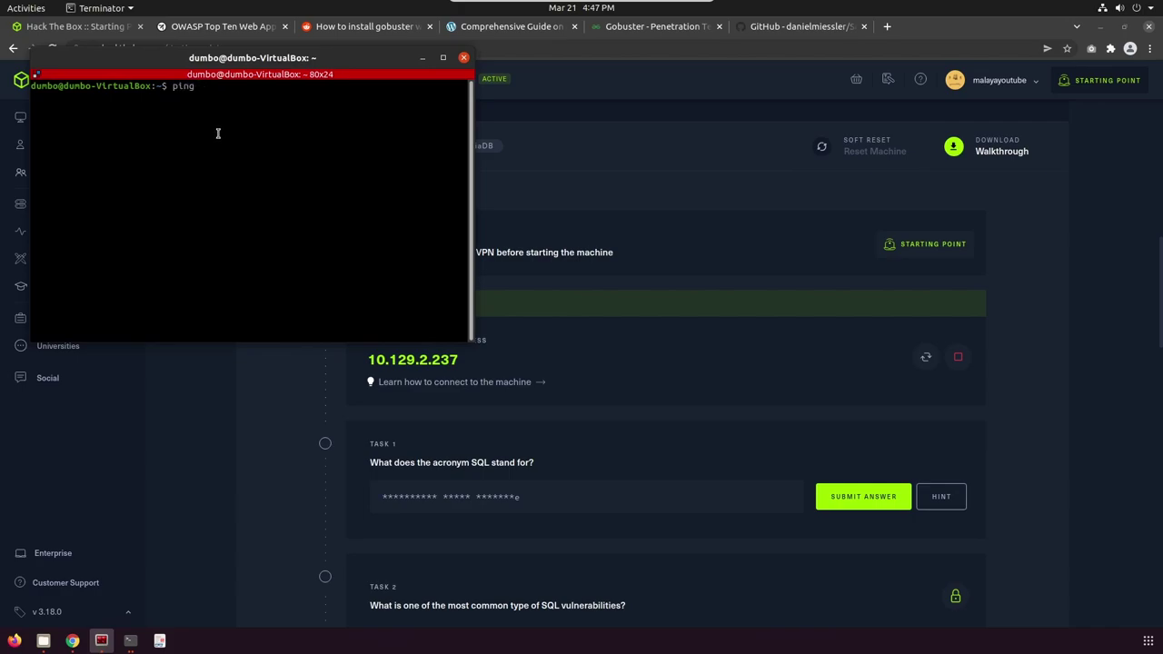
text(ng 10.129.2.237)
key(Return)
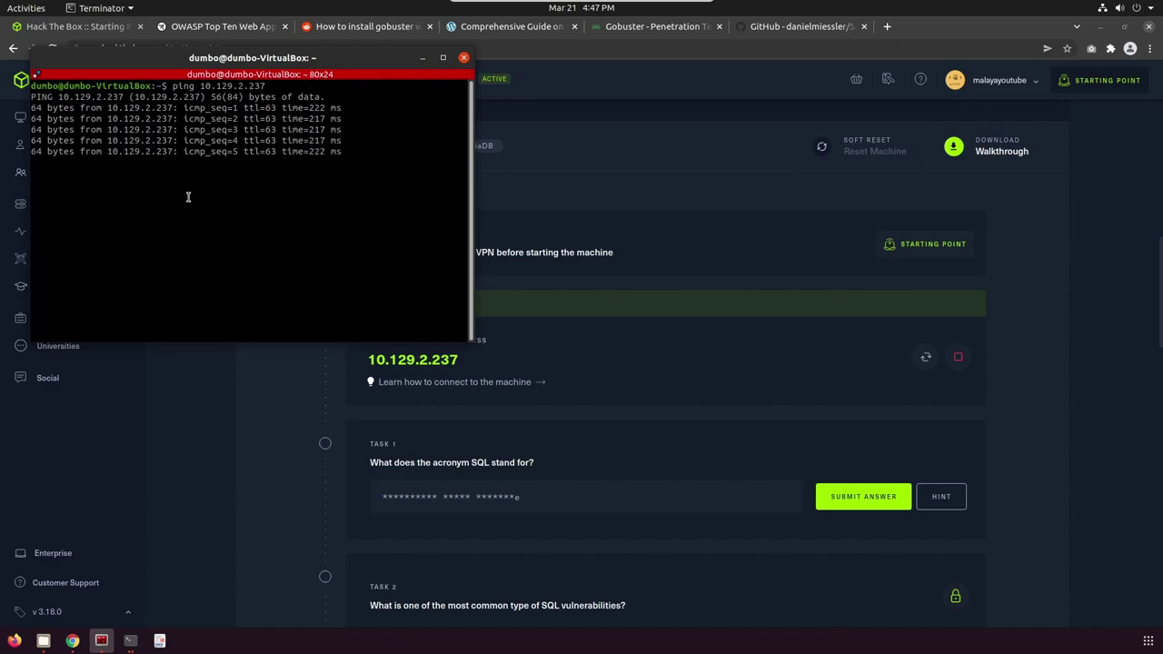
key(ctrl+c)
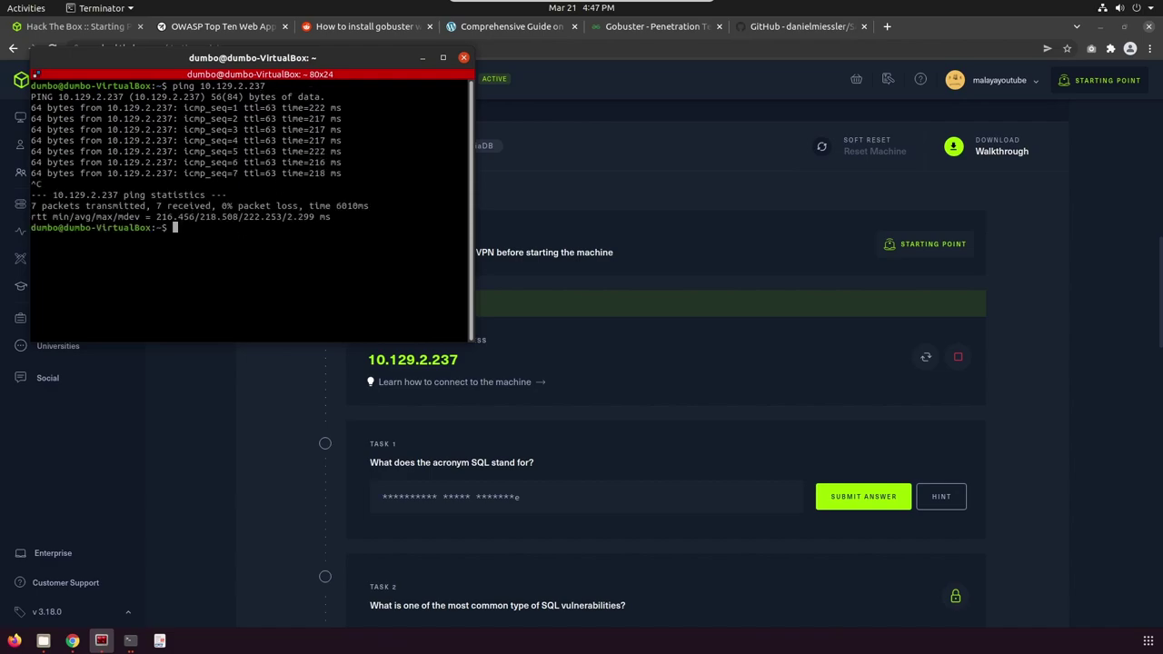
click(464, 58)
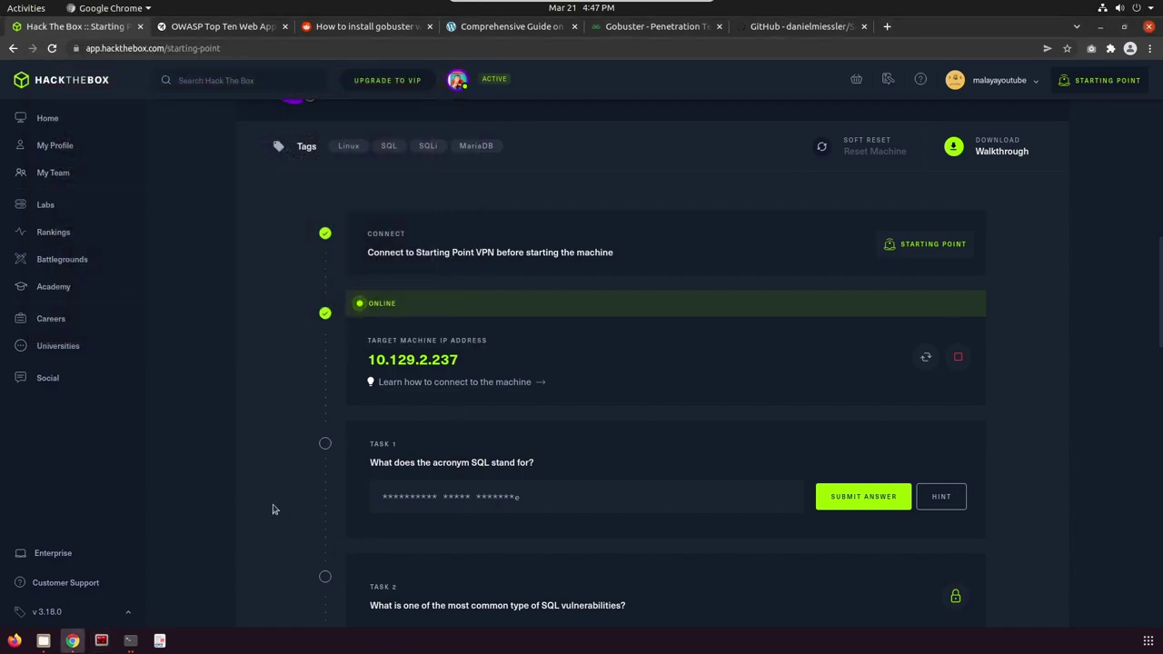
Submit 'Structured Query Language' as the Task 1 answer.
scroll(546, 409, down, 1)
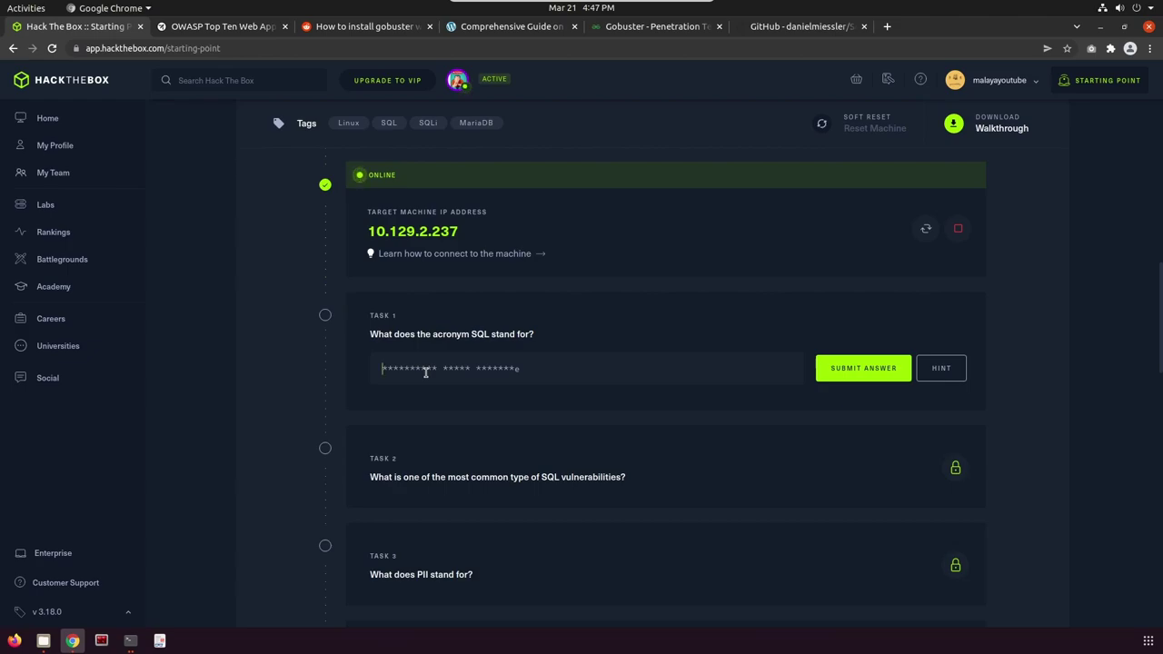
text(Structured Query Language)
click(854, 368)
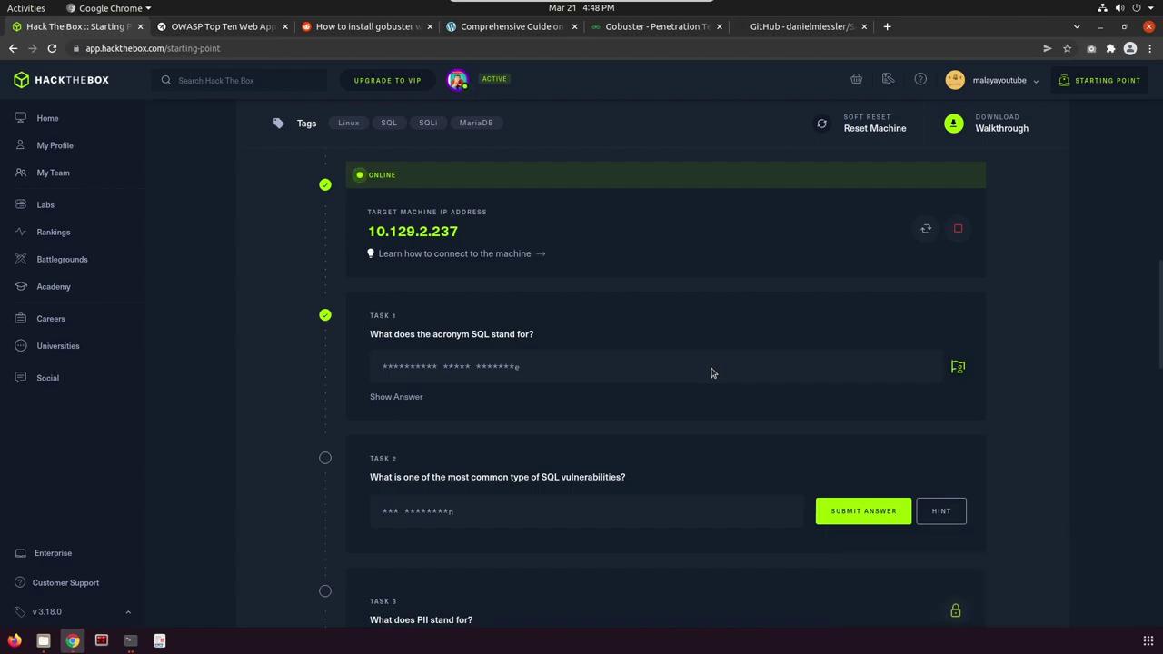
Submit 'SQL injection' as the Task 2 answer.
scroll(721, 407, down, 1)
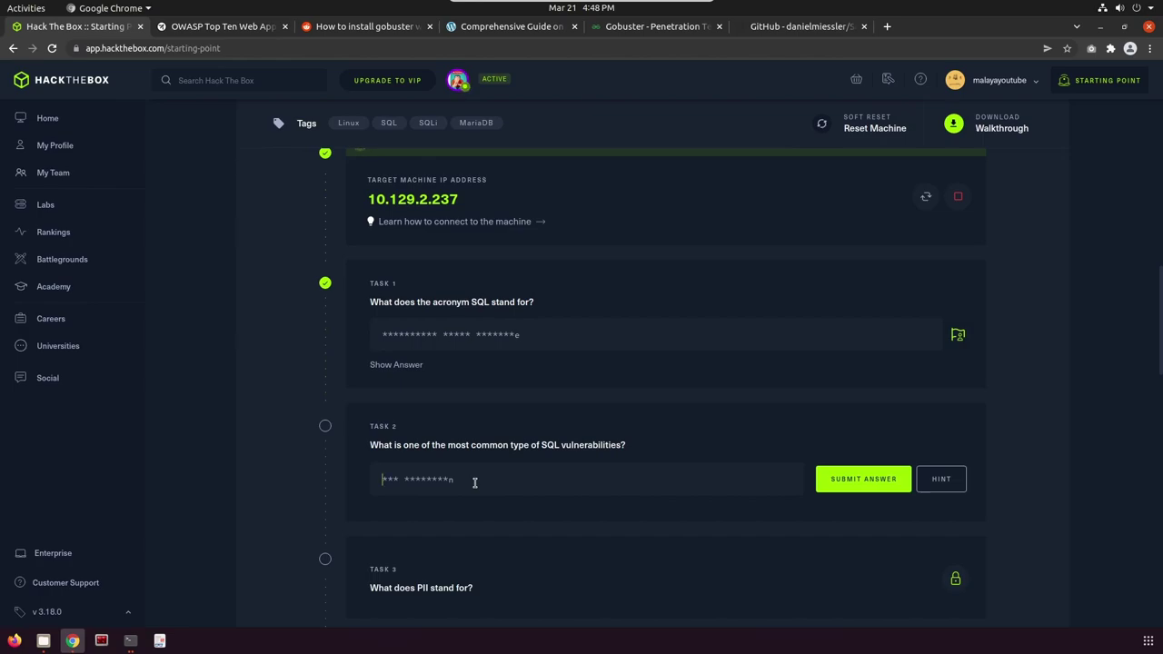
text(s)
click(857, 481)
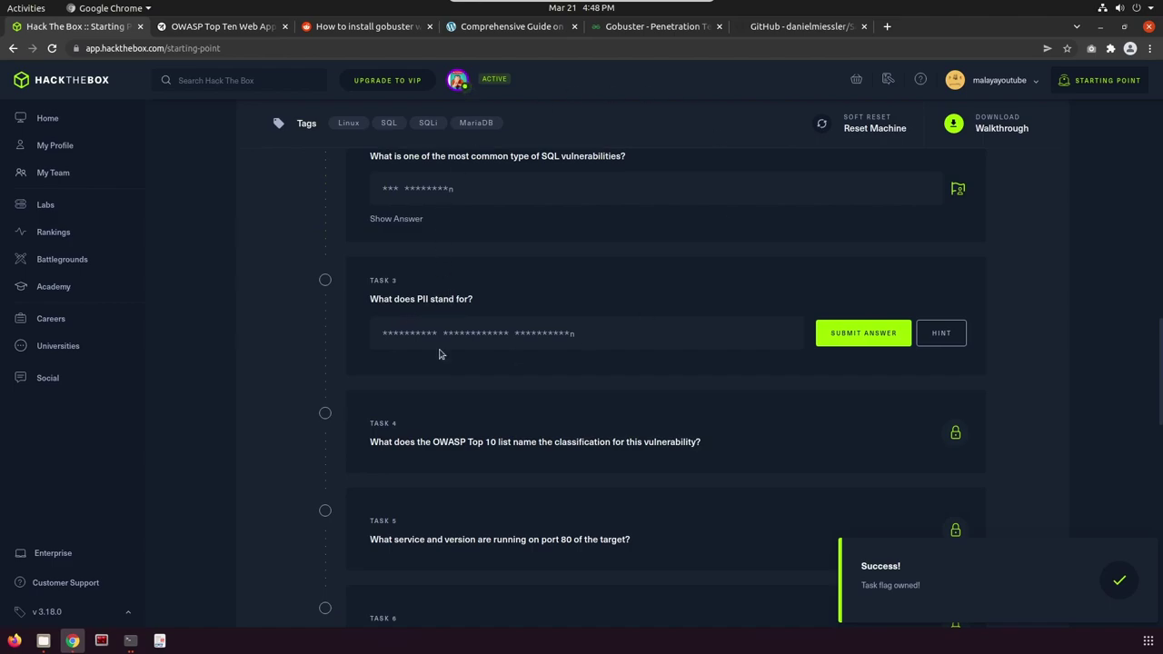
Close the Reddit gobuster, gobuster guide and Gobuster penetration testing tabs.
click(421, 27)
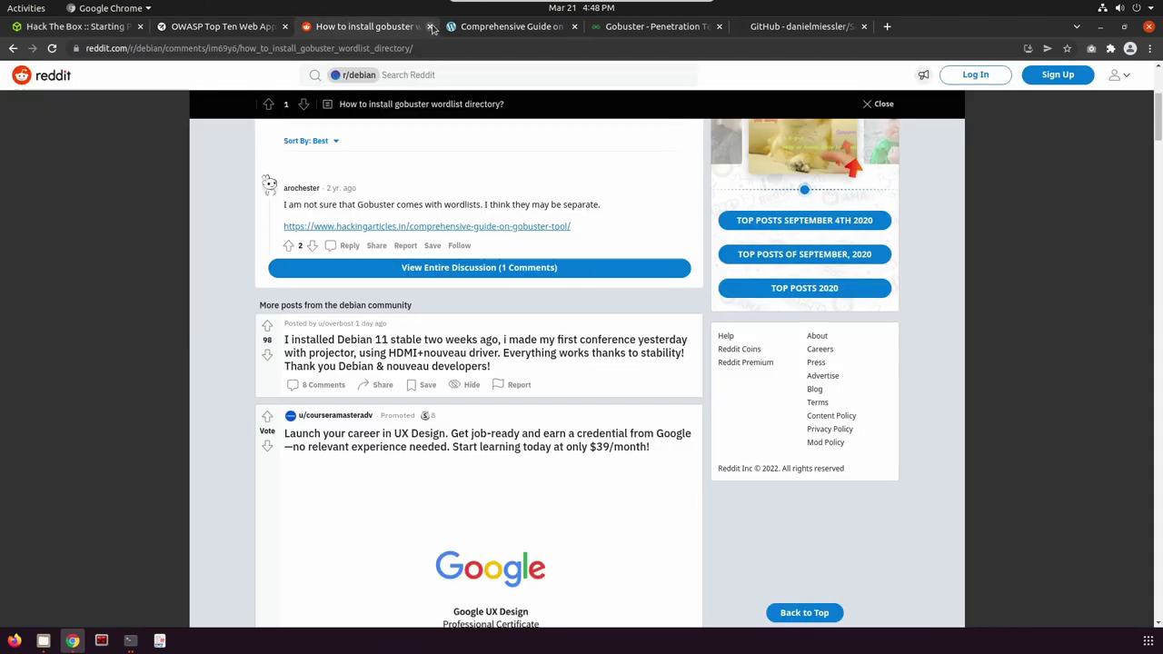
click(431, 27)
click(431, 27)
click(430, 27)
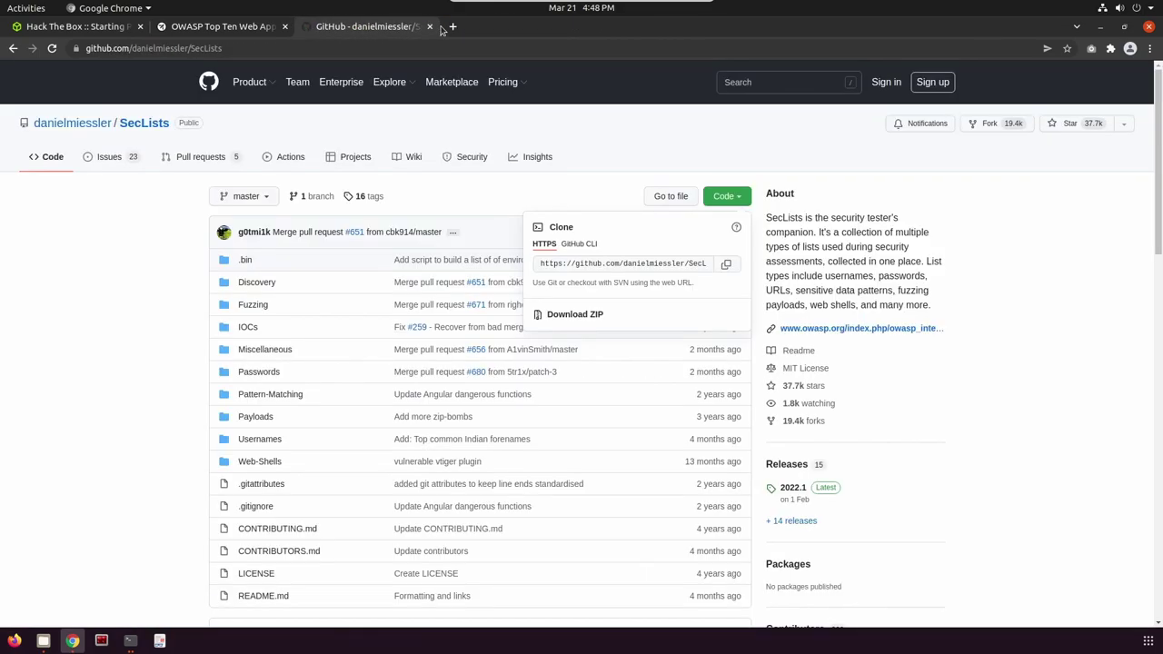
Search 'PII in SQL', open the C# Corner PII article and highlight 'PII'.
click(348, 47)
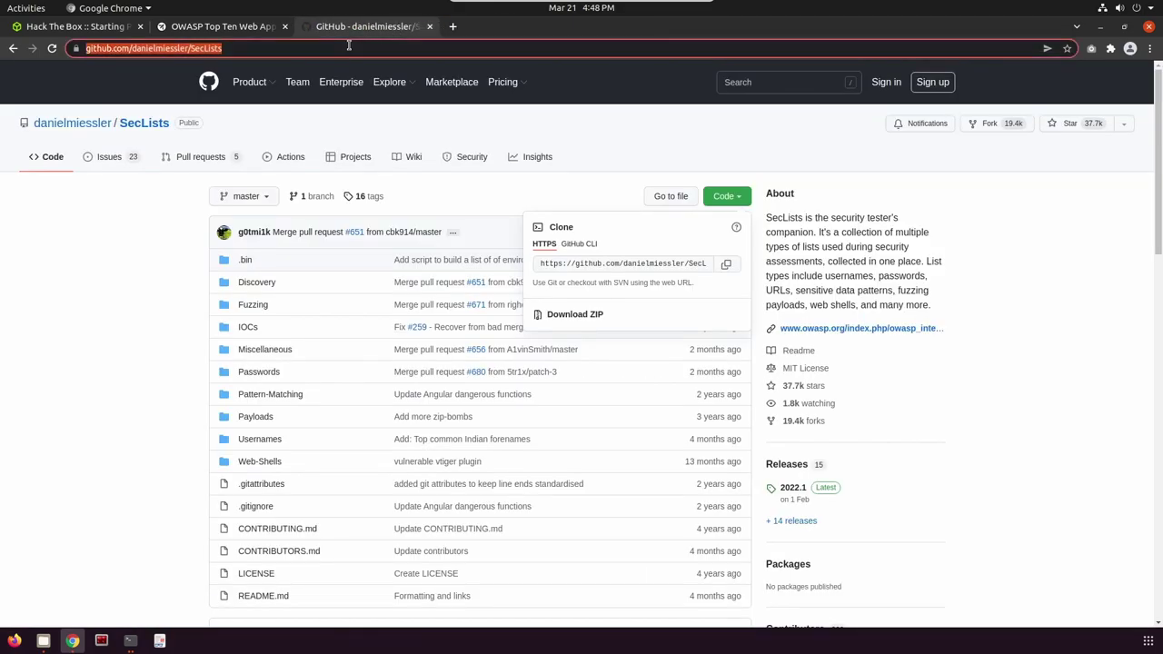
text(PII)
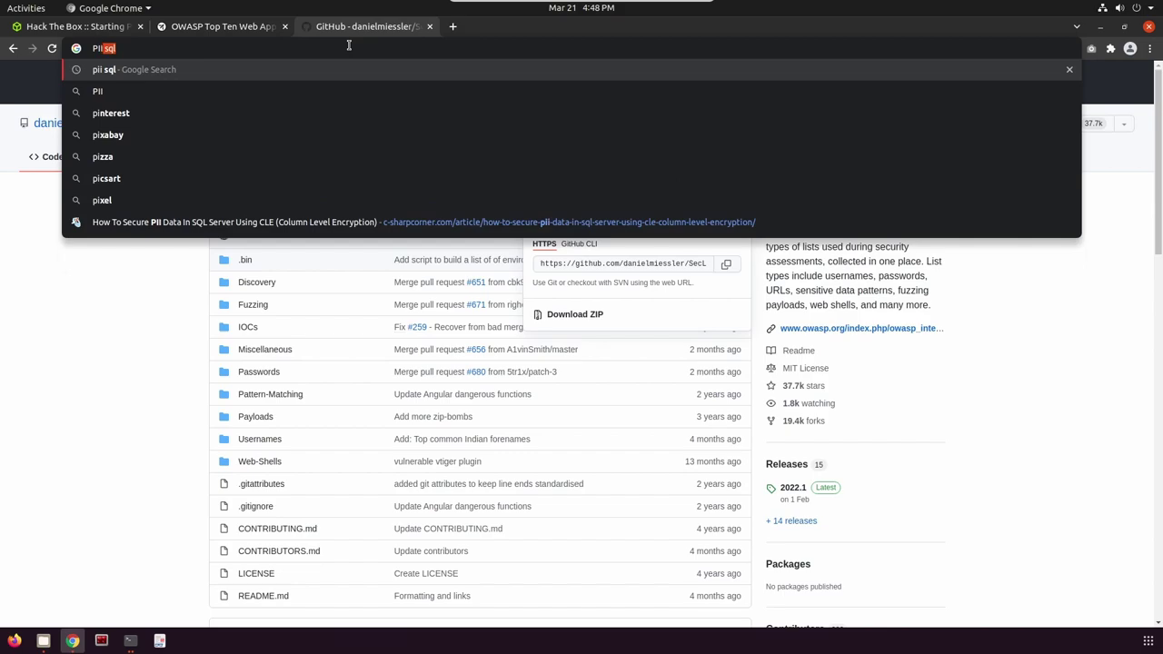
text( in SQ)
key(BackSpace)
text(SQl)
key(Return)
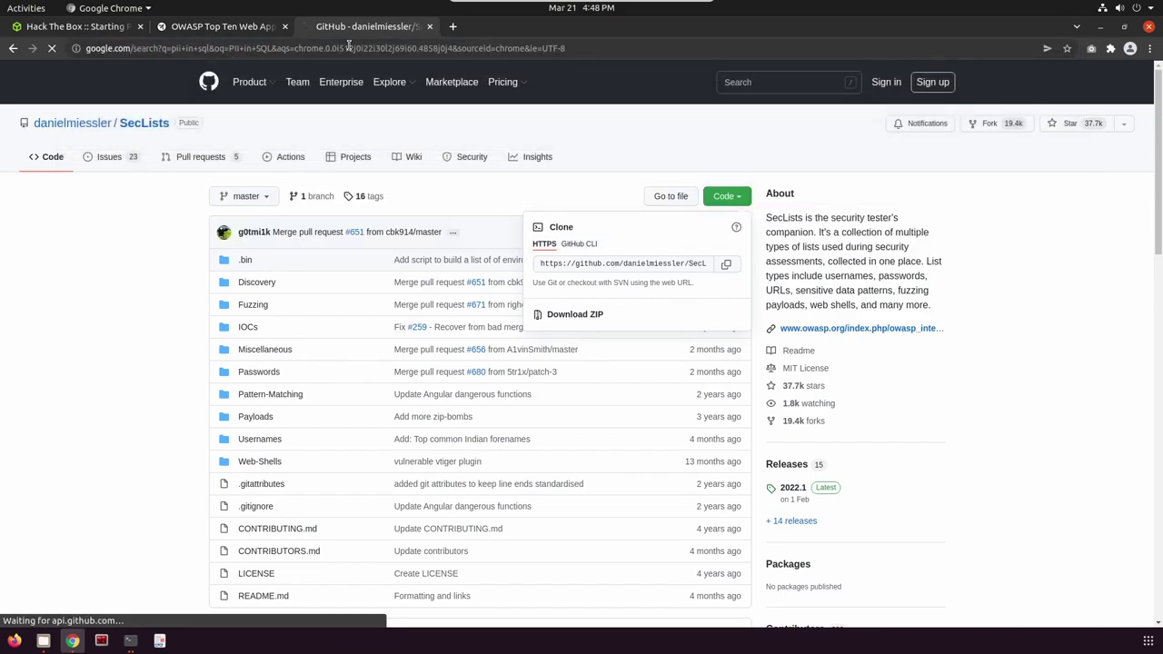
click(219, 195)
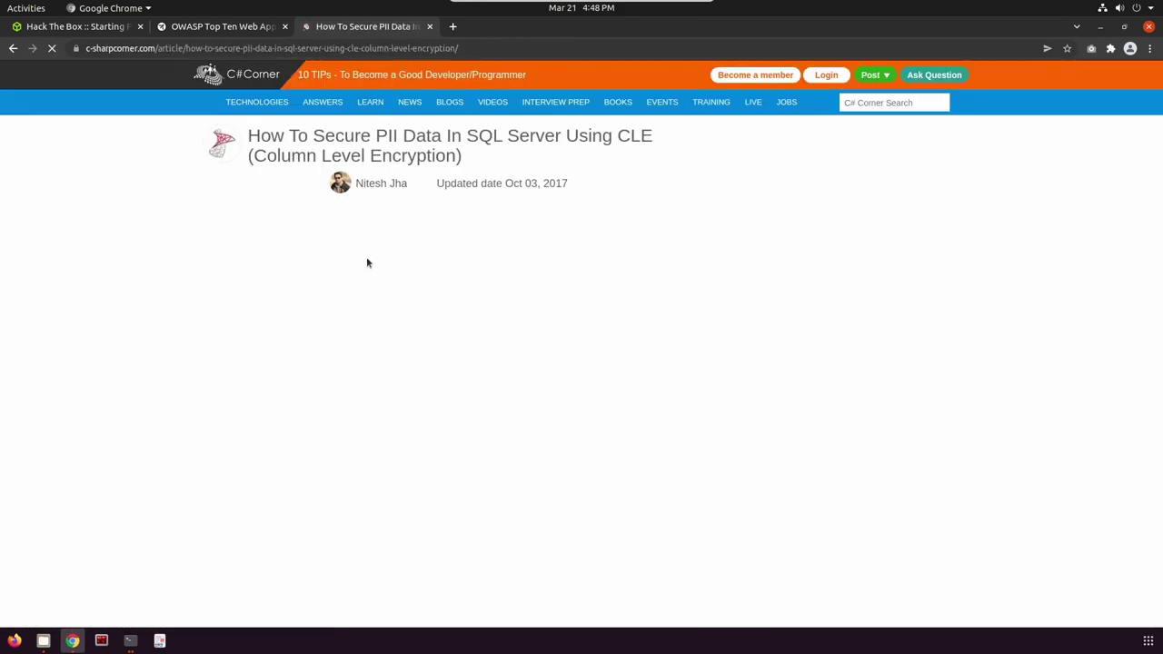
double_click(205, 266)
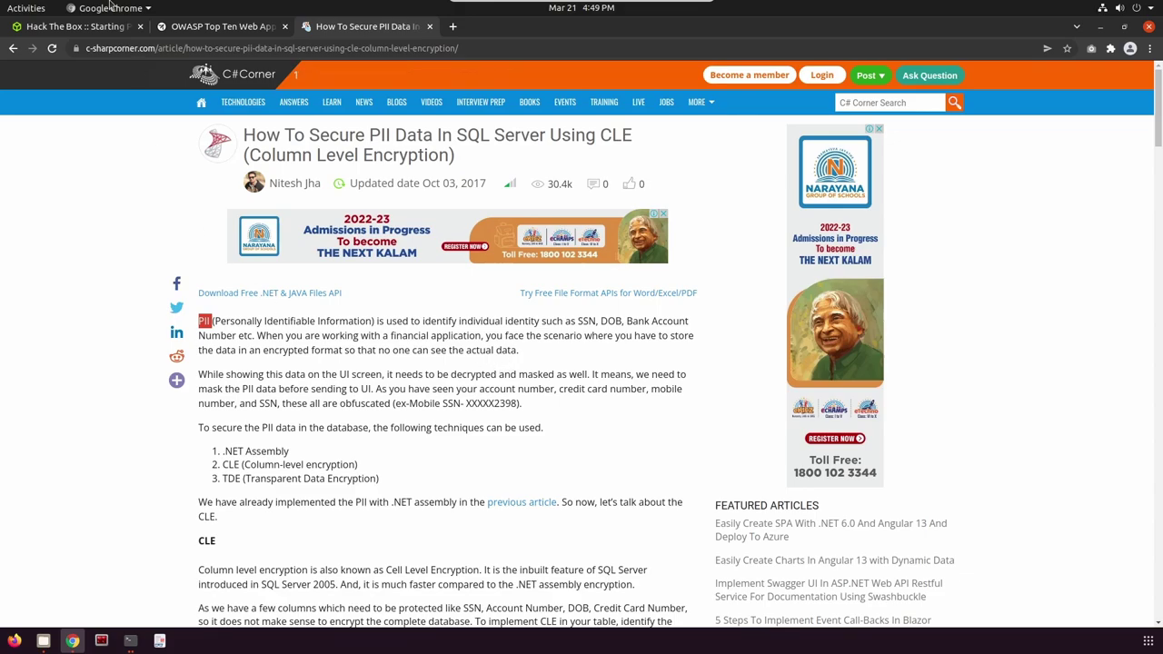
Submit 'Personally Identifiable Information' as the Task 3 answer.
click(107, 31)
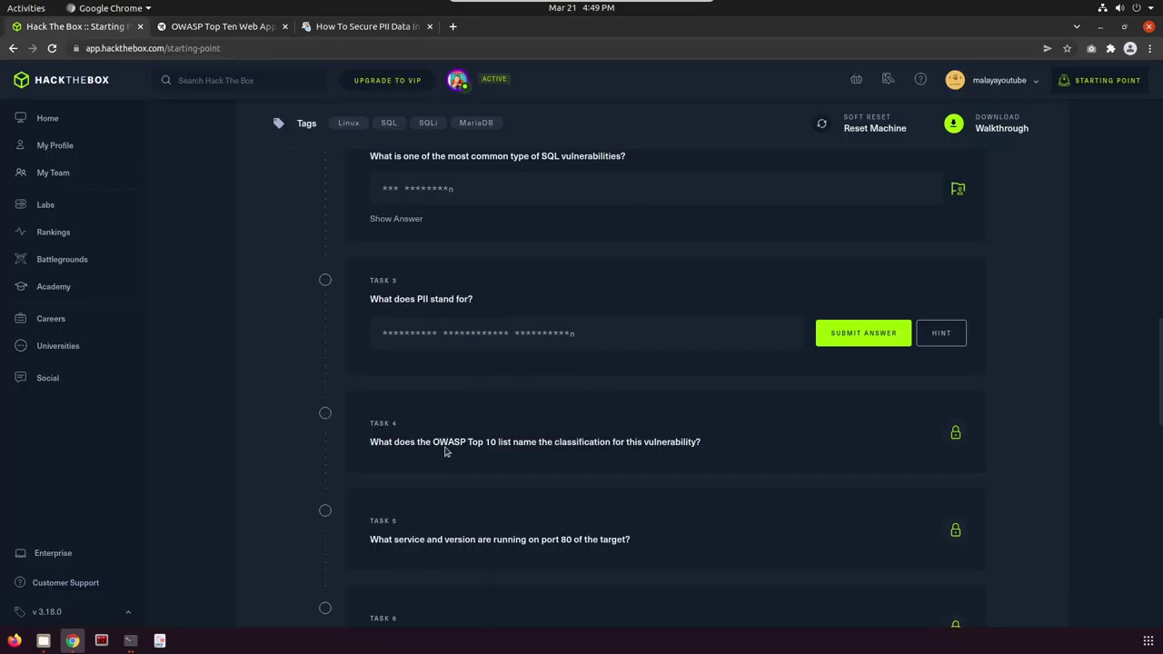
text(Personally)
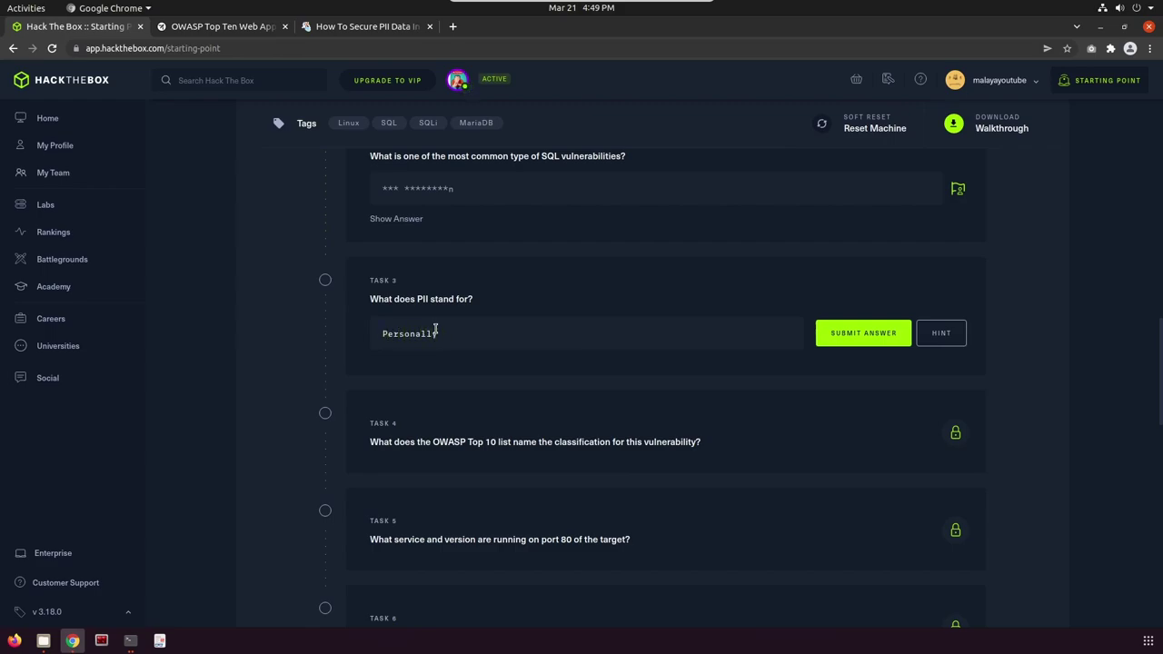
text( Identifiable Information)
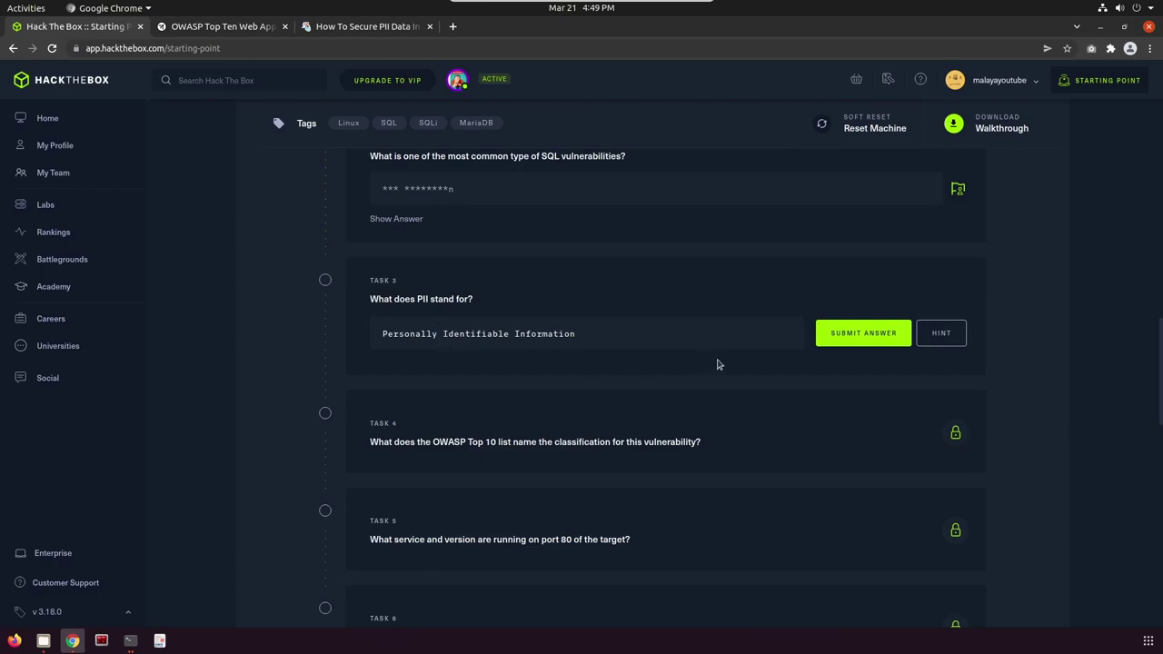
click(865, 334)
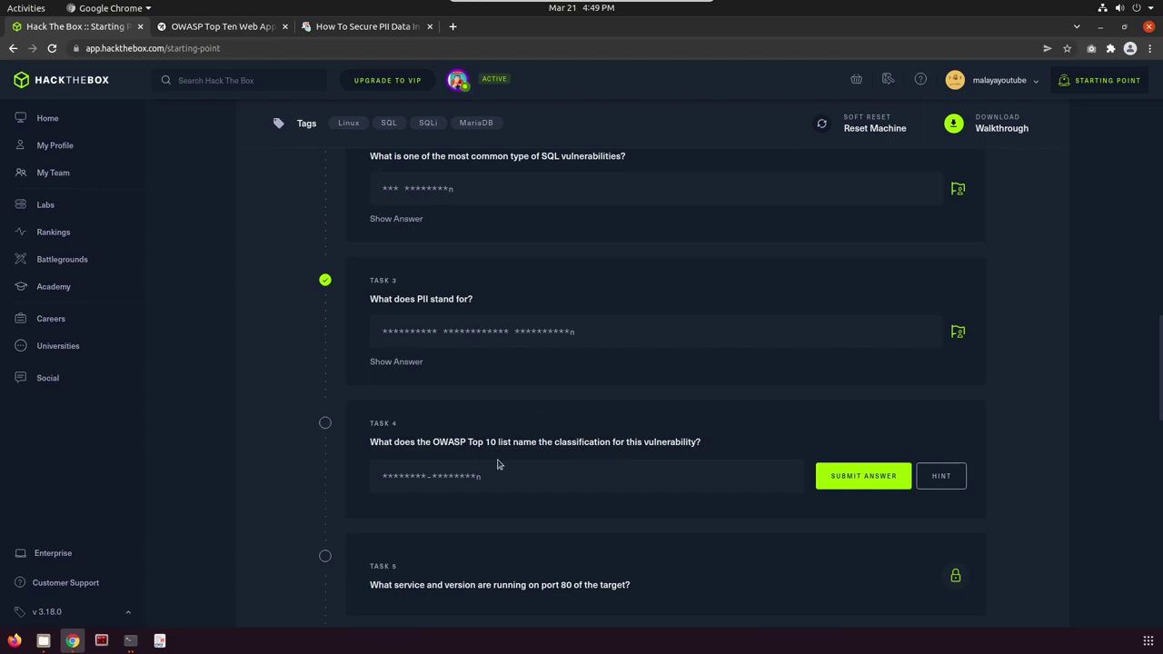
click(221, 27)
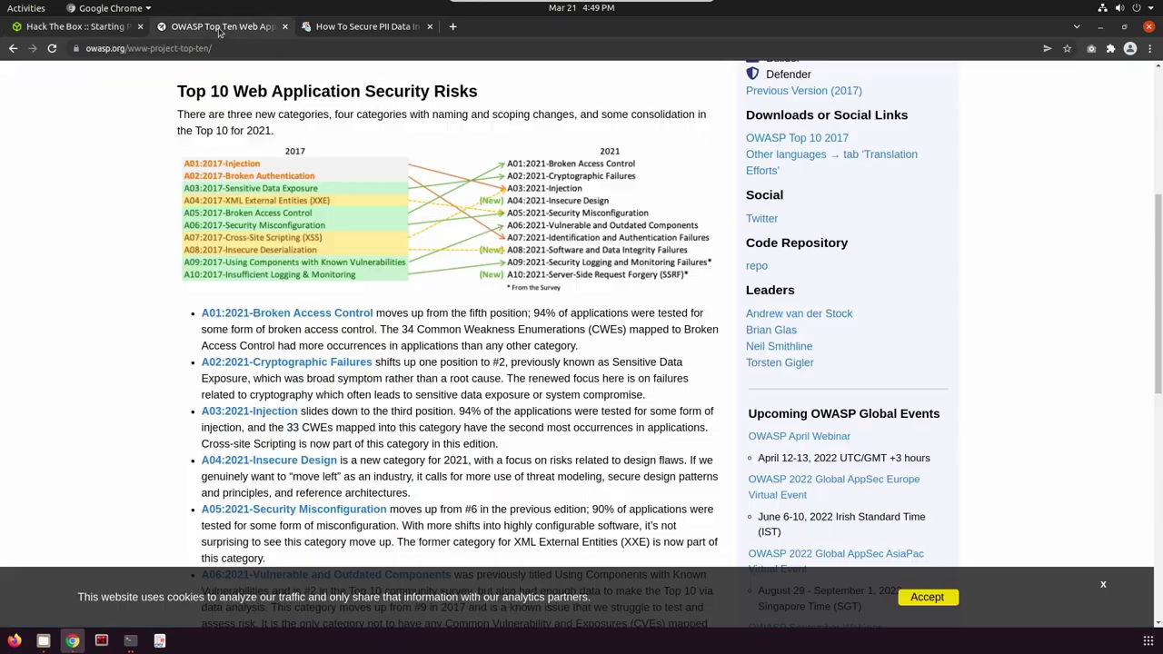
scroll(524, 309, up, 3)
scroll(521, 308, up, 2)
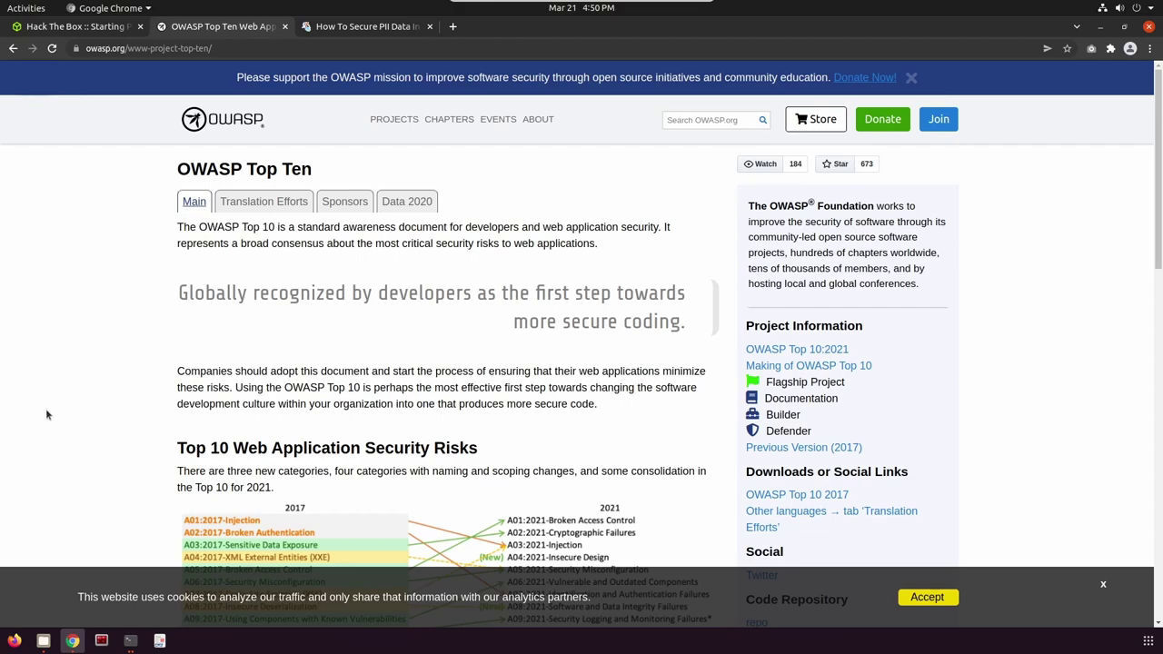
scroll(47, 415, down, 2)
scroll(82, 245, up, 2)
scroll(399, 297, down, 1)
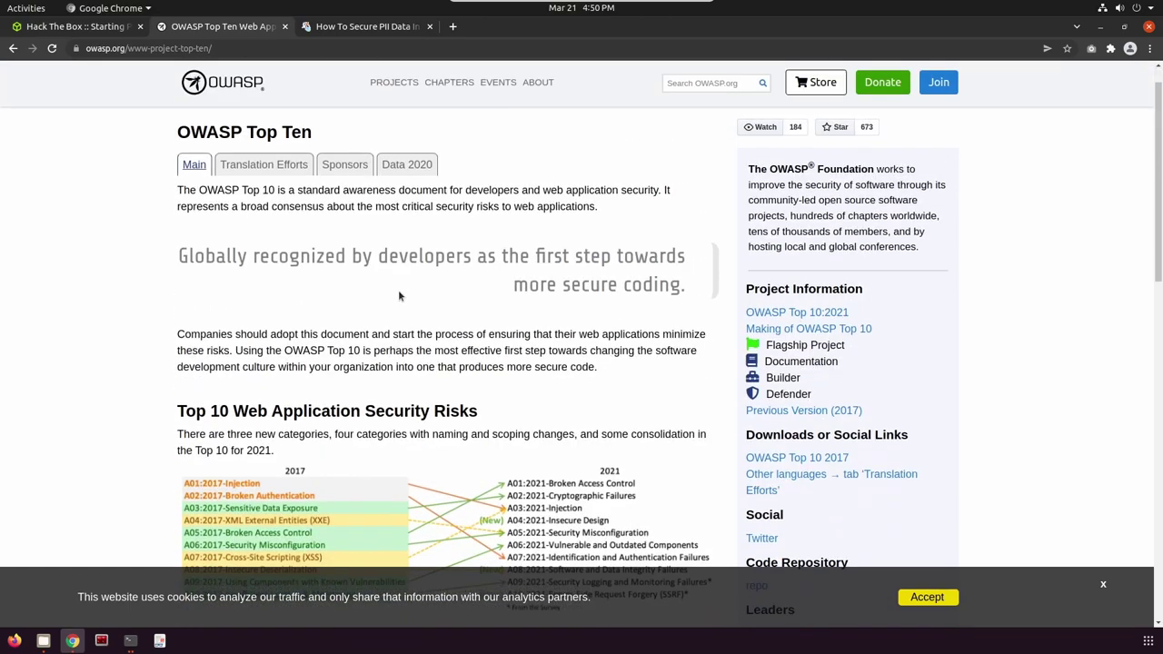
scroll(399, 296, down, 5)
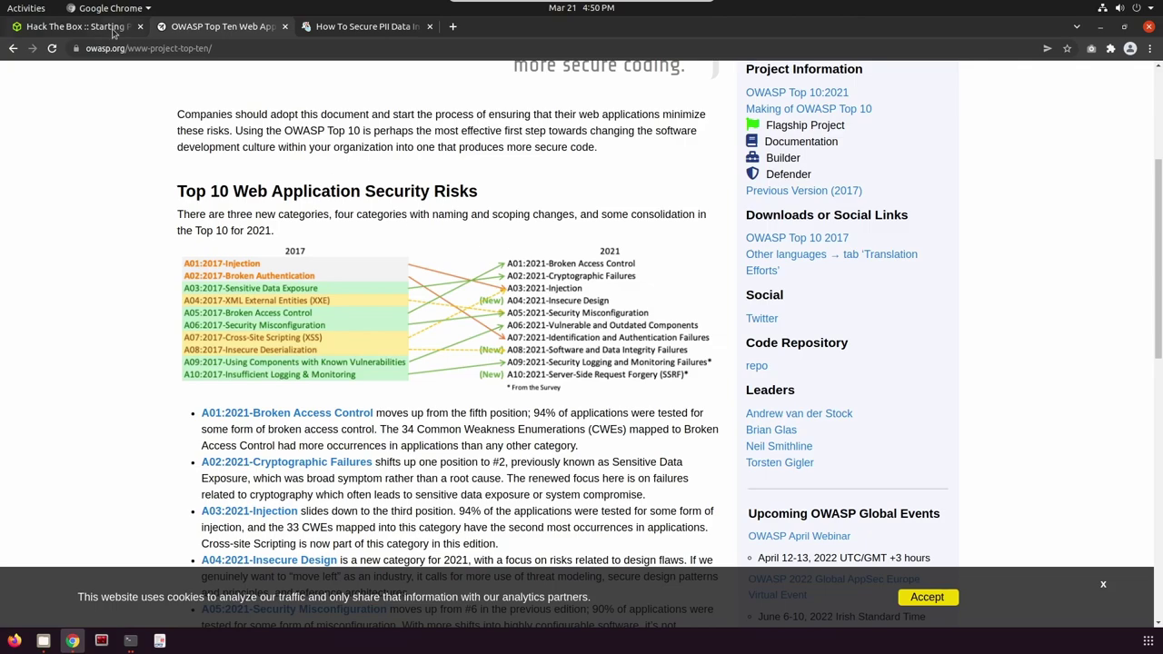
click(78, 27)
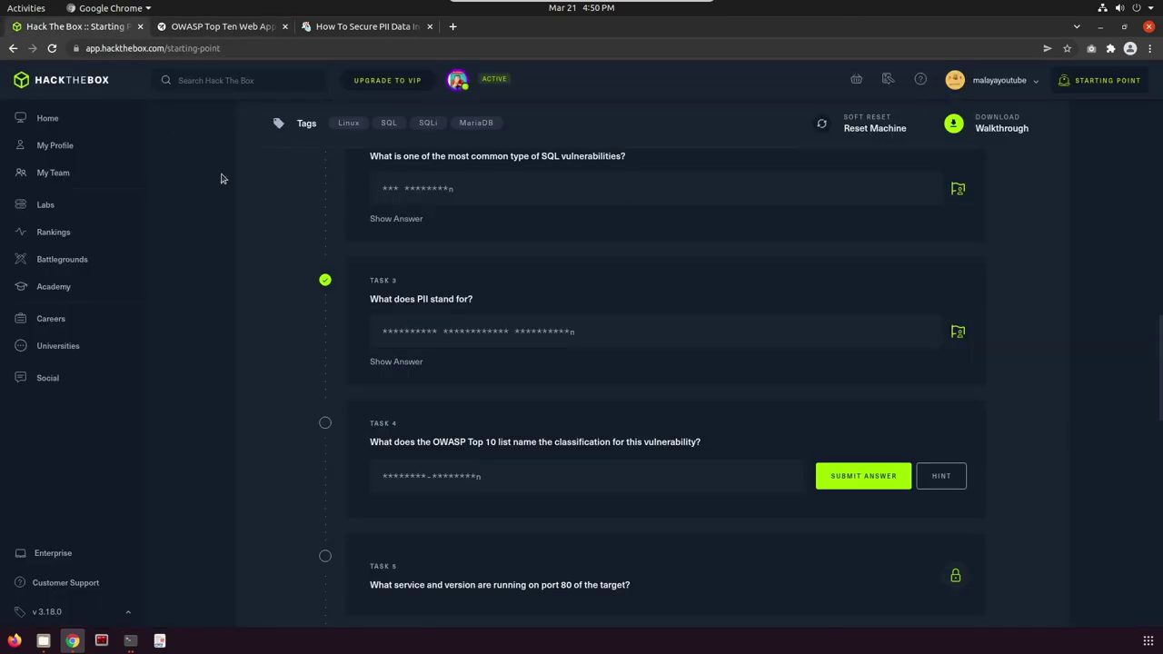
Answer Task 4 with 'A03:2021-Injection', fixing the separator after the first rejection.
click(423, 477)
text(A03-2)
text(02)
text(-)
text(20)
text(21 injection)
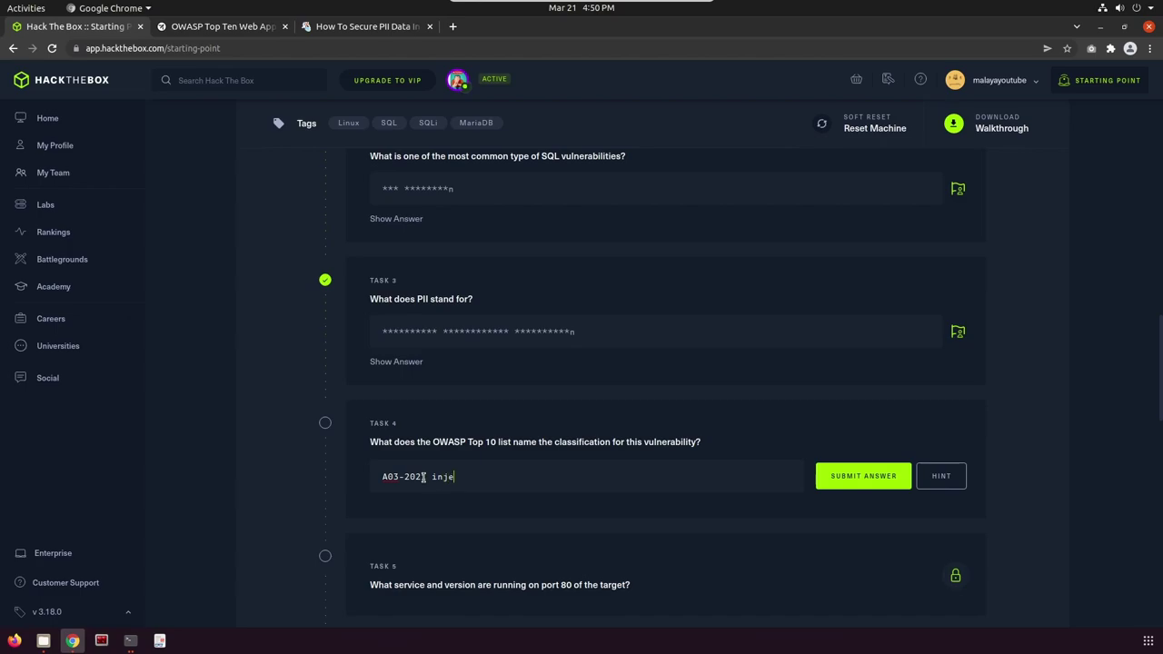
click(851, 483)
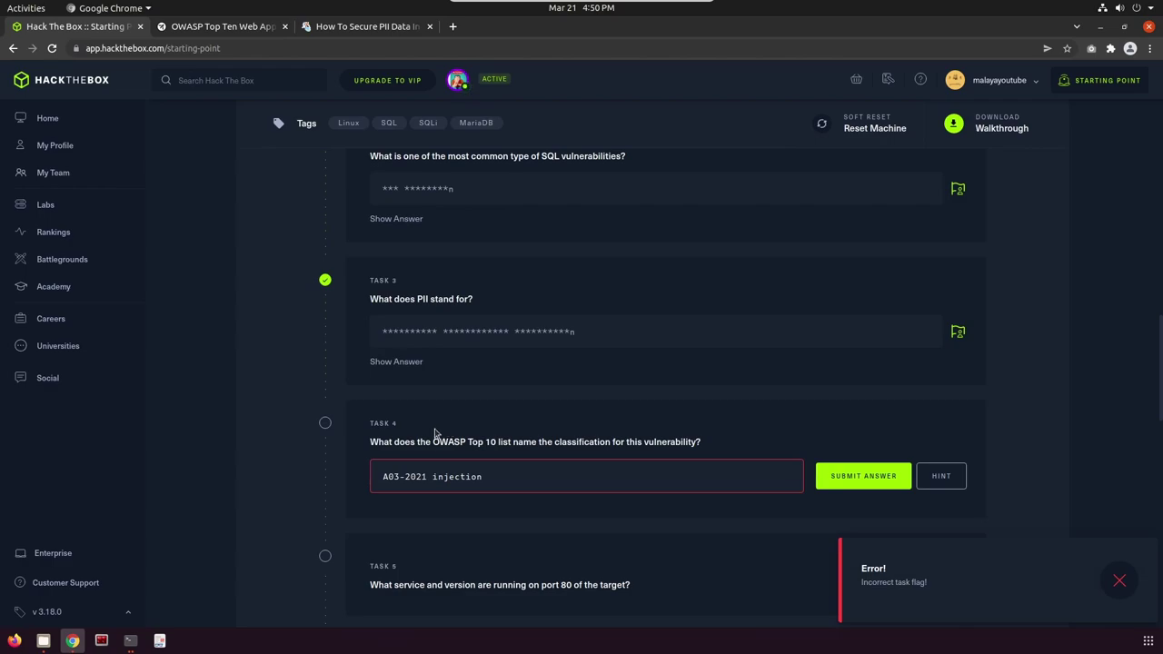
click(405, 477)
key(BackSpace)
text(:)
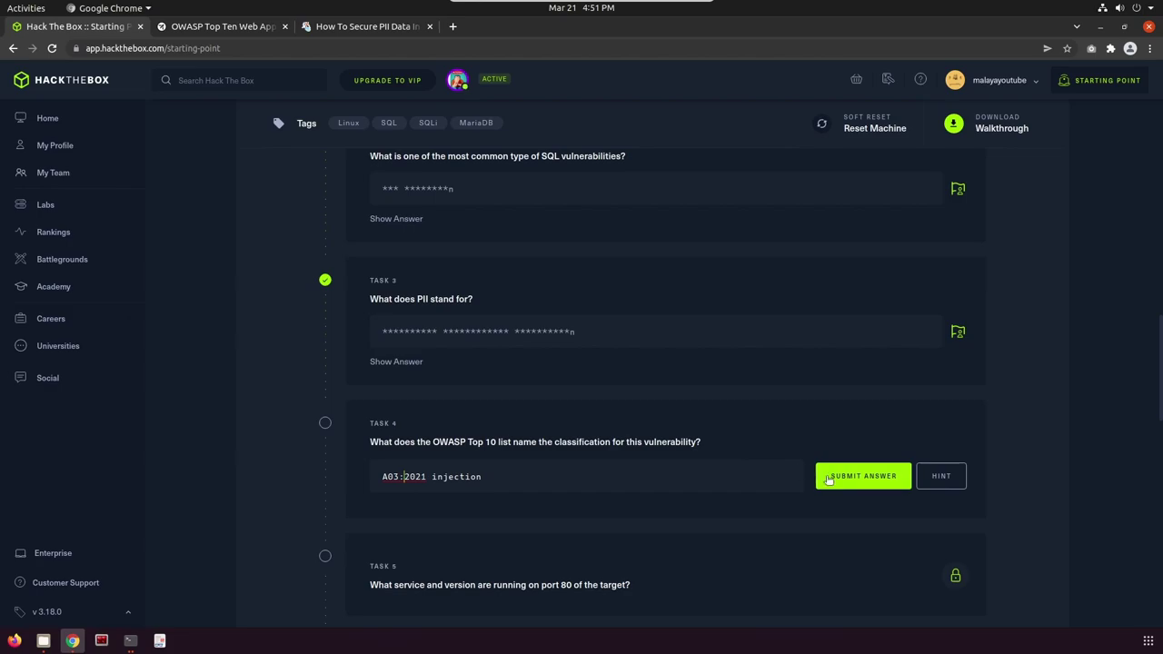
click(429, 477)
click(837, 476)
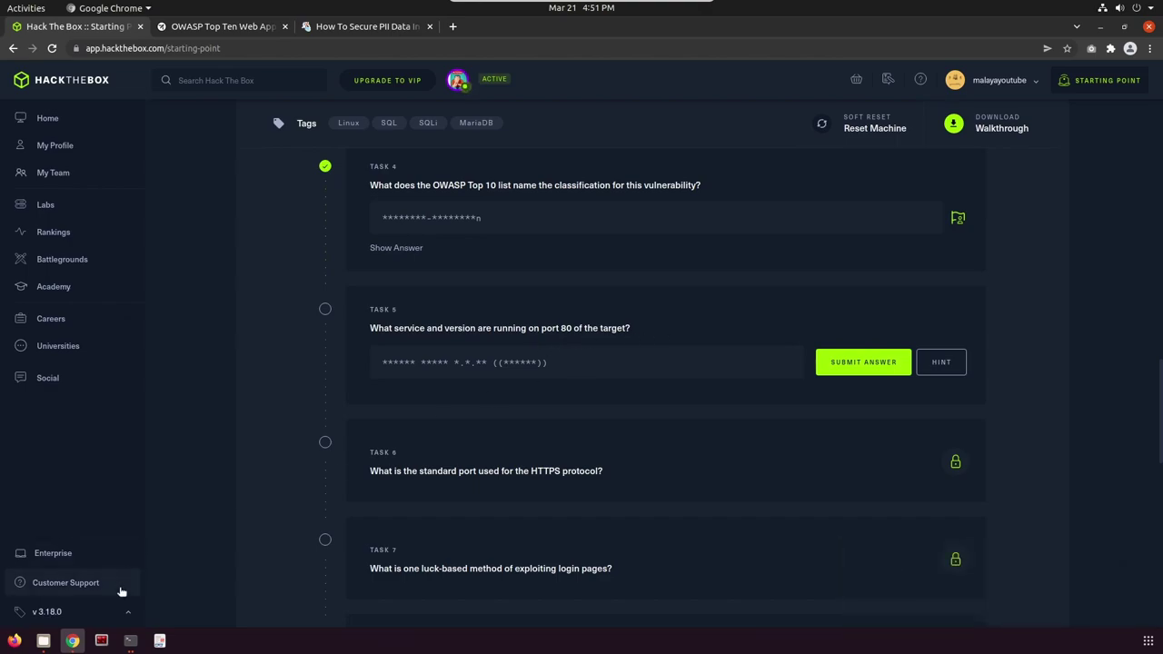
Run an nmap -sV version scan against 10.129.2.237.
click(101, 641)
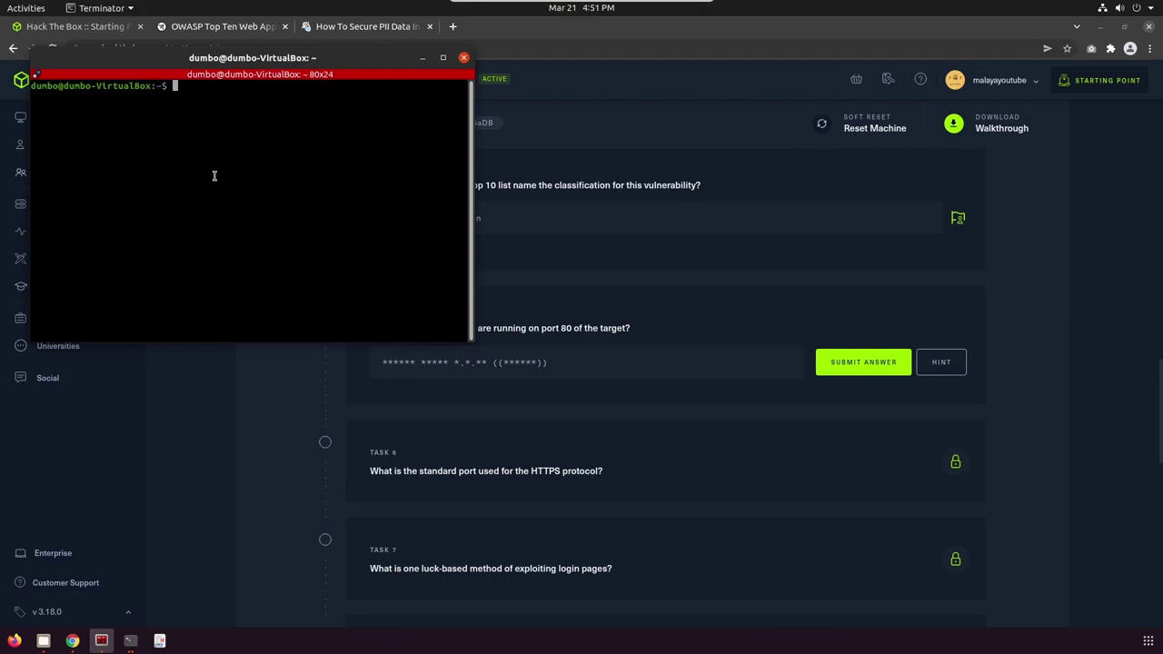
text(nmap -sV)
right_click(236, 91)
click(260, 119)
key(Return)
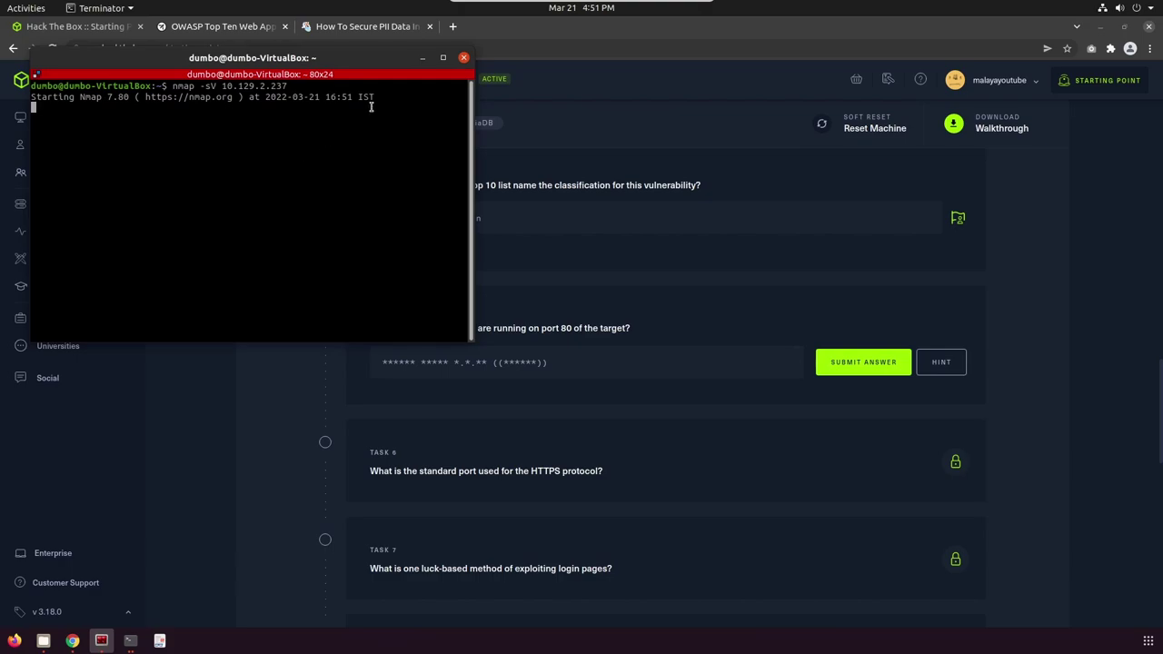
Select the port 80 service string 'Apache httpd 2.4.38 ((Debian))' in the scan output.
click(421, 58)
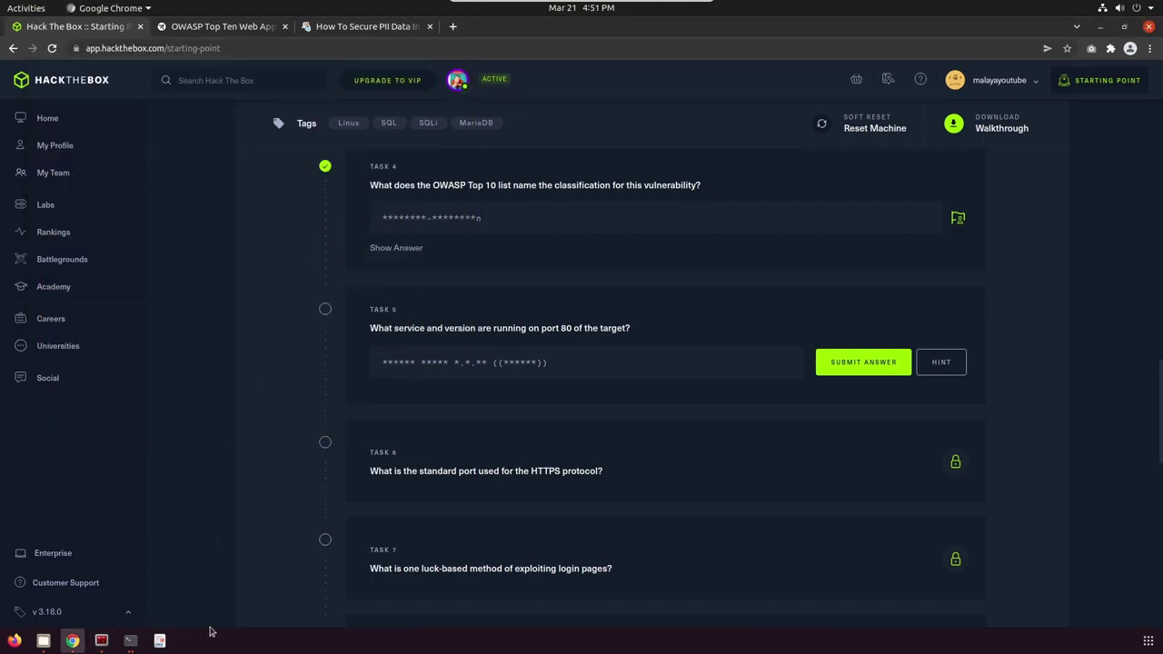
click(101, 641)
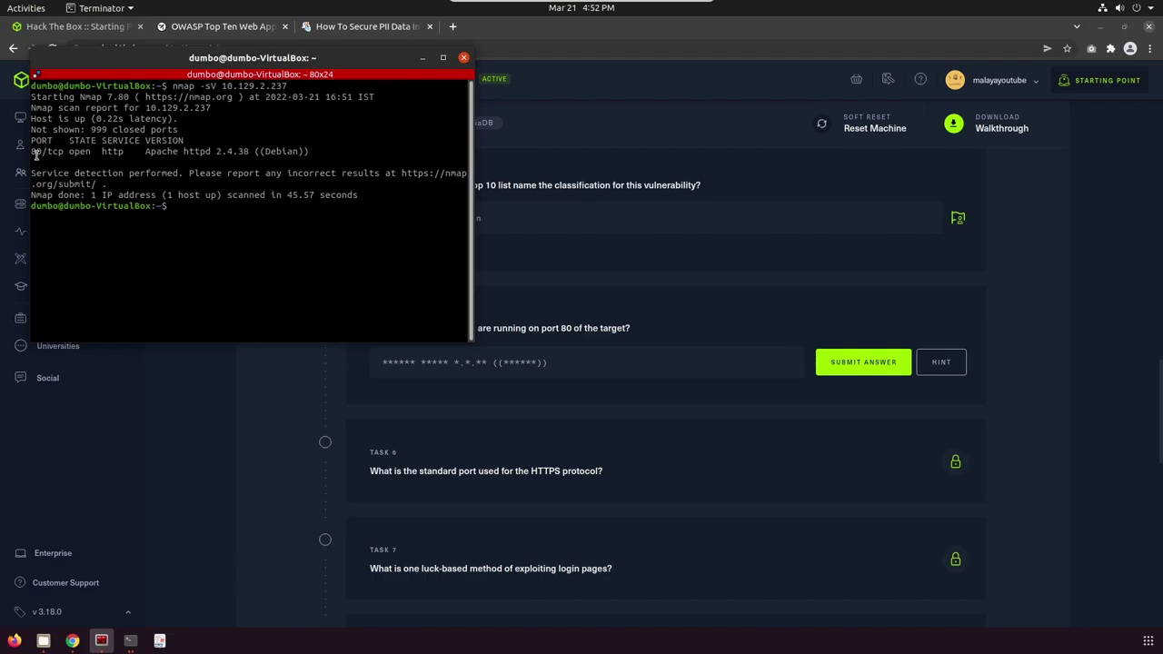
drag(32, 152, 207, 152)
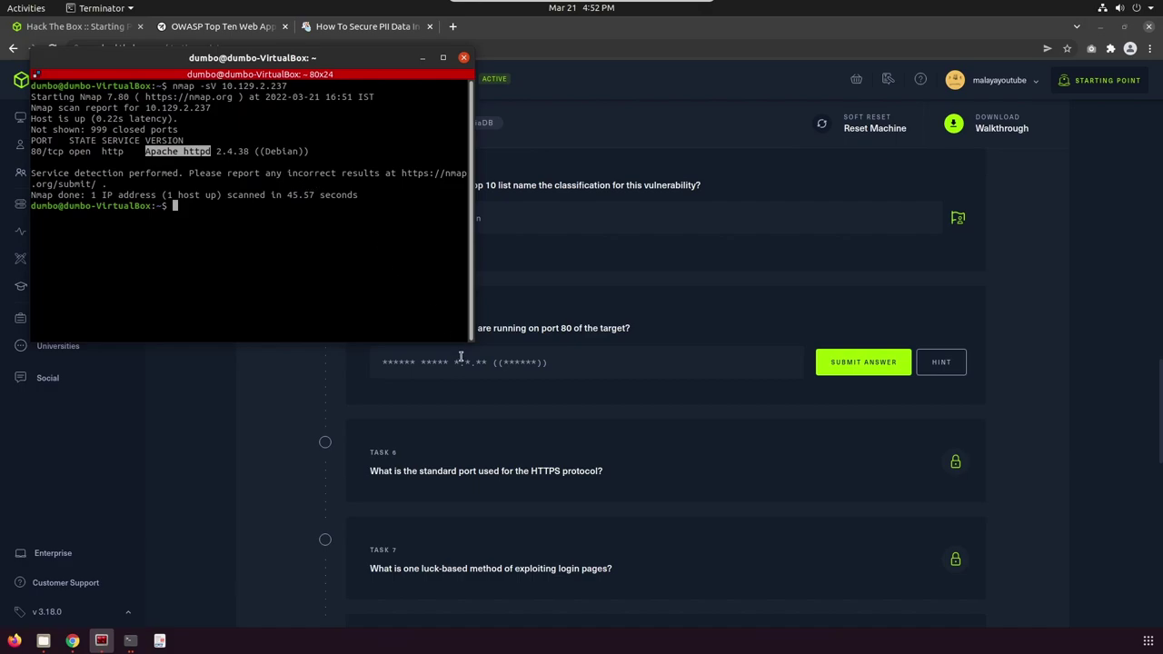
click(152, 152)
drag(147, 151, 306, 152)
right_click(309, 151)
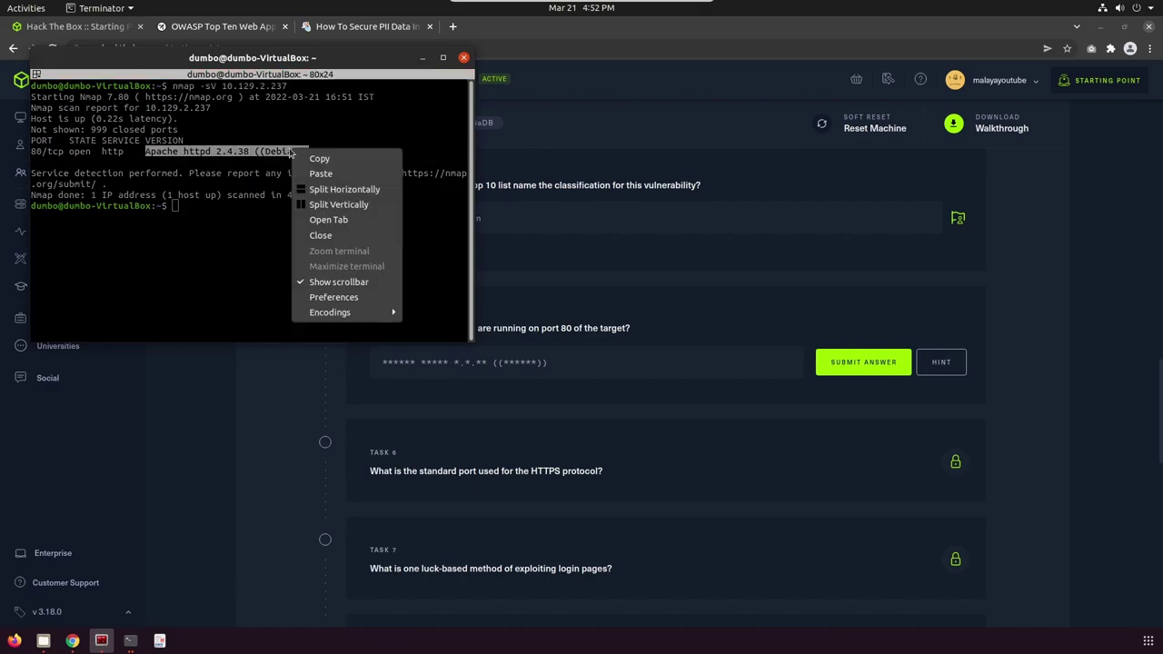
Copy 'Apache httpd 2.4.38 ((Debian))' into Task 5 and submit it.
click(314, 160)
click(462, 365)
right_click(463, 366)
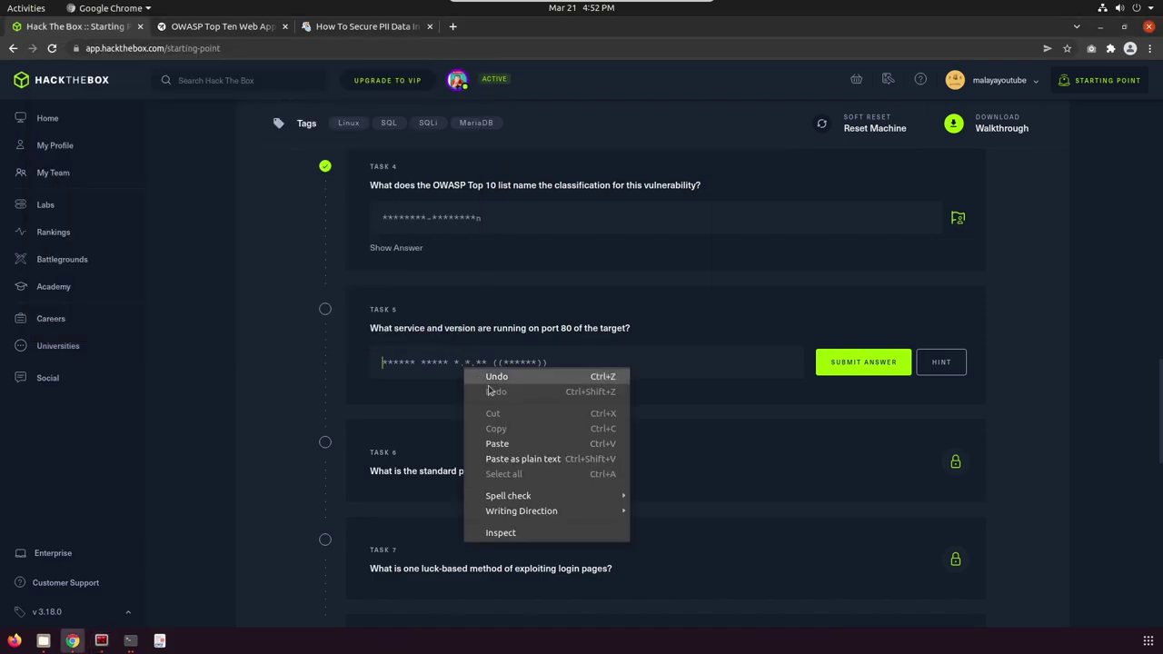
click(505, 445)
click(836, 360)
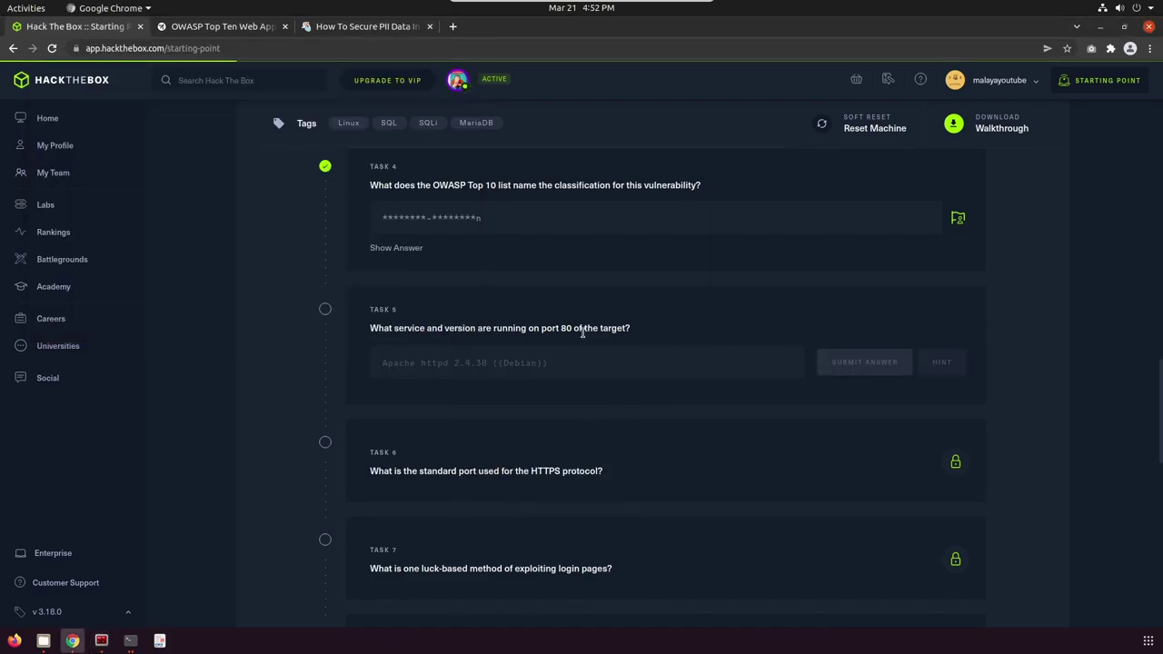
Submit 443 as the standard HTTPS port for Task 6.
scroll(581, 331, down, 3)
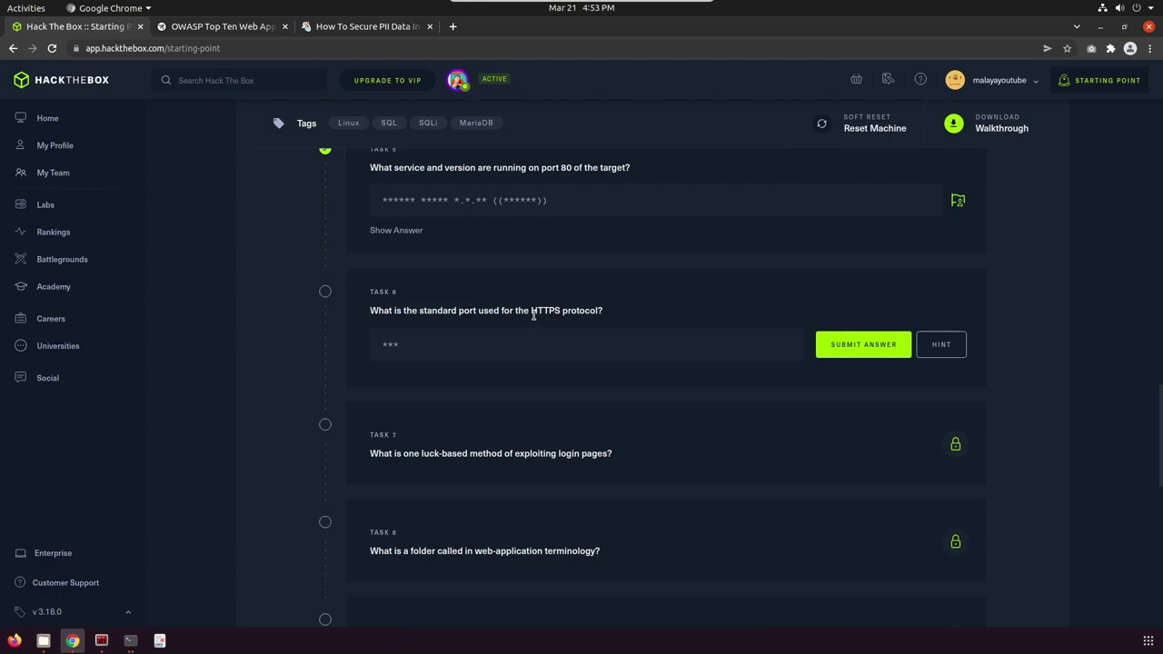
drag(532, 310, 553, 312)
click(435, 345)
text(443)
click(877, 344)
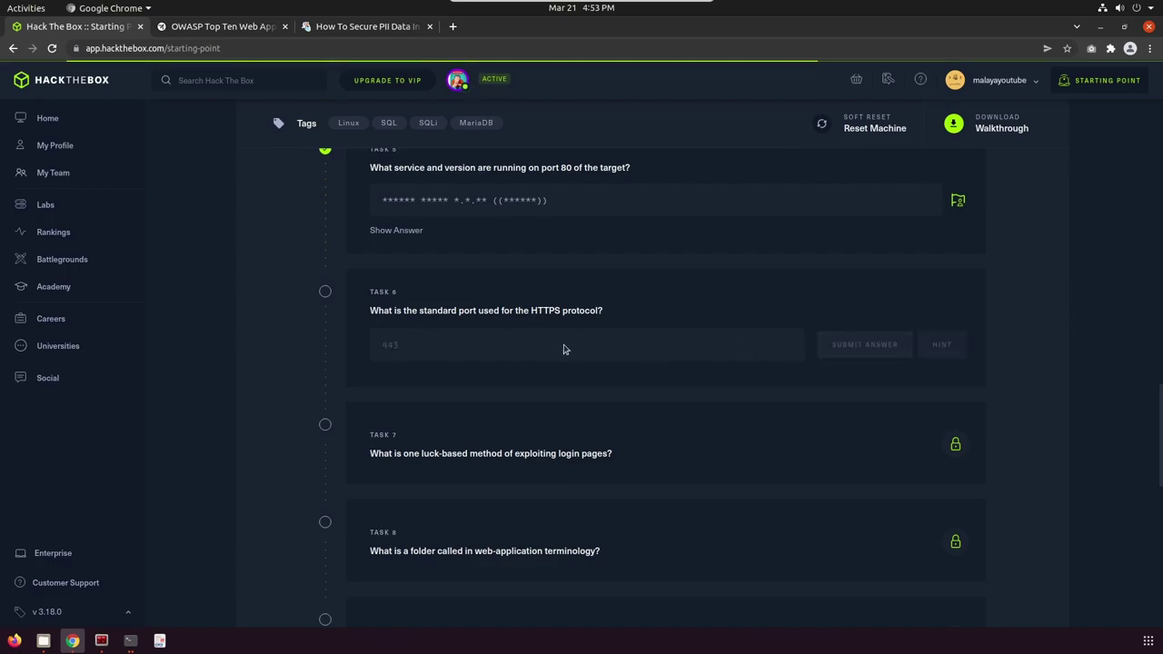
Answer Task 7 with 'brute-forcing'.
scroll(562, 349, down, 2)
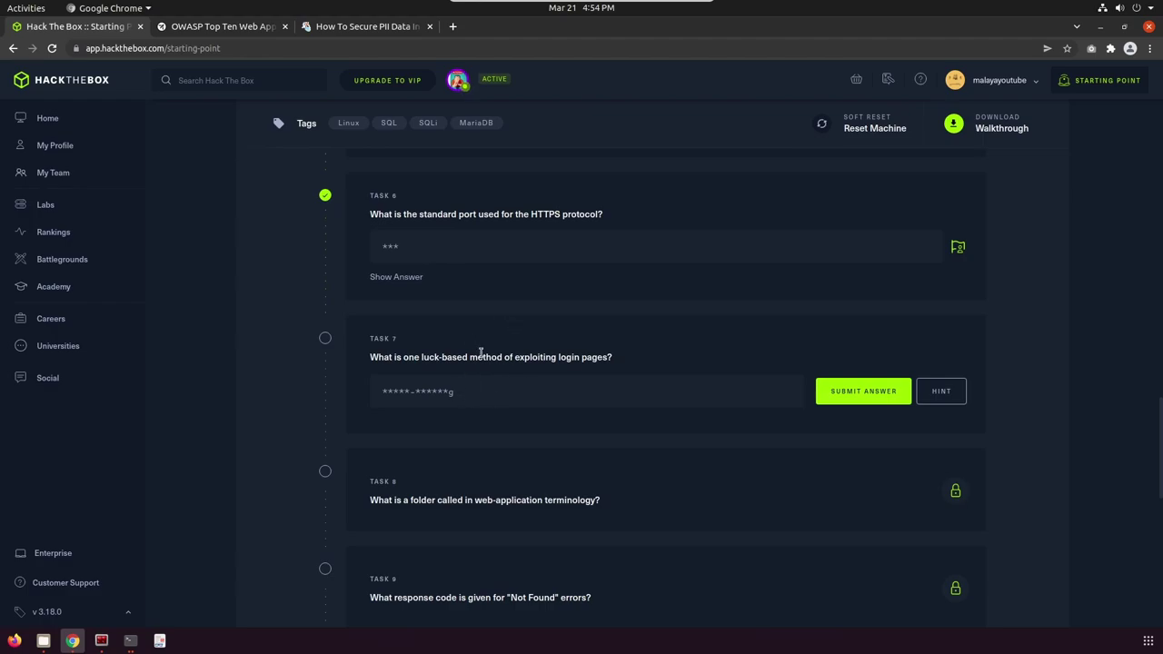
click(441, 396)
text(brute-forcing)
click(863, 400)
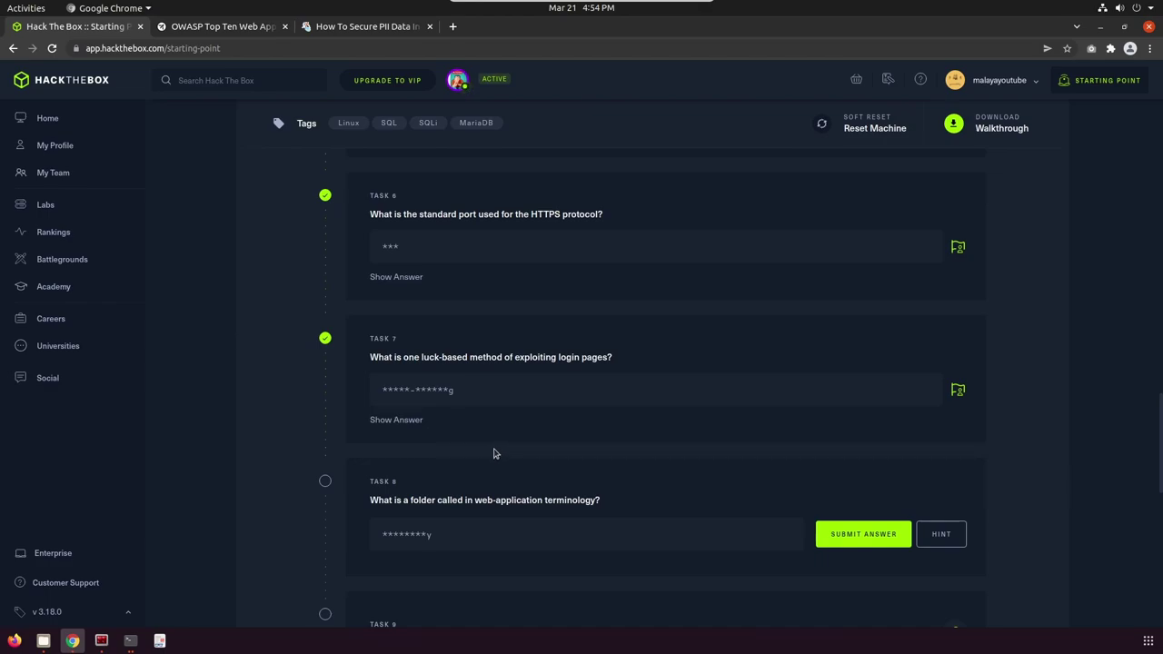
Answer Task 8 with 'directory' as the web-application folder term.
scroll(494, 452, down, 1)
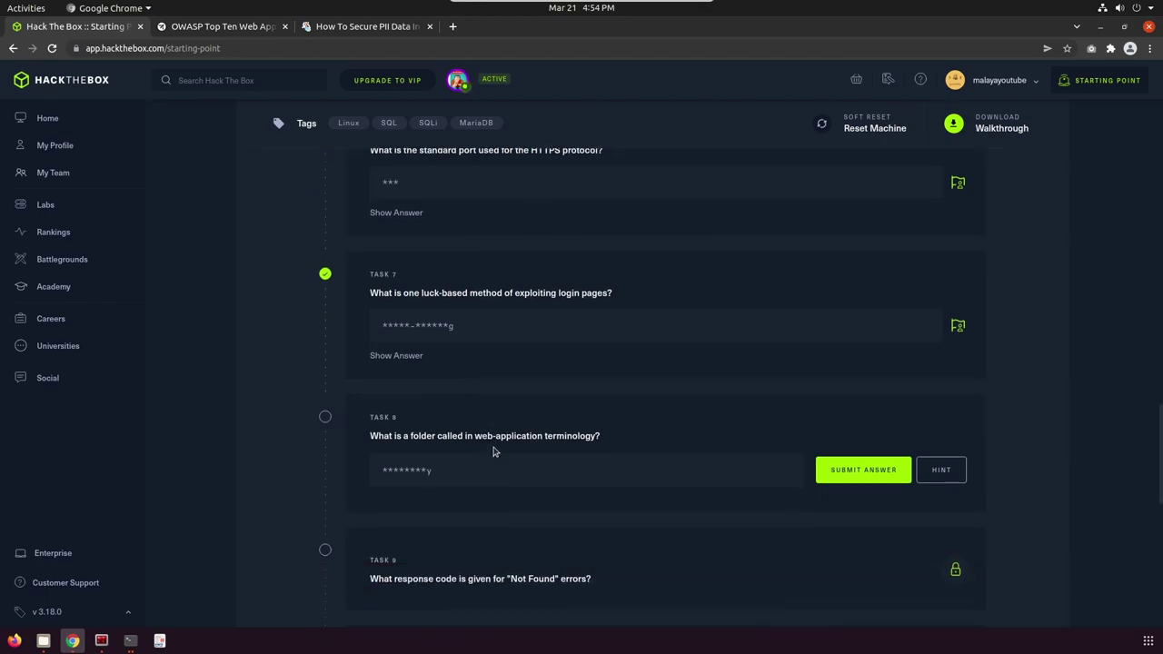
scroll(495, 452, down, 1)
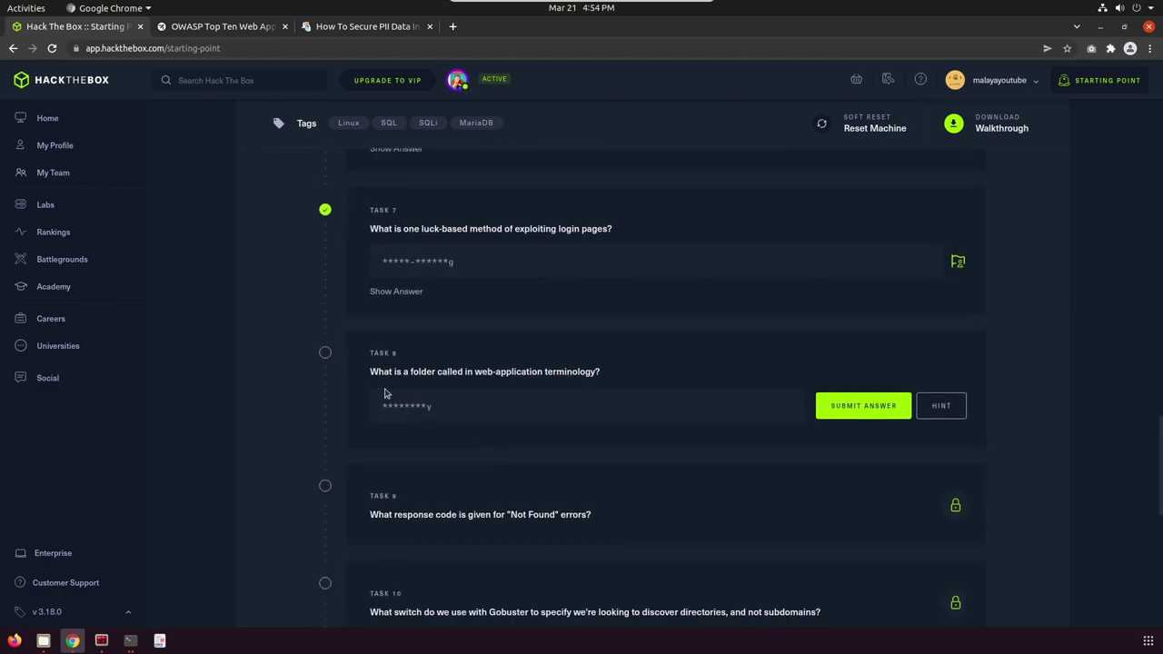
click(478, 410)
text(direcory)
click(845, 407)
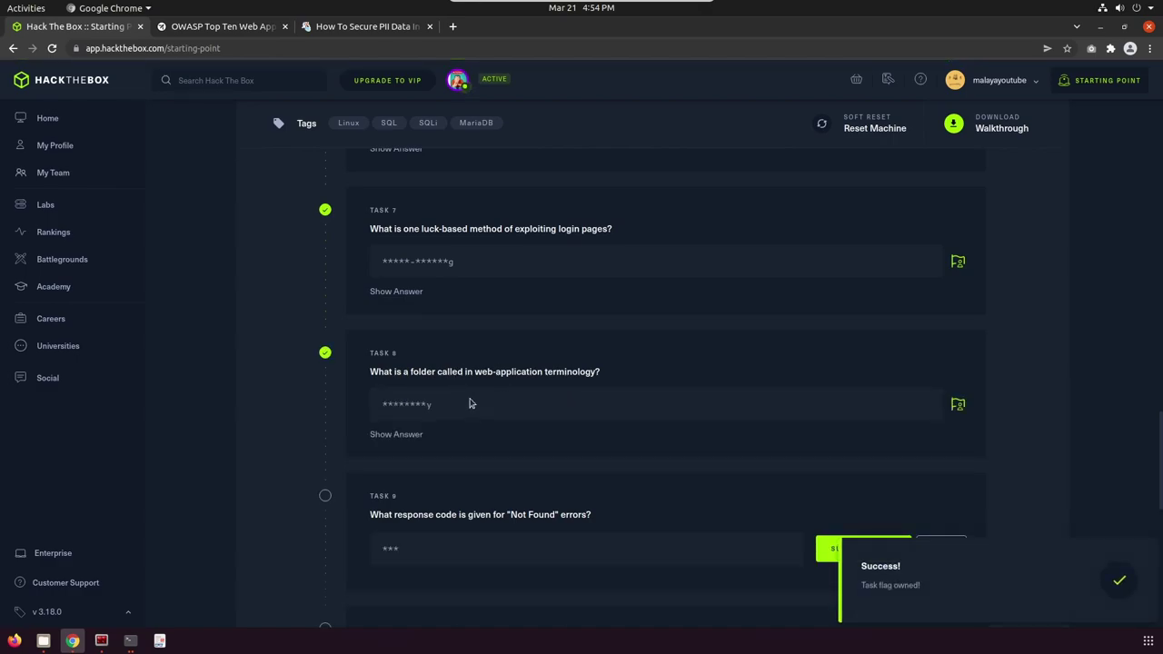
Answer Task 9 with the 404 status code.
scroll(475, 405, down, 1)
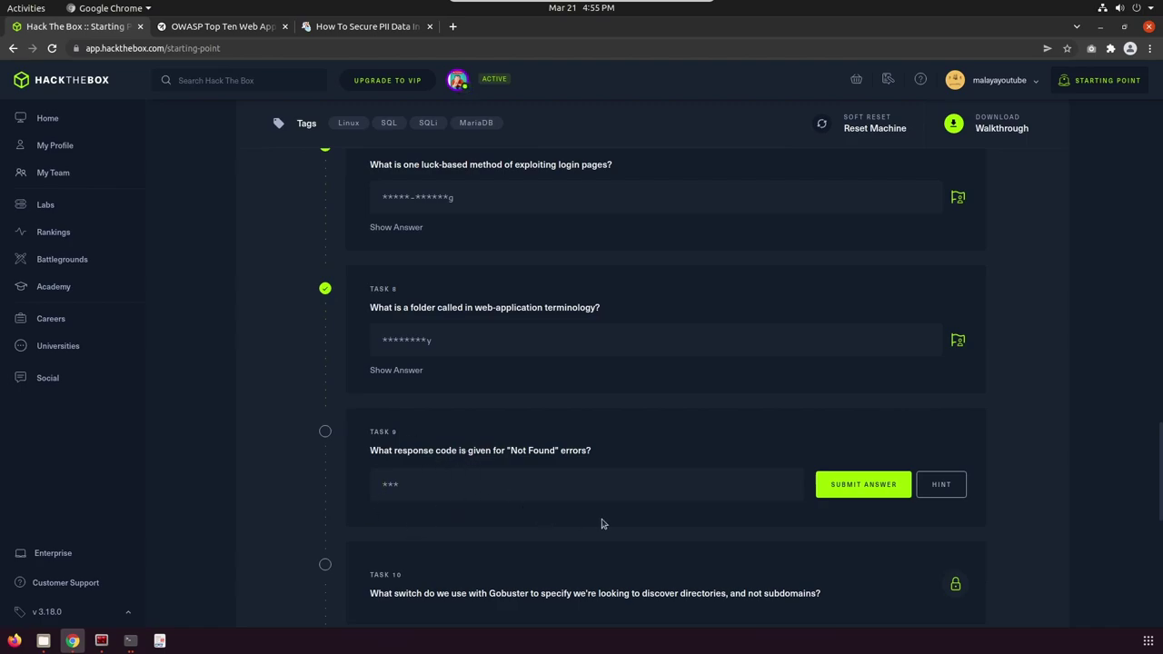
text(4045)
click(882, 484)
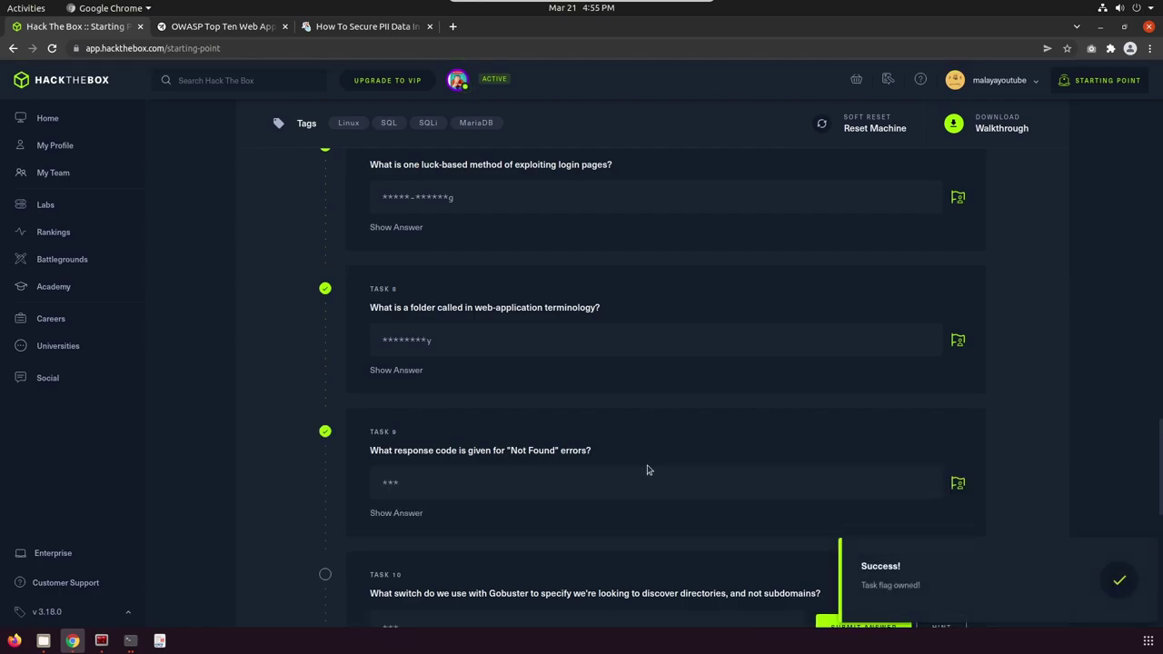
Answer Task 10 with 'dir' as the Gobuster directory switch.
scroll(647, 470, down, 5)
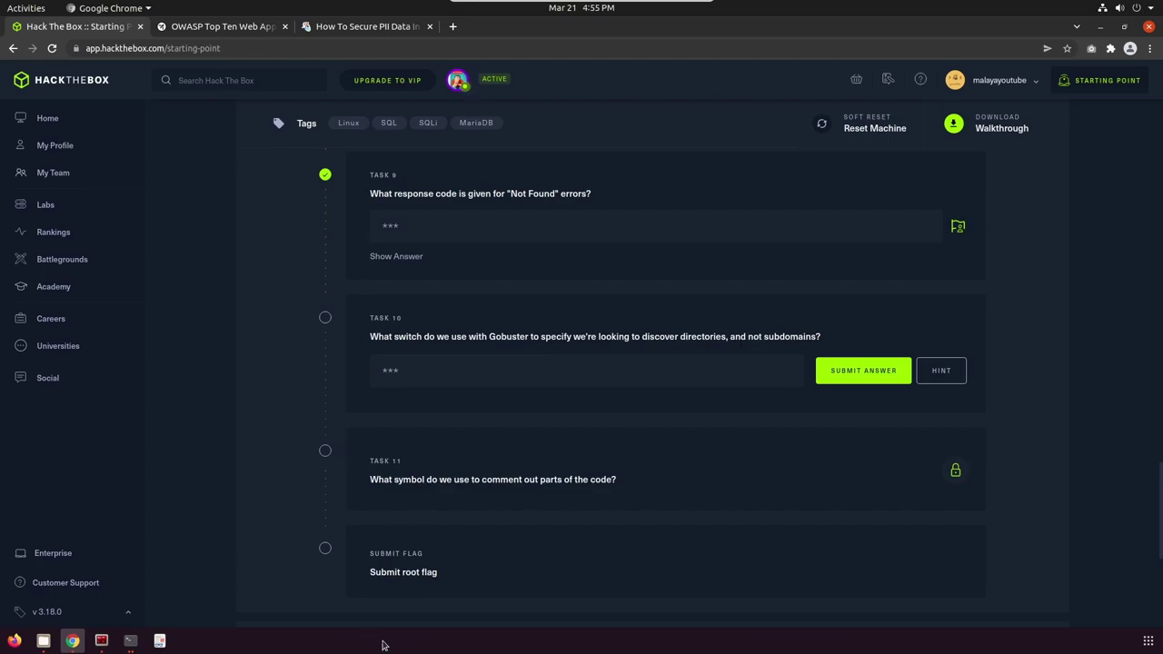
click(408, 369)
text(dir)
click(870, 373)
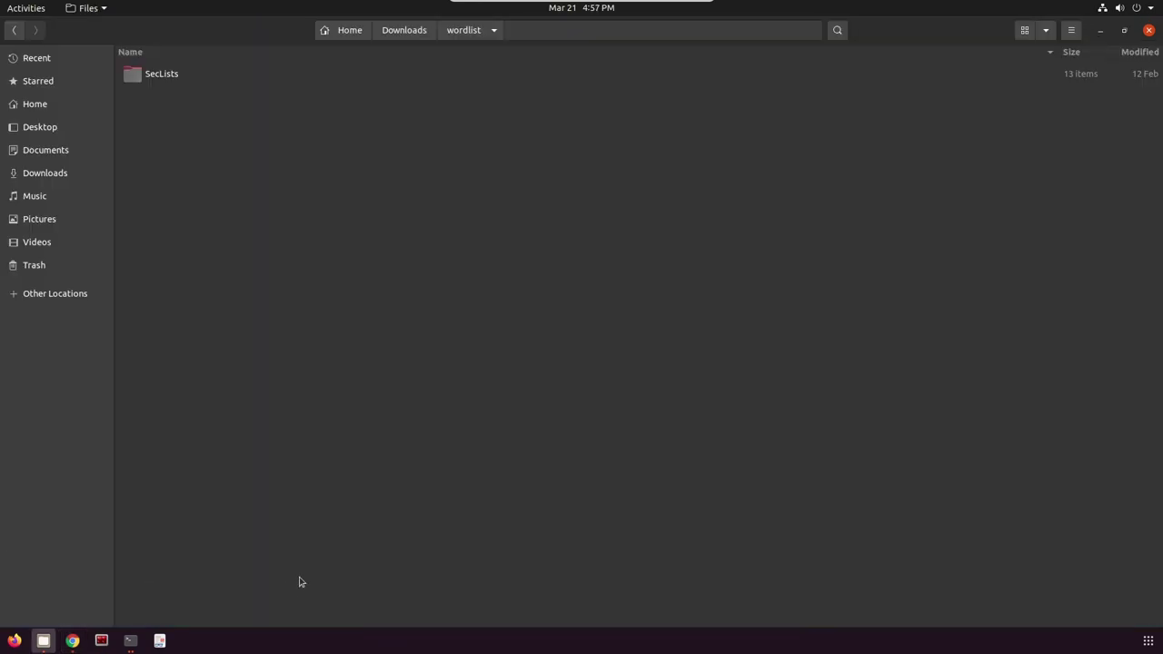
click(71, 641)
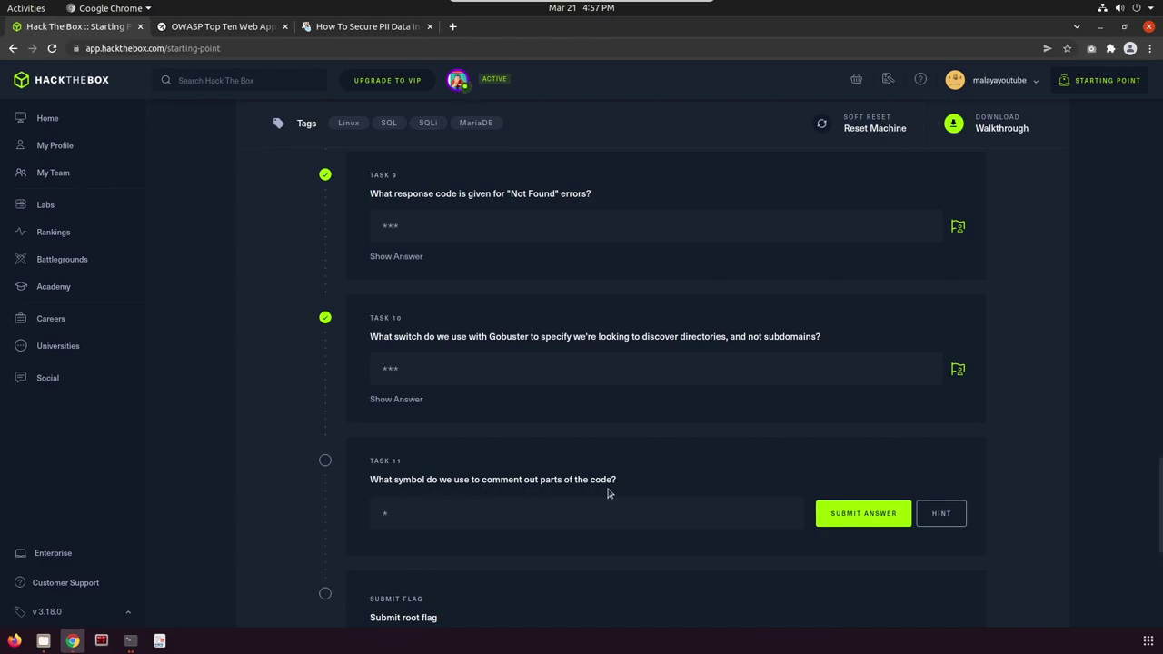
Submit '#' as the Task 11 comment-symbol answer and return to the top of the machine card.
click(417, 511)
text(#)
click(858, 514)
scroll(550, 465, down, 3)
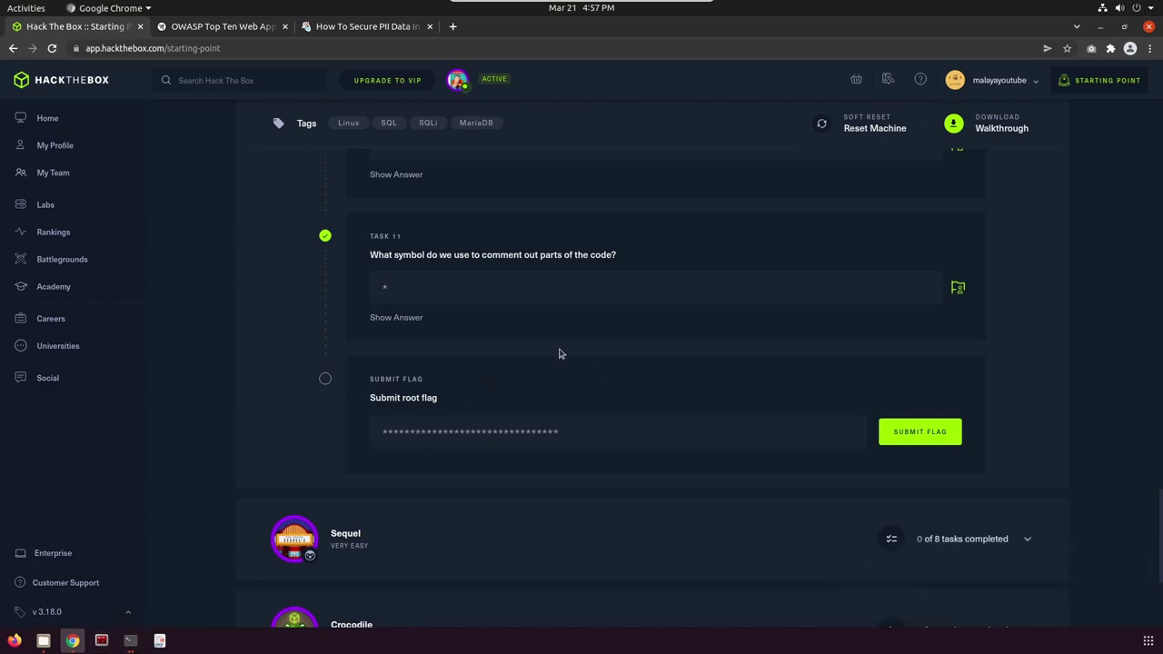
scroll(492, 352, up, 7)
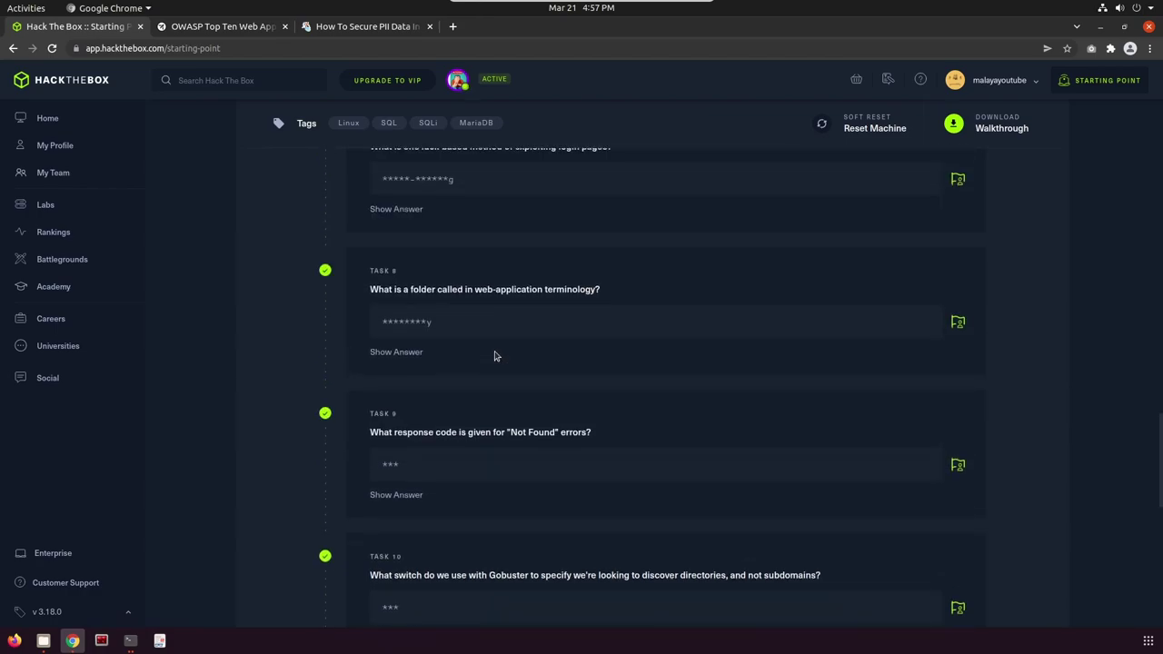
scroll(495, 356, up, 3)
scroll(495, 356, up, 10)
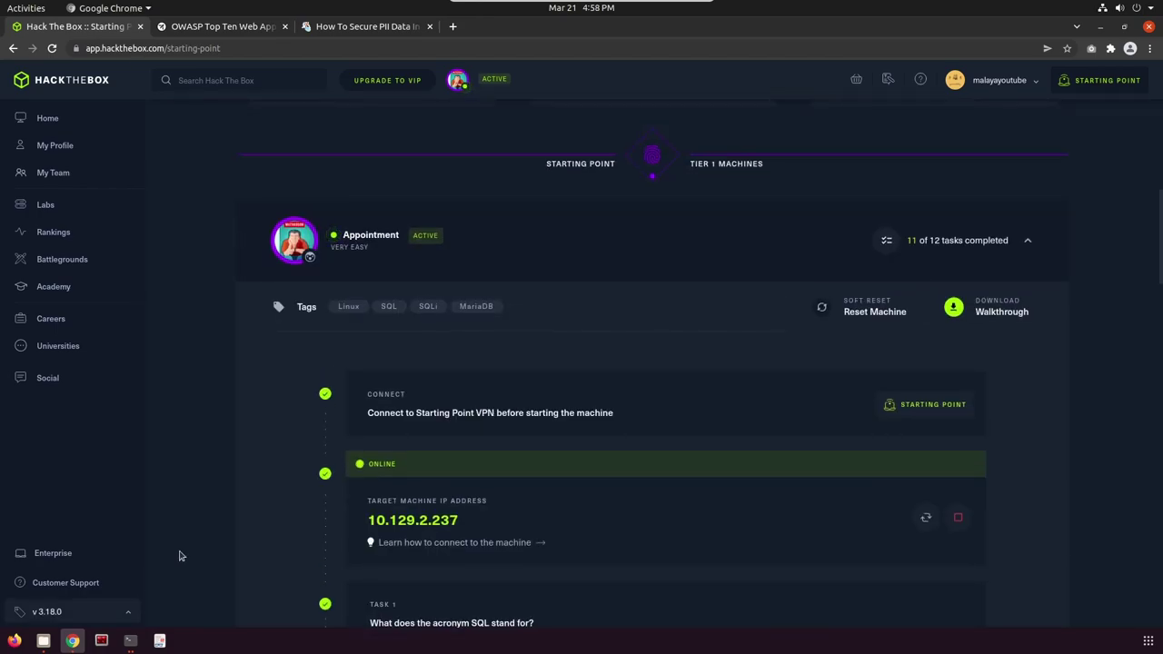
scroll(460, 405, down, 3)
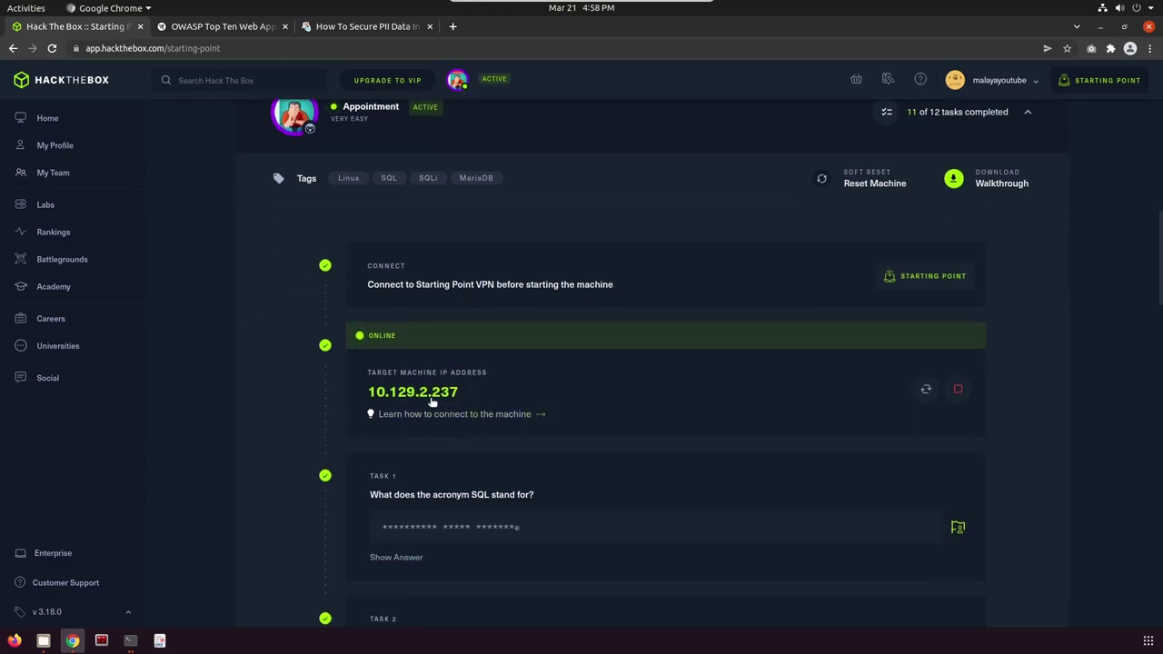
Copy the target IP 10.129.2.237 and load it in a new browser tab.
click(433, 400)
click(414, 396)
click(453, 26)
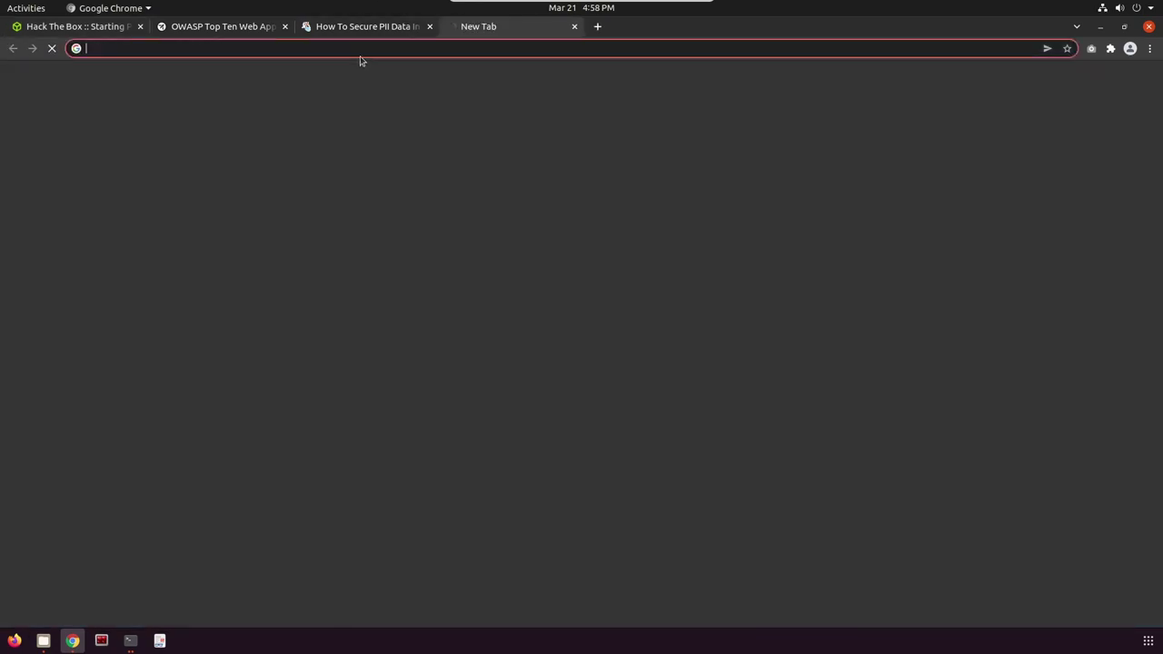
key(ctrl+v)
key(Return)
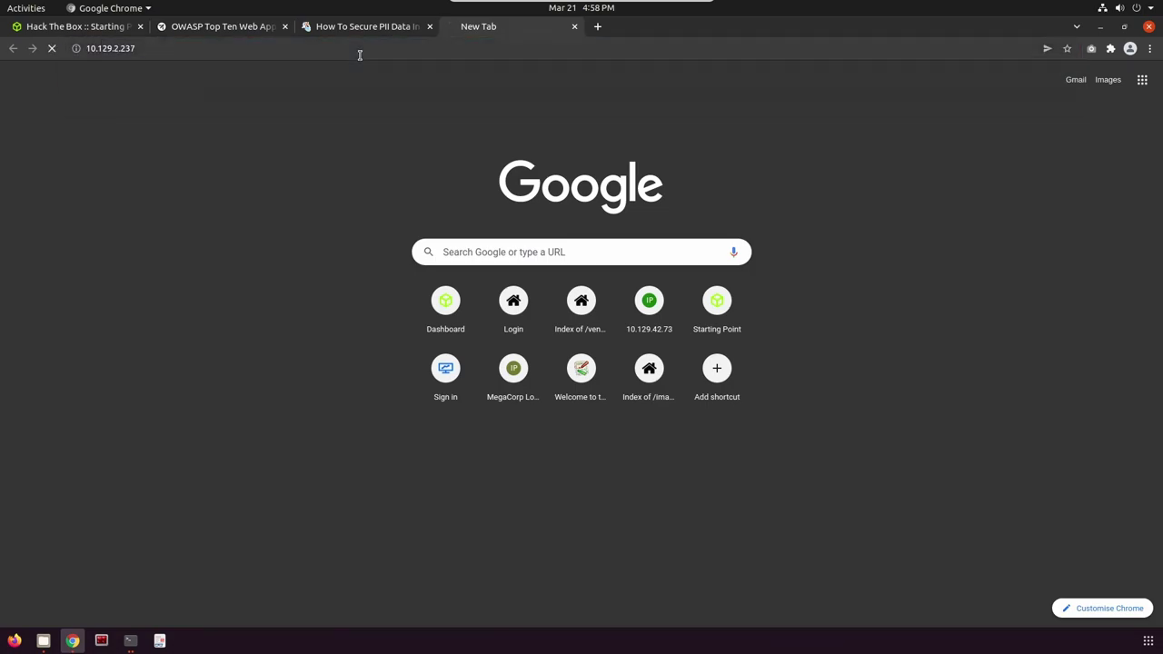
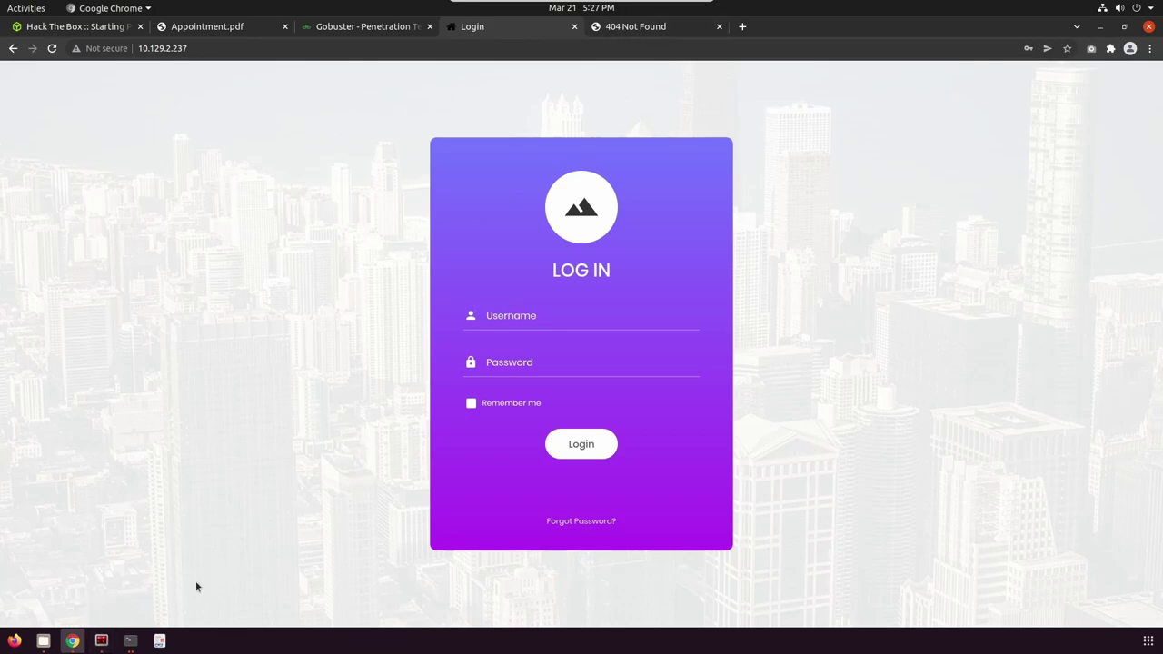
Switch to Terminator to view the finished gobuster scan of 10.129.2.237, listing /index.php and other paths.
click(101, 640)
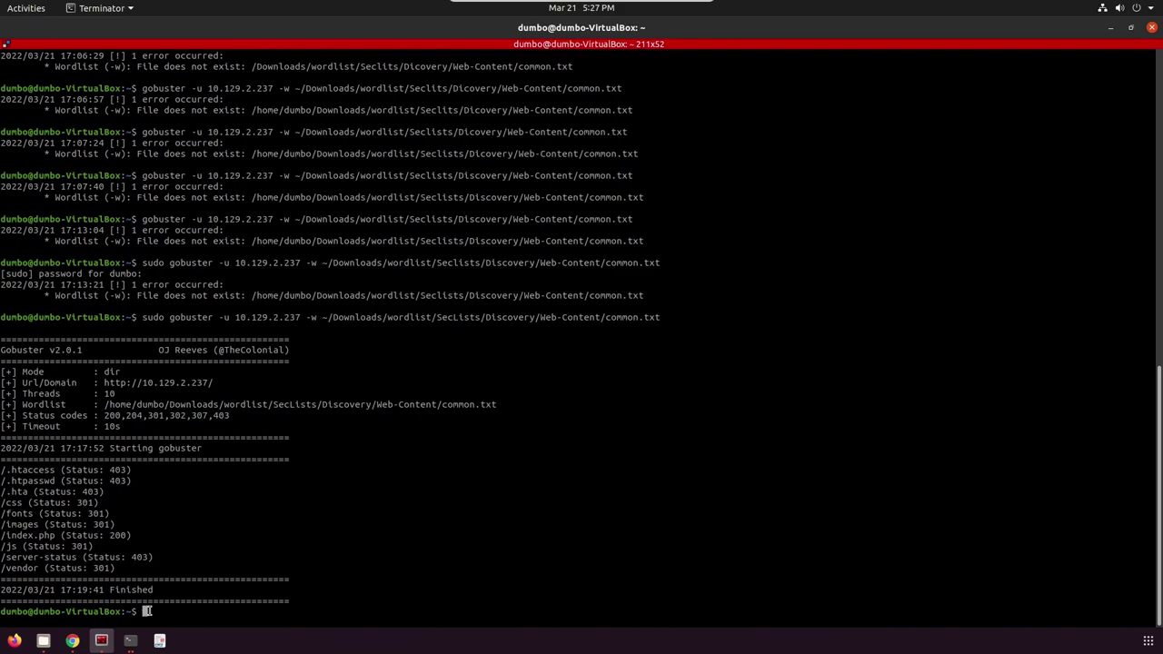
In Chrome, load 10.129.2.237/index.php, which shows the same login page.
click(73, 641)
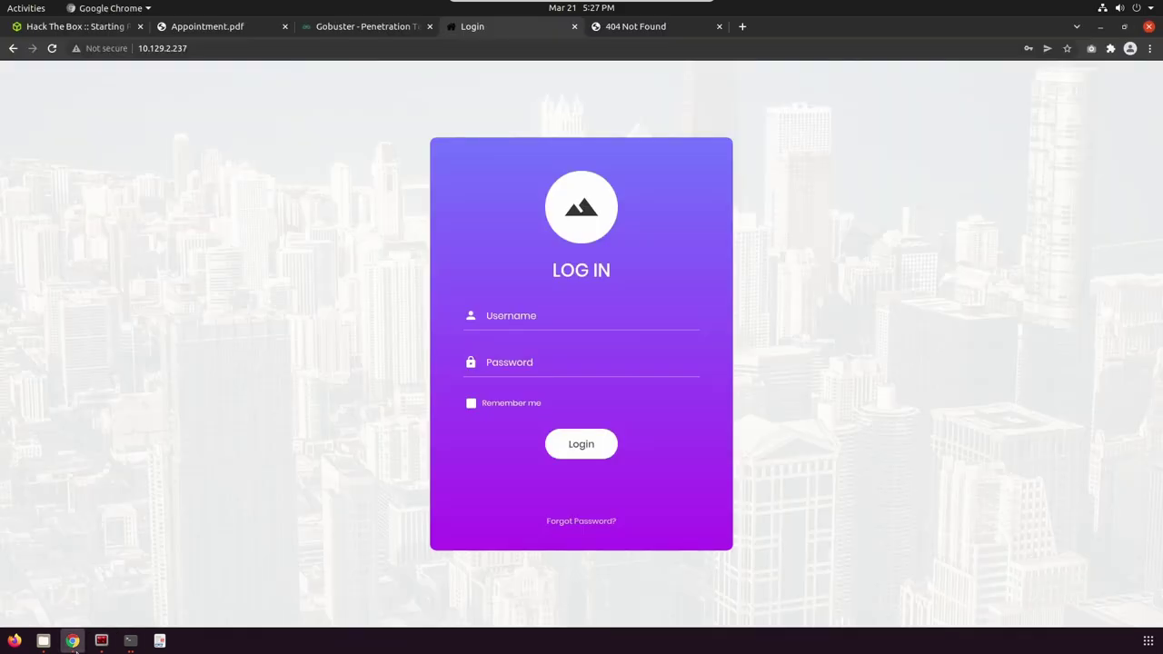
click(267, 53)
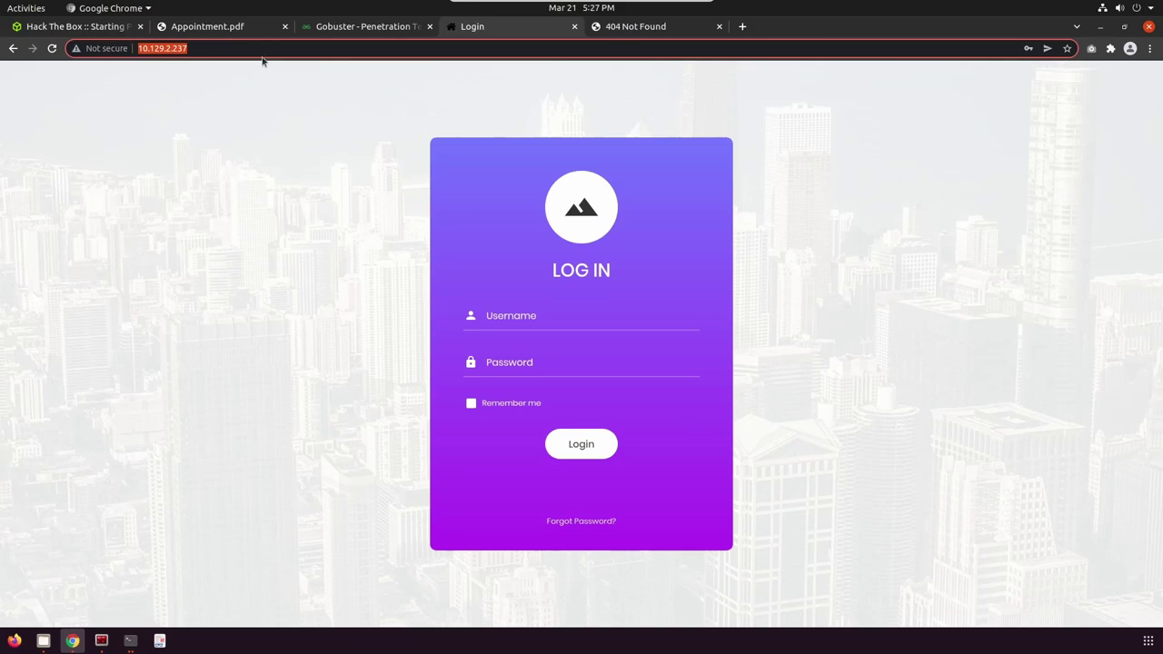
click(260, 52)
text(/in)
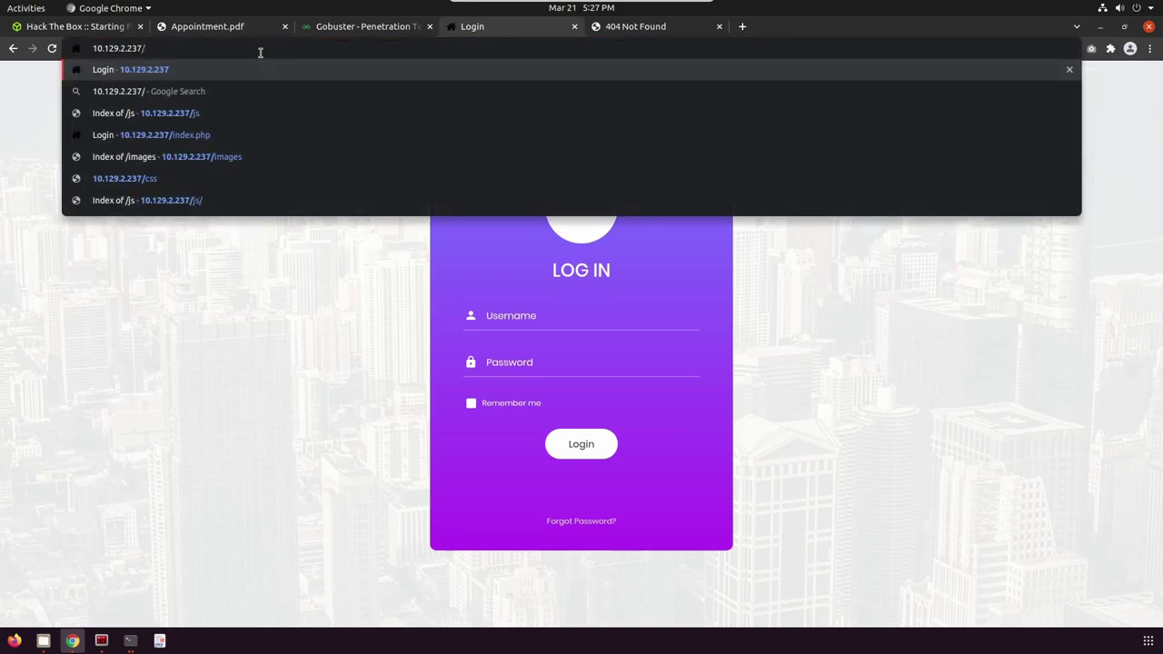
key(Return)
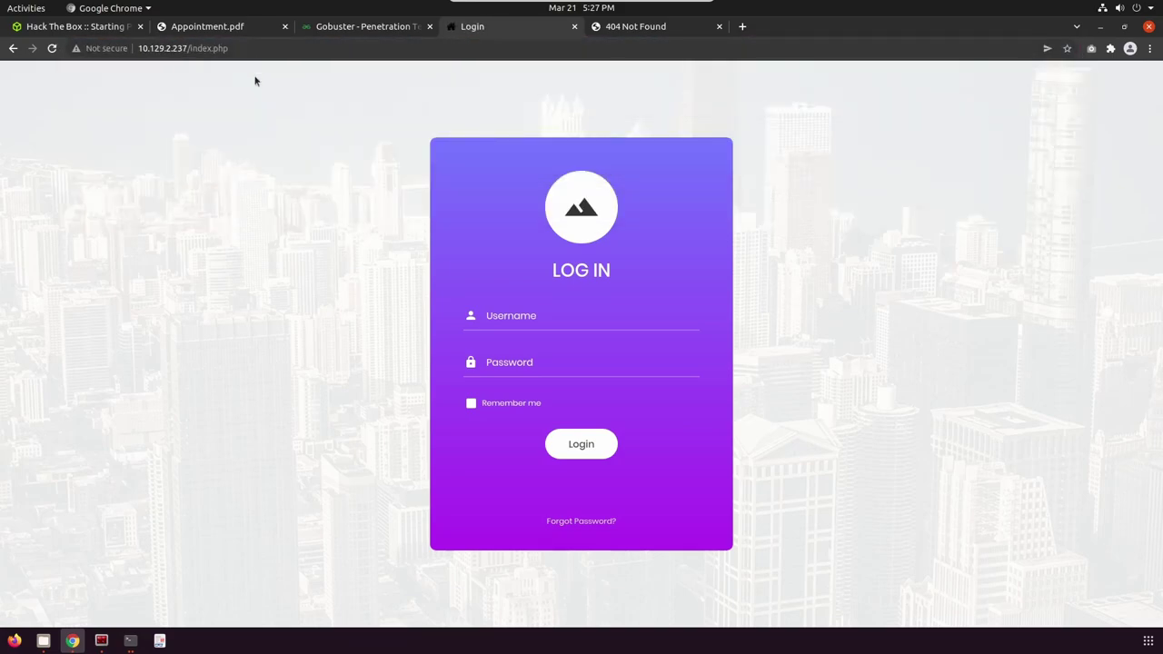
Dismiss the page context menu and return to the gobuster scan output in Terminator.
right_click(254, 118)
key(Escape)
click(102, 641)
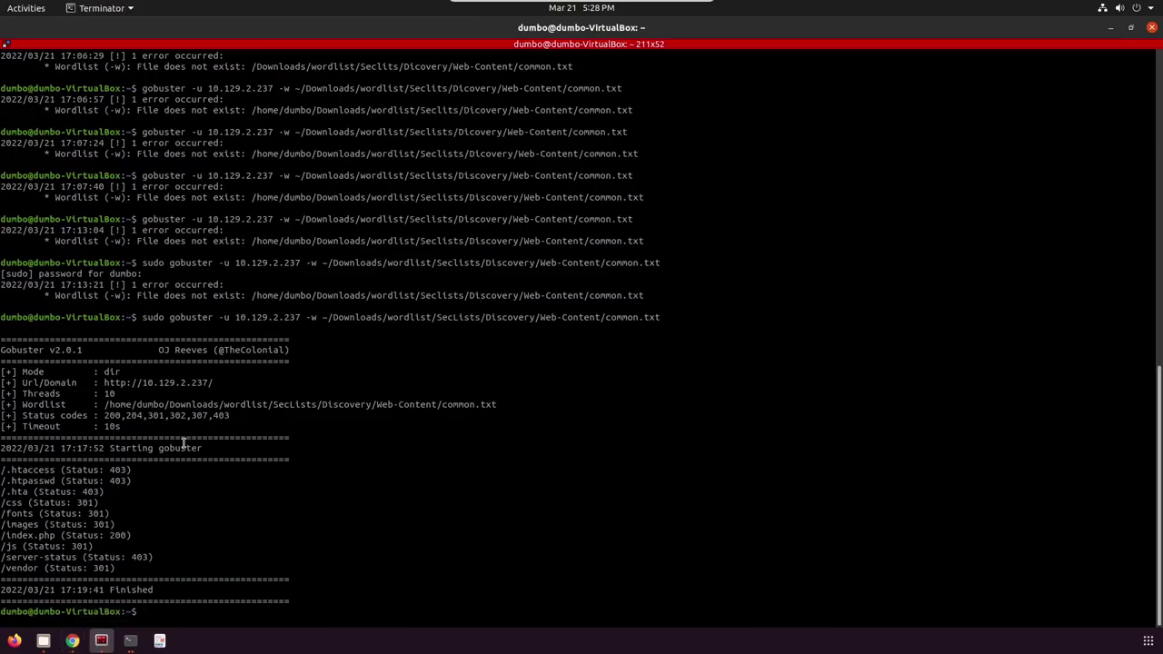
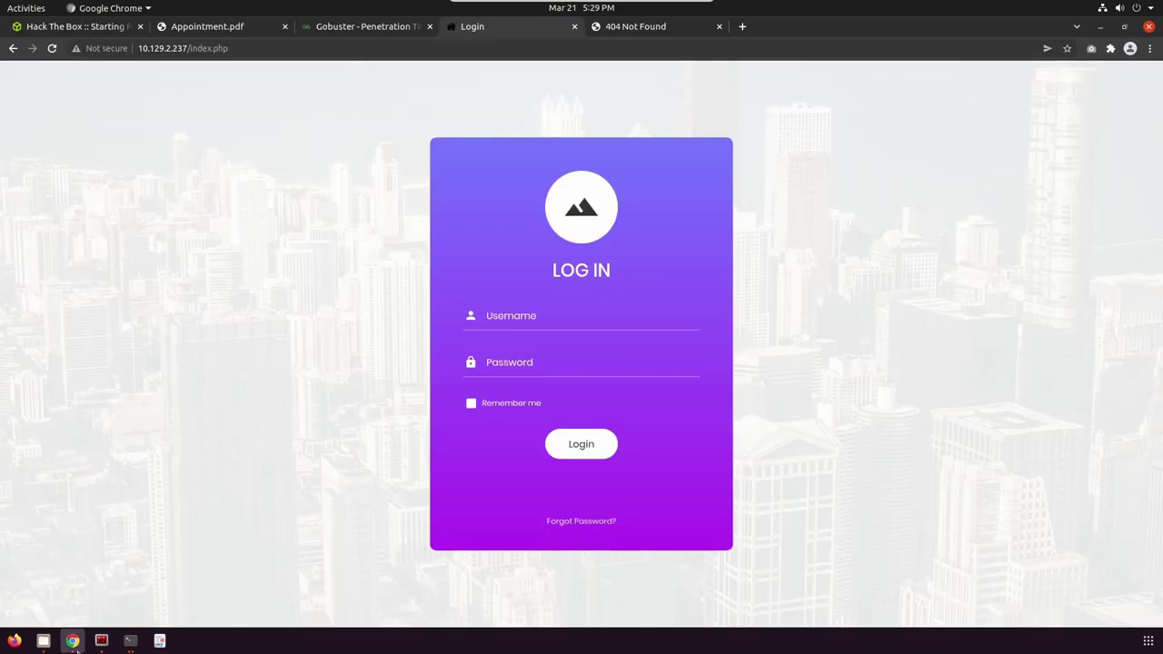
Switch from Chrome to the Terminator window showing the finished gobuster scan of 10.129.2.237.
click(101, 641)
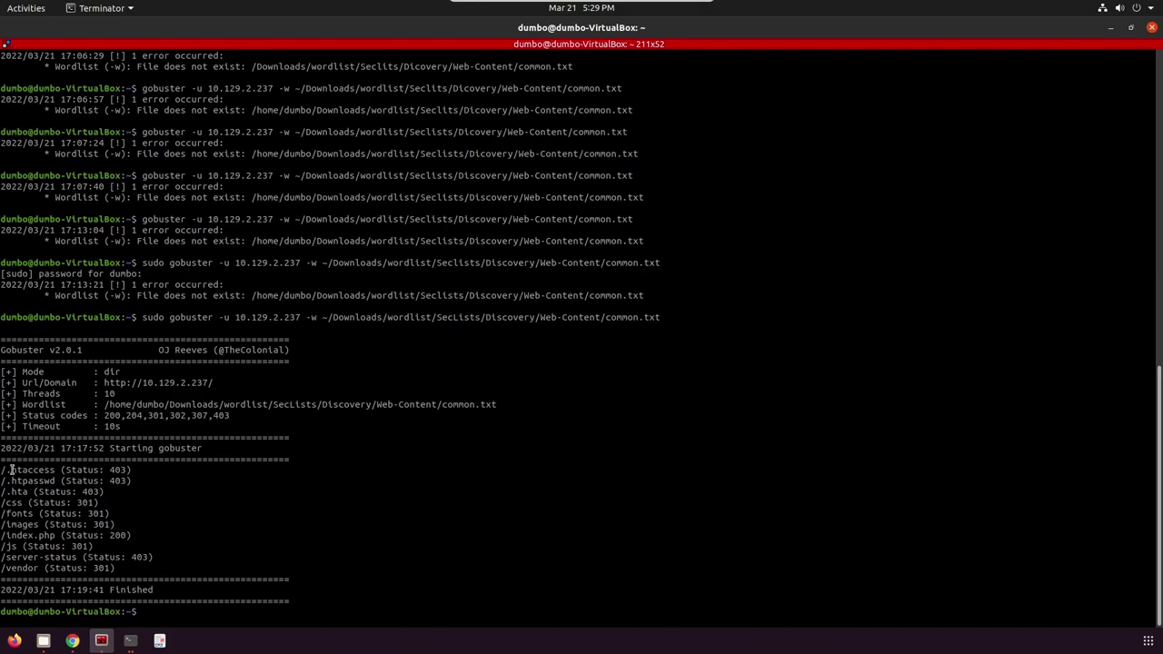
Select and copy the /.htaccess path from the gobuster results.
drag(2, 470, 55, 471)
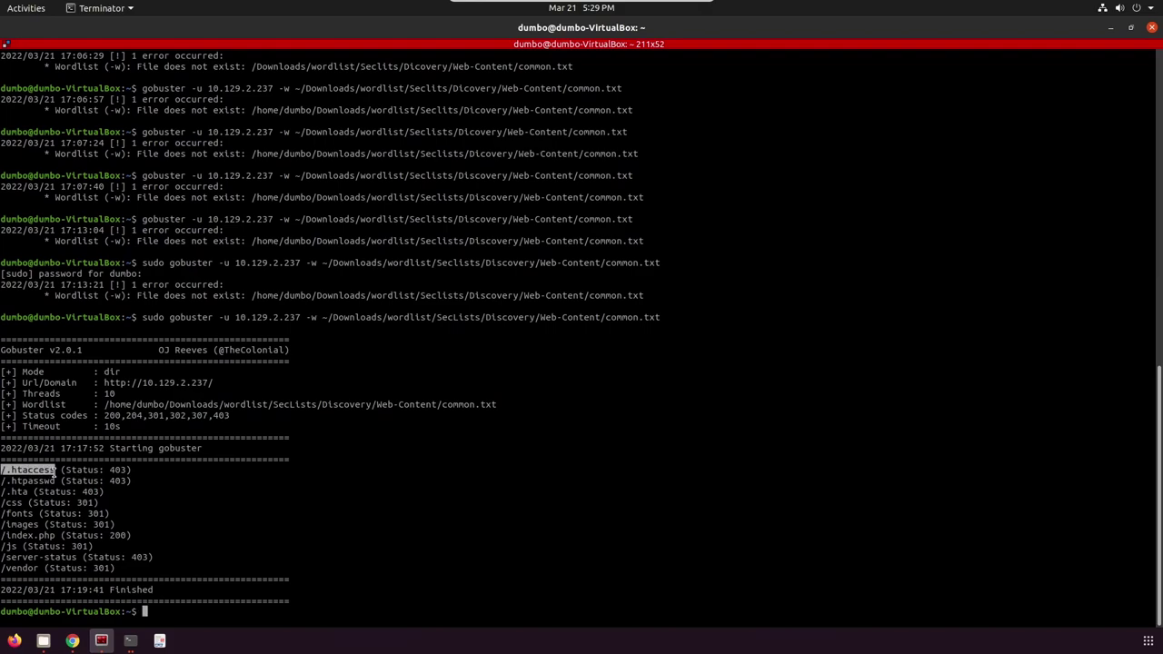
right_click(56, 470)
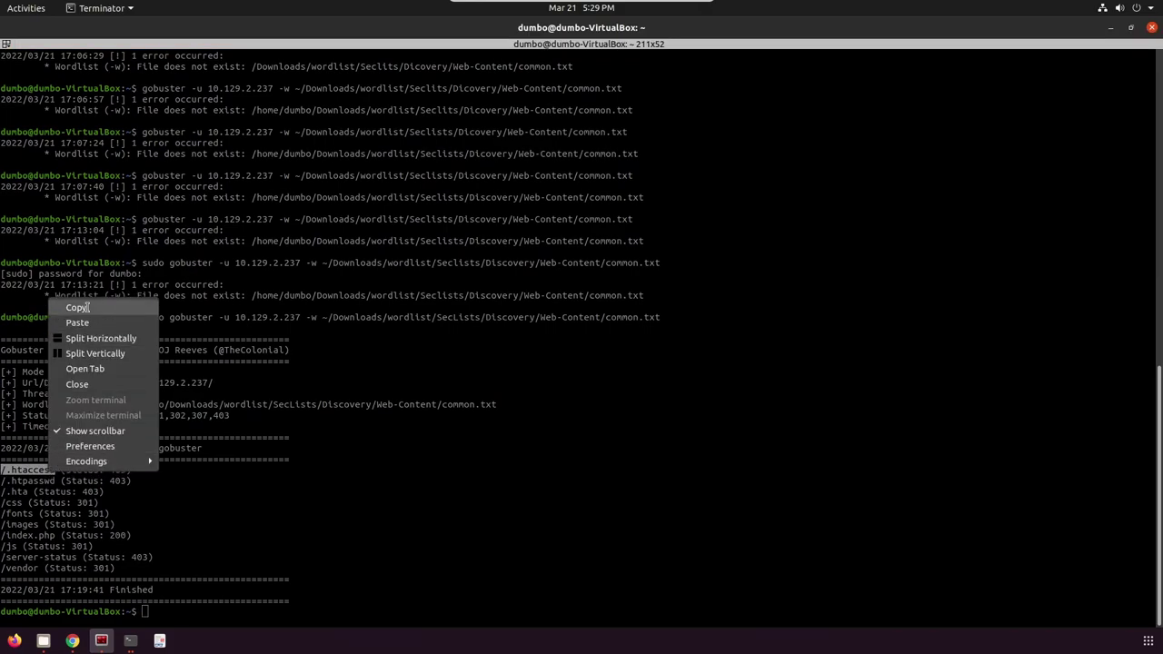
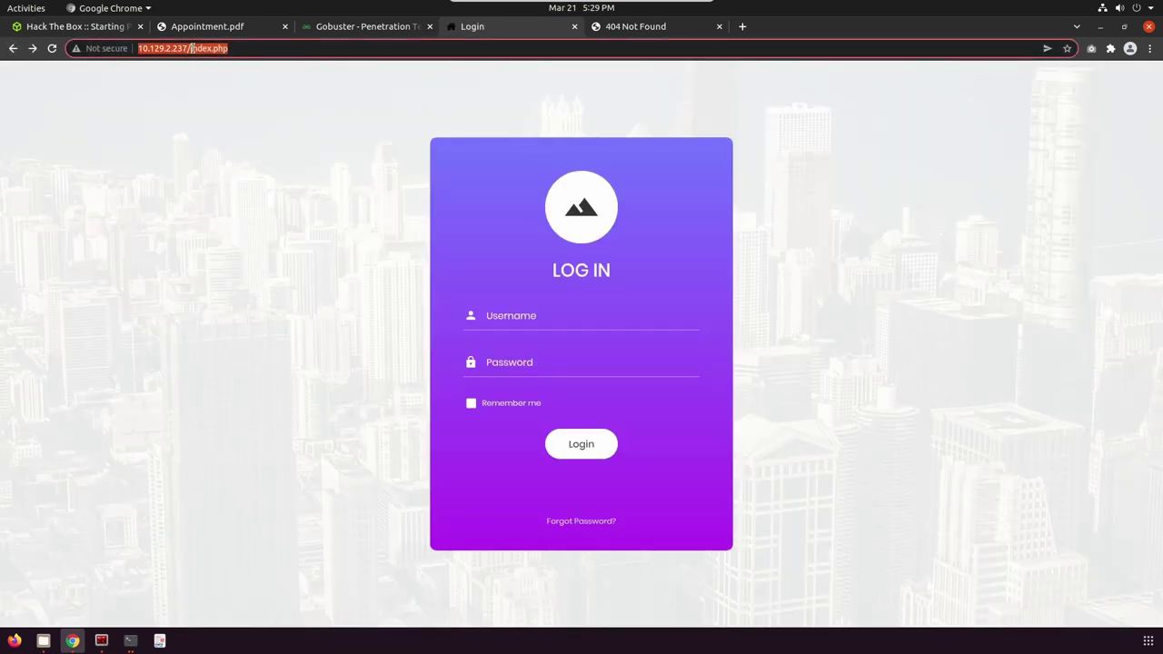
text(.hta)
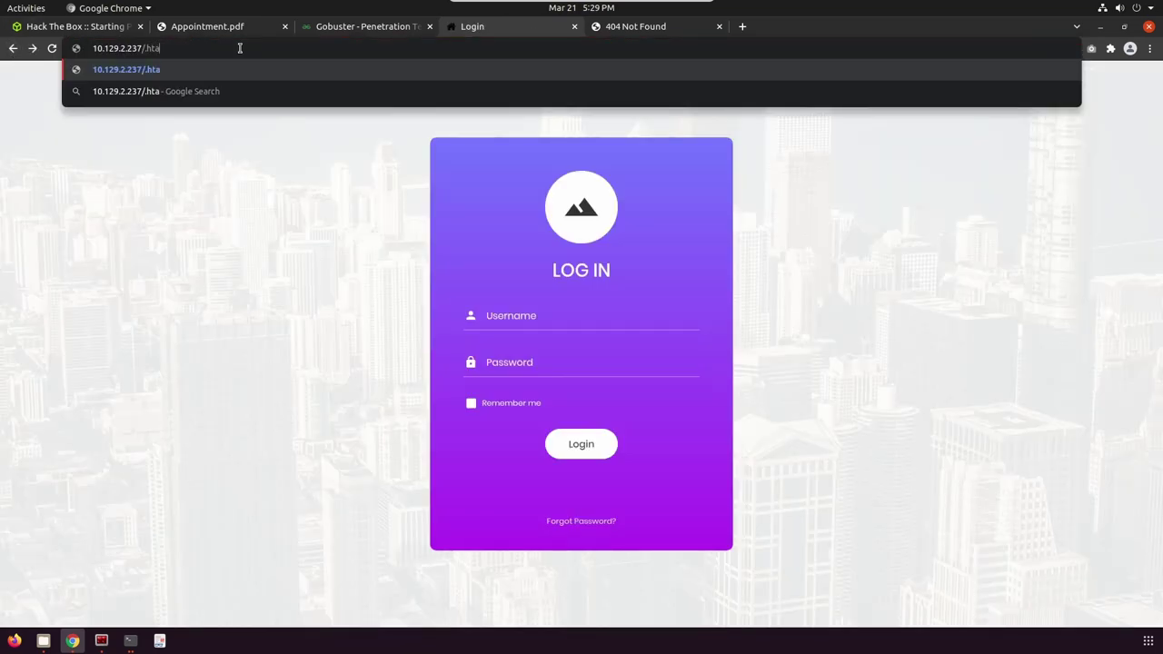
text(ccess)
key(Return)
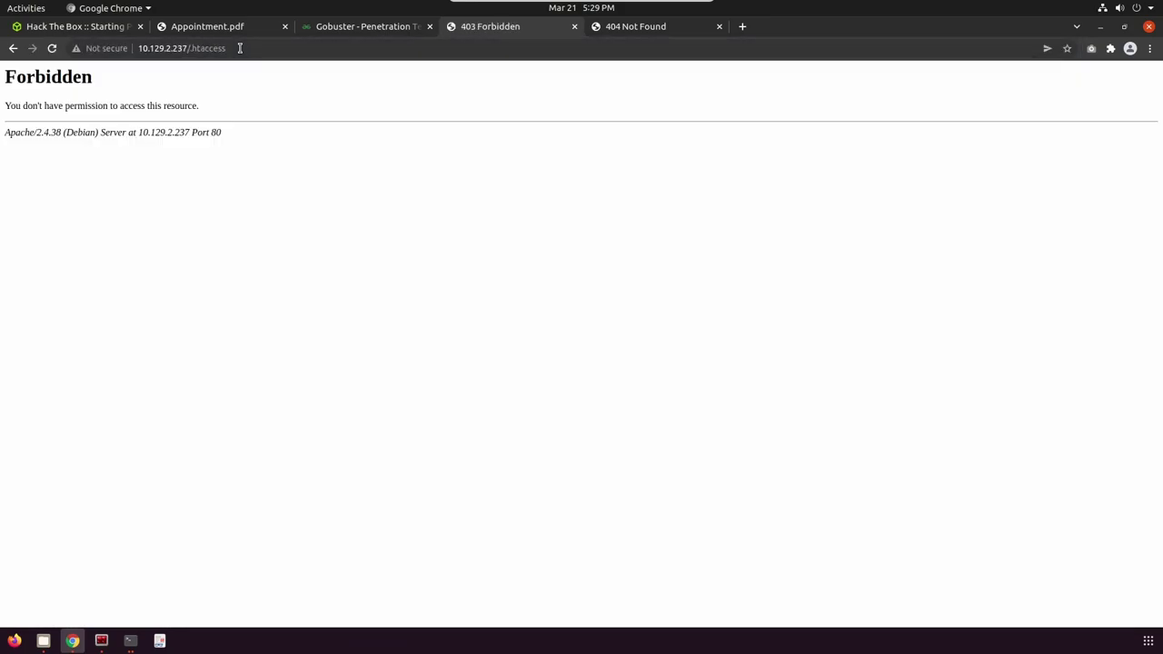
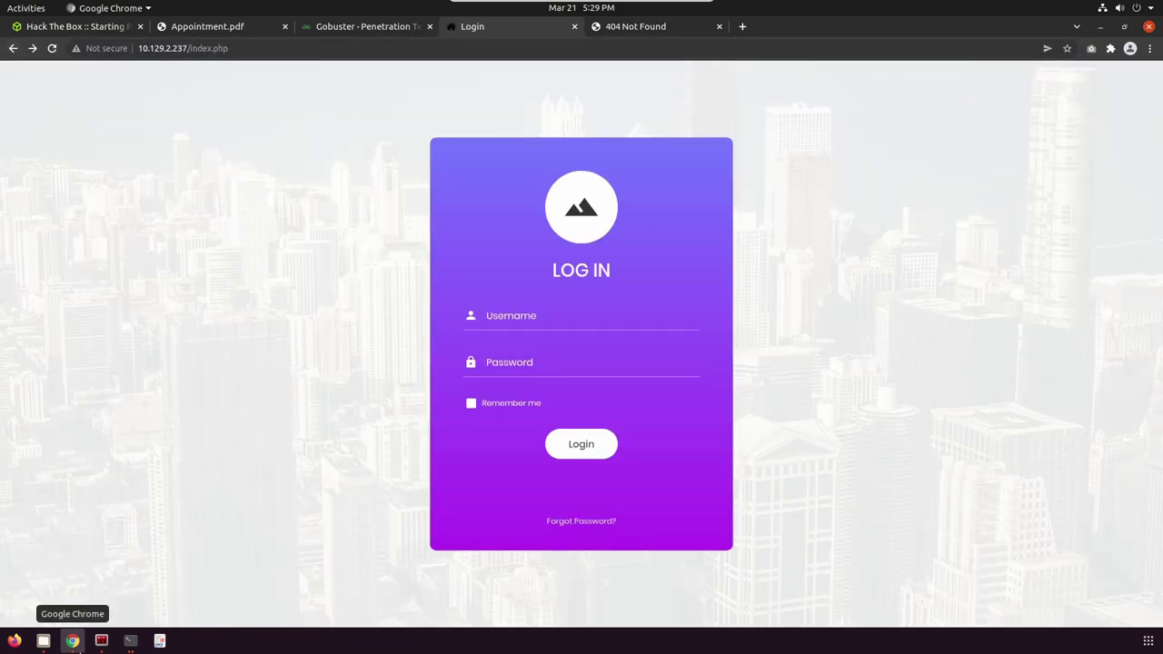
Switch from Chrome to the Terminator window showing the finished gobuster scan listing /index.php.
click(101, 642)
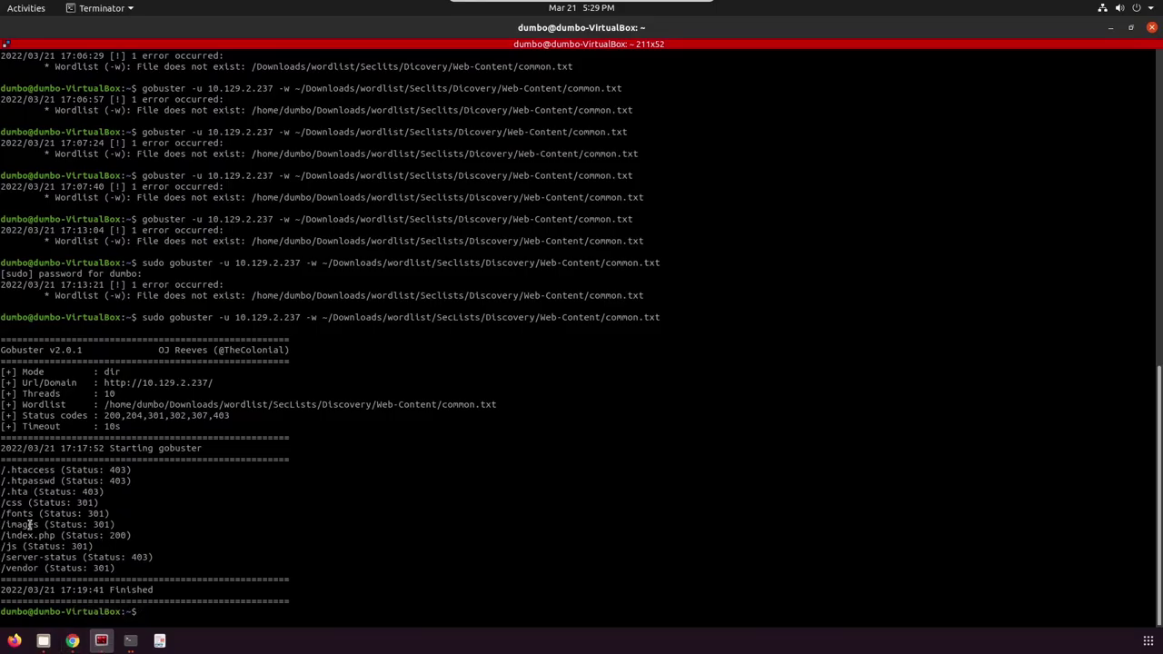
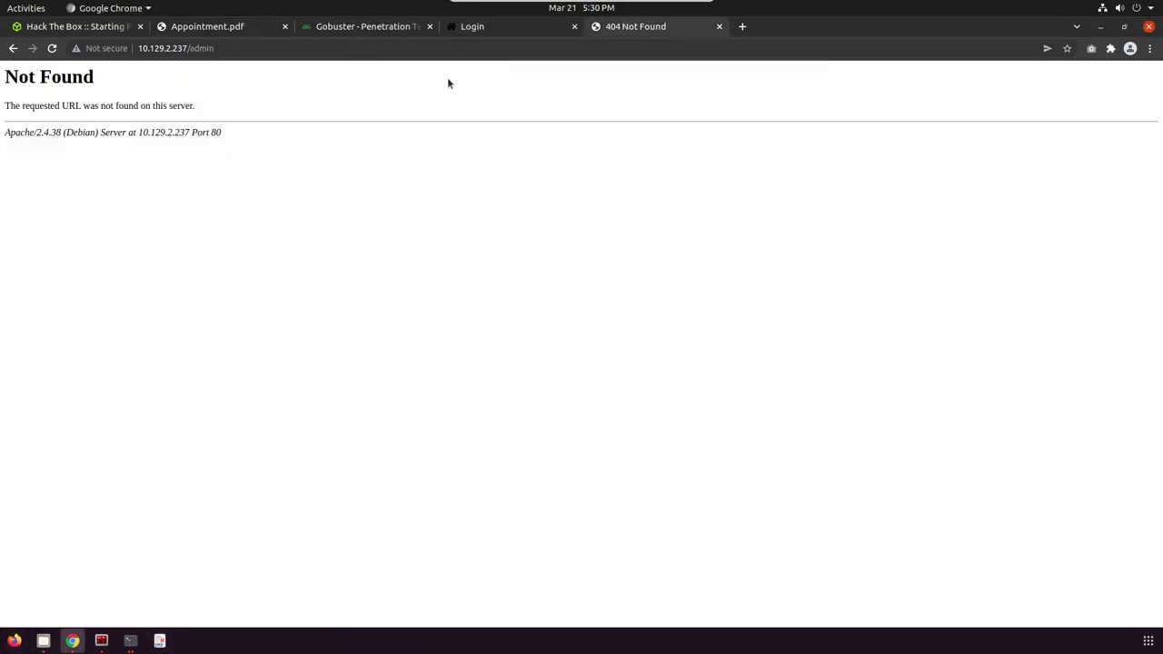
Search Google for 'sql queries' from the address bar, replacing the 404 admin page.
click(260, 48)
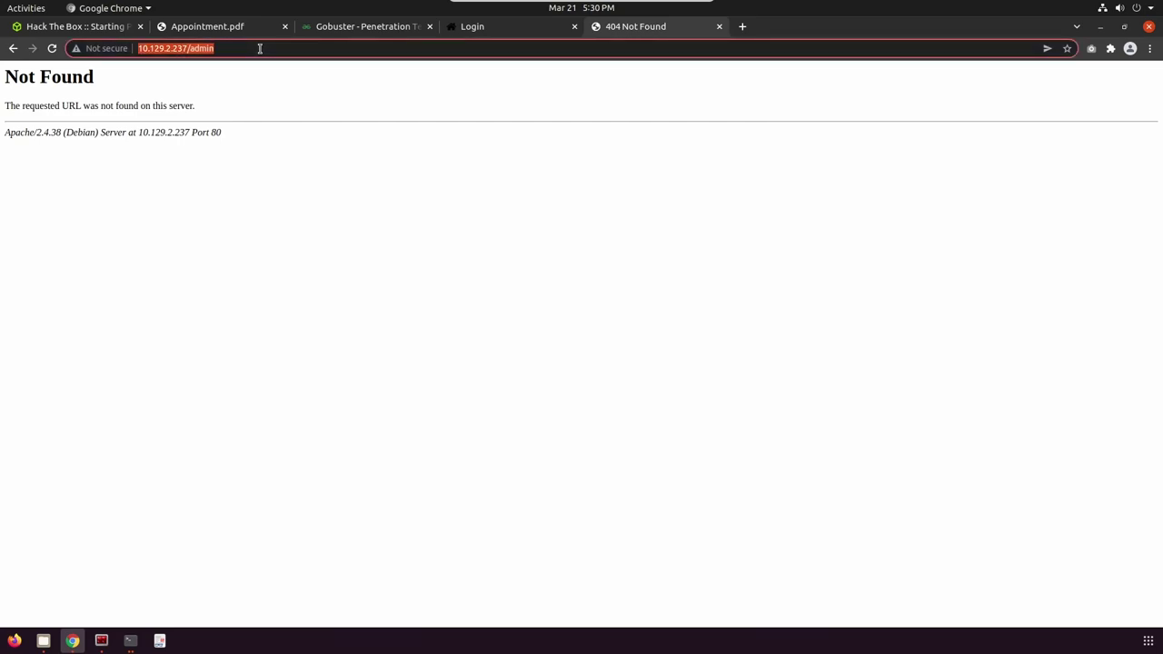
text(sql q)
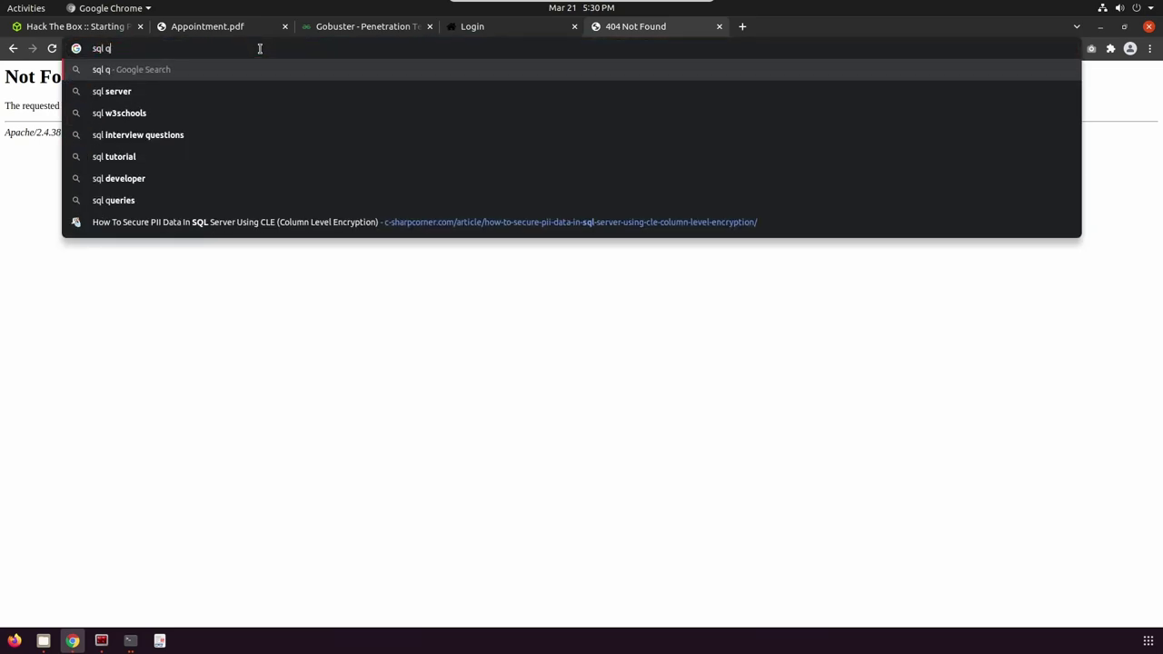
text(ue)
key(Return)
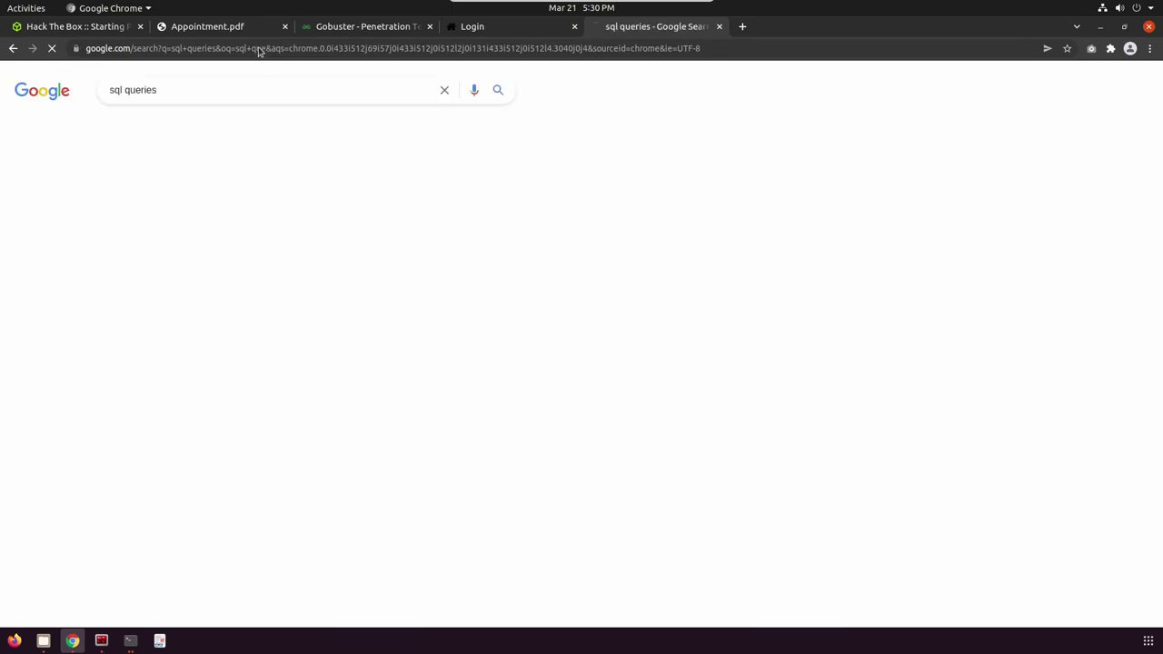
Open the W3Schools SQL Tutorial and go to the SQL SELECT lesson.
click(159, 196)
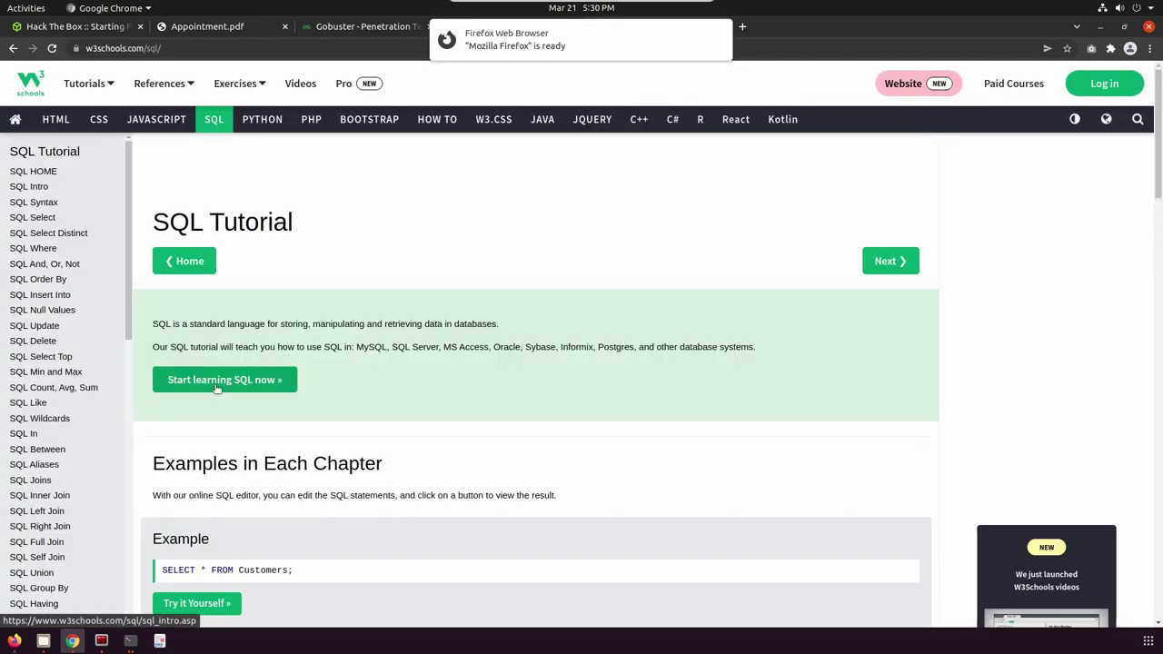
click(220, 382)
scroll(343, 408, down, 6)
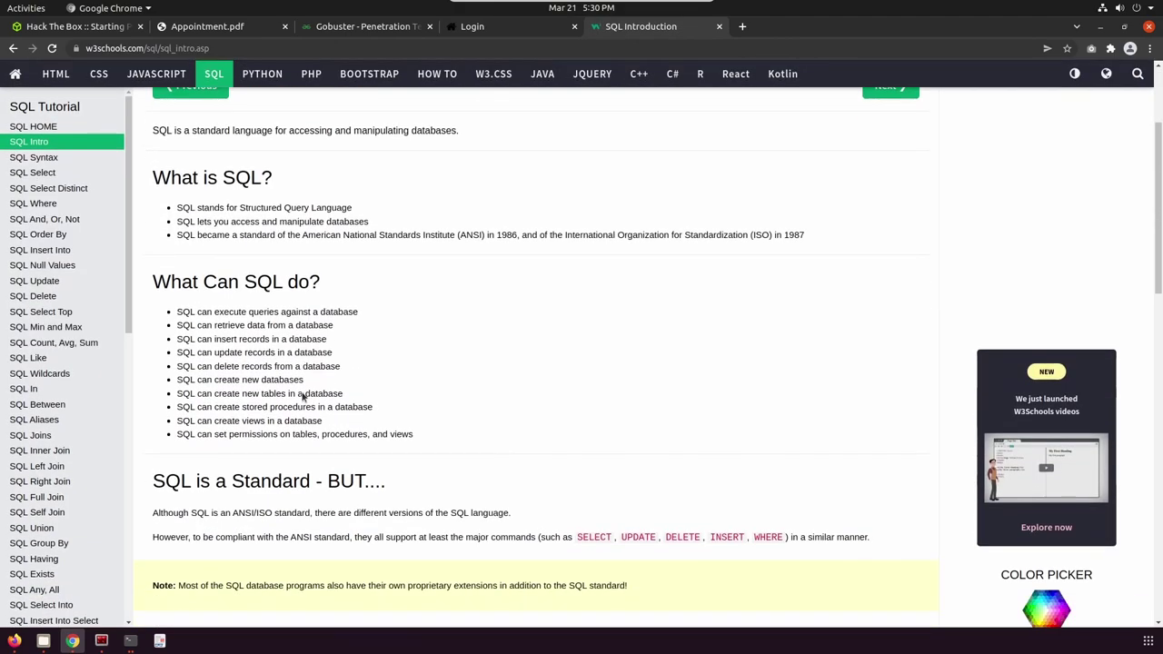
click(35, 180)
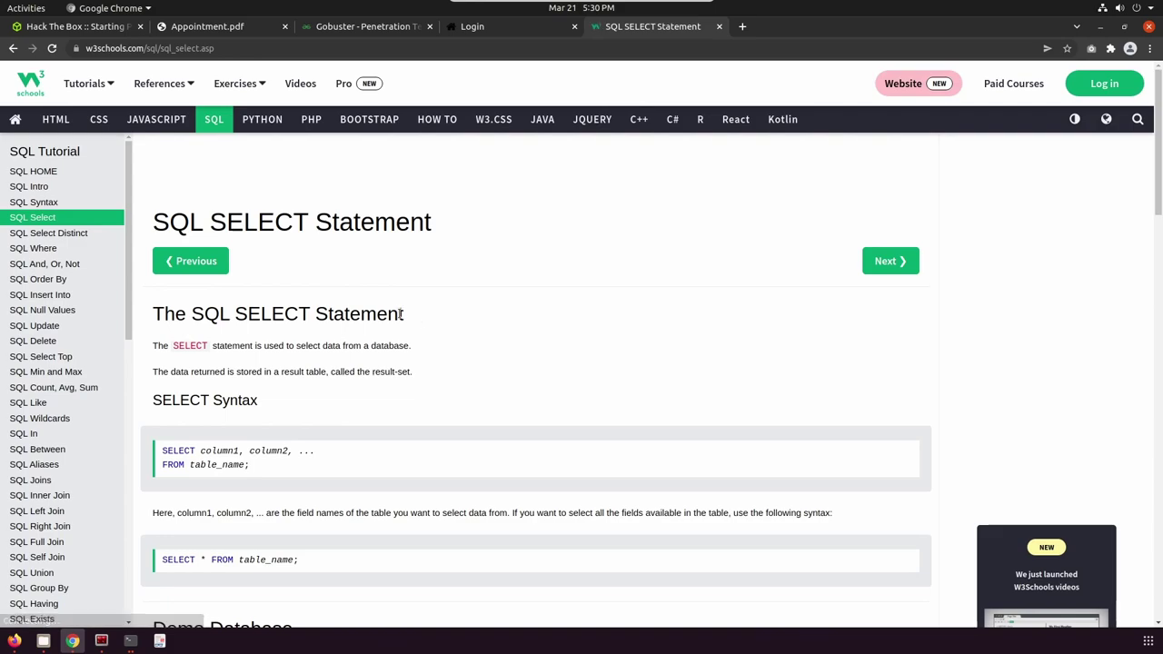
Open the SELECT CustomerName,City example in a new Try-SQL editor tab.
scroll(289, 382, down, 3)
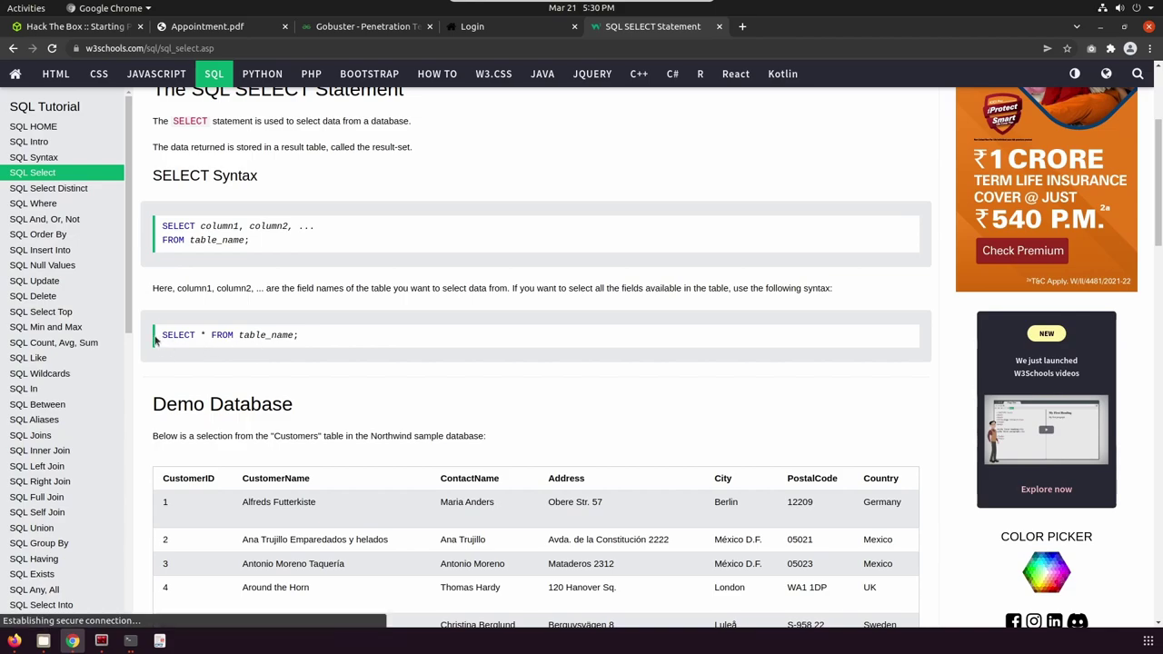
drag(161, 338, 300, 337)
click(173, 339)
scroll(310, 383, down, 5)
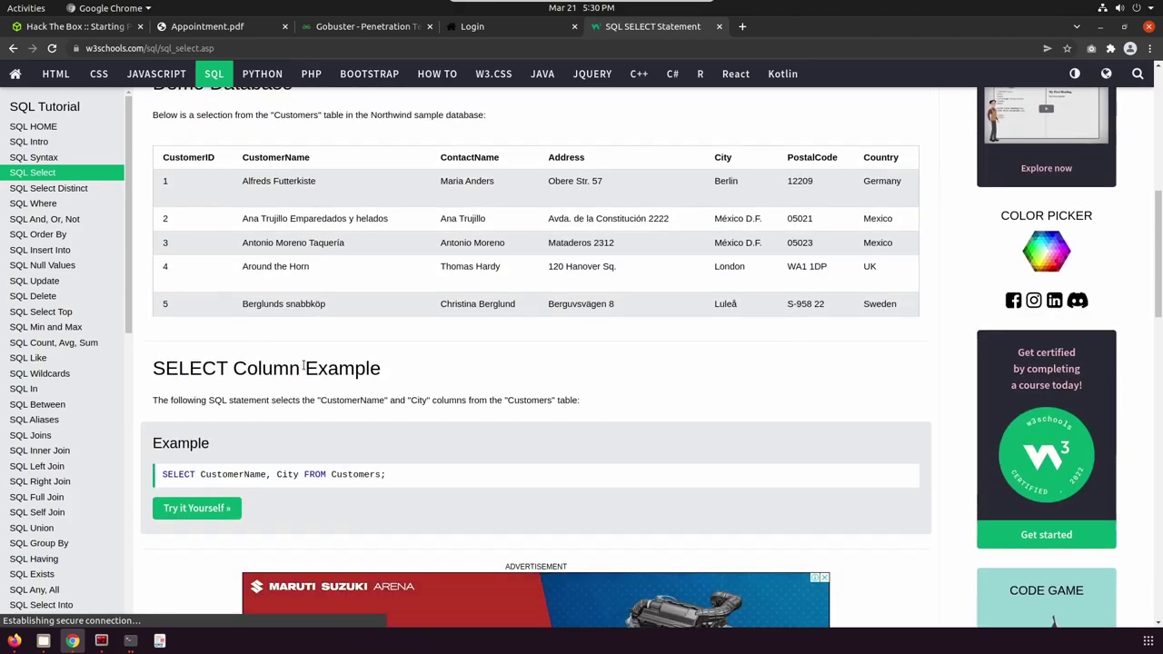
click(205, 511)
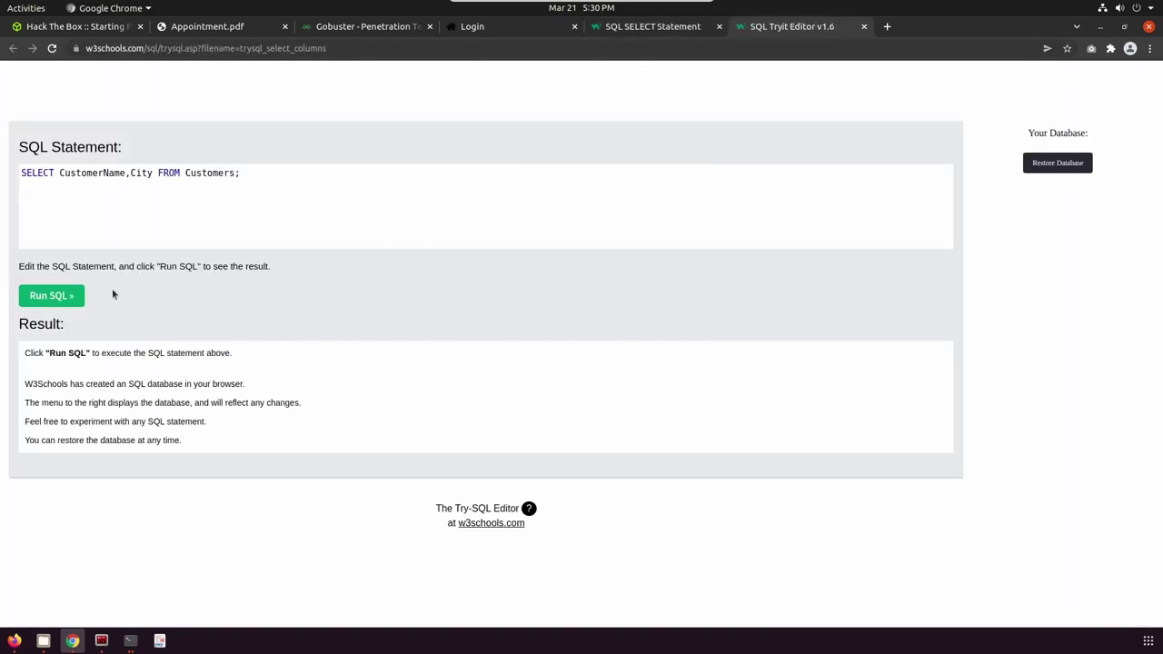
Run the example, then change CustomerName,City to * and rerun to show all columns.
click(50, 296)
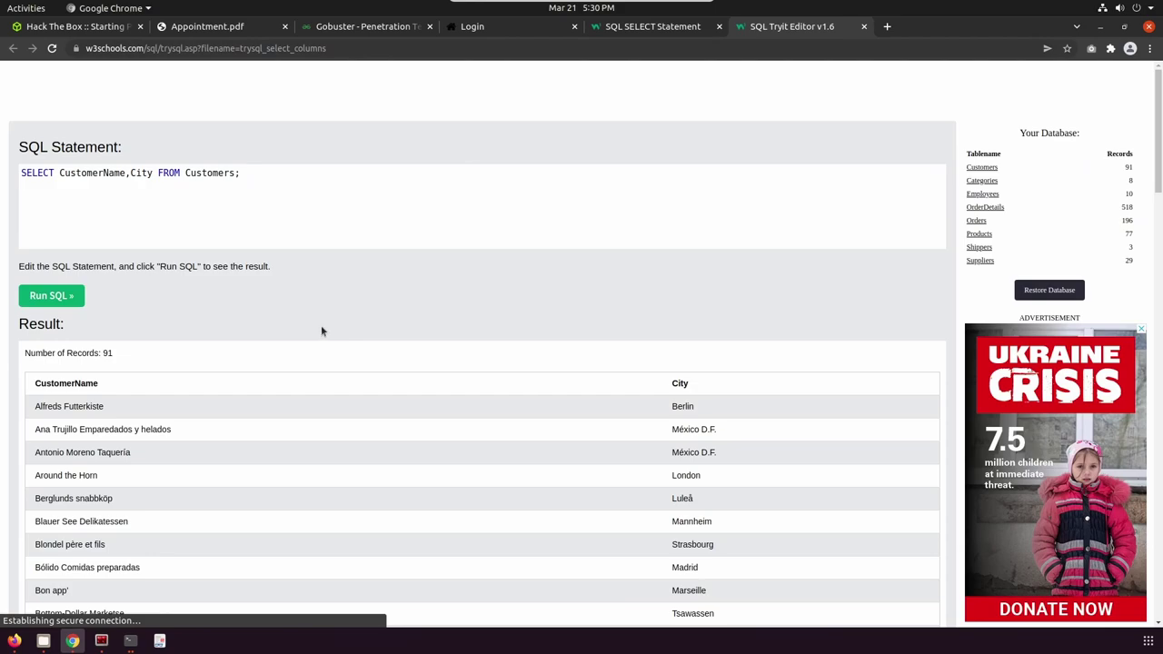
scroll(272, 288, down, 1)
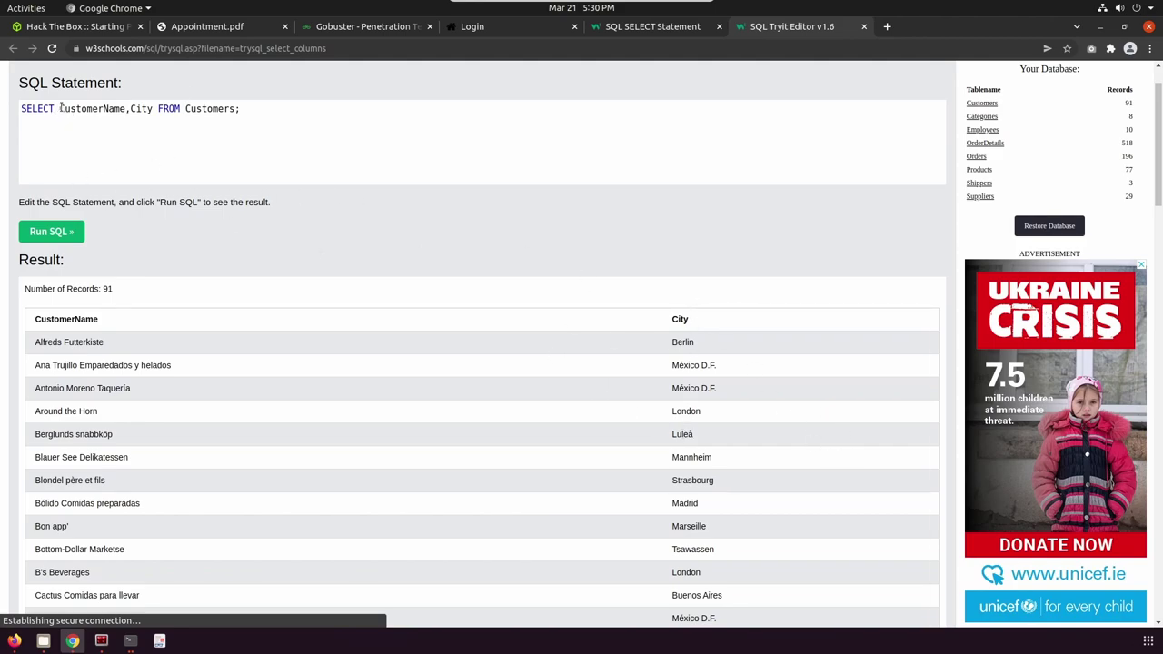
drag(59, 108, 153, 108)
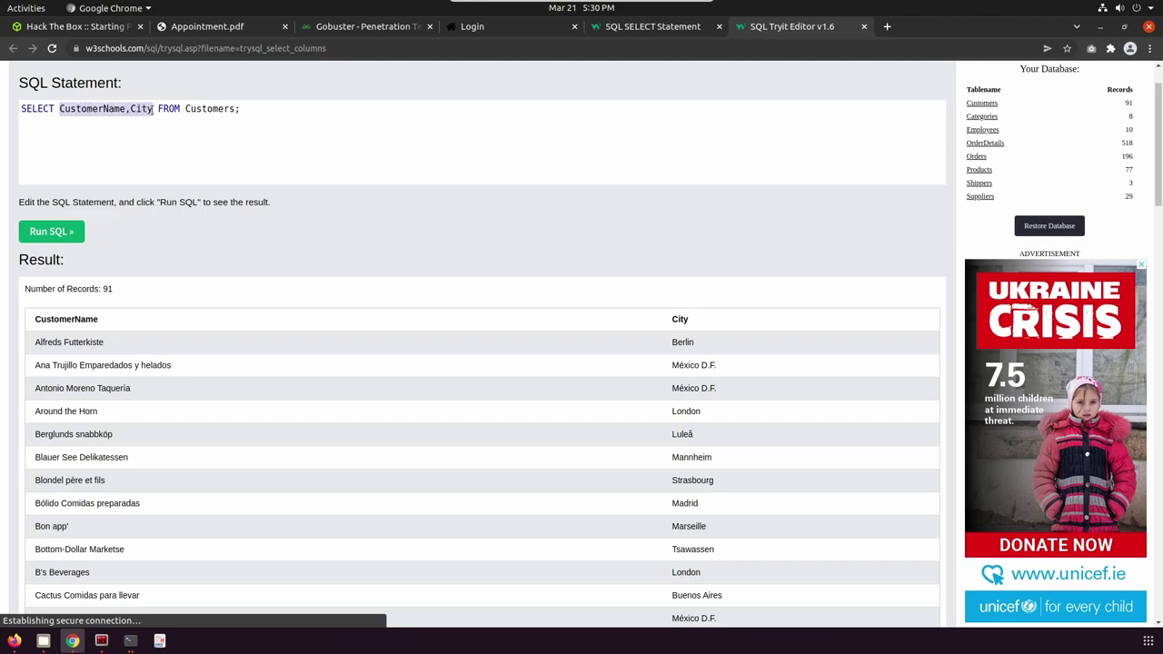
text(*)
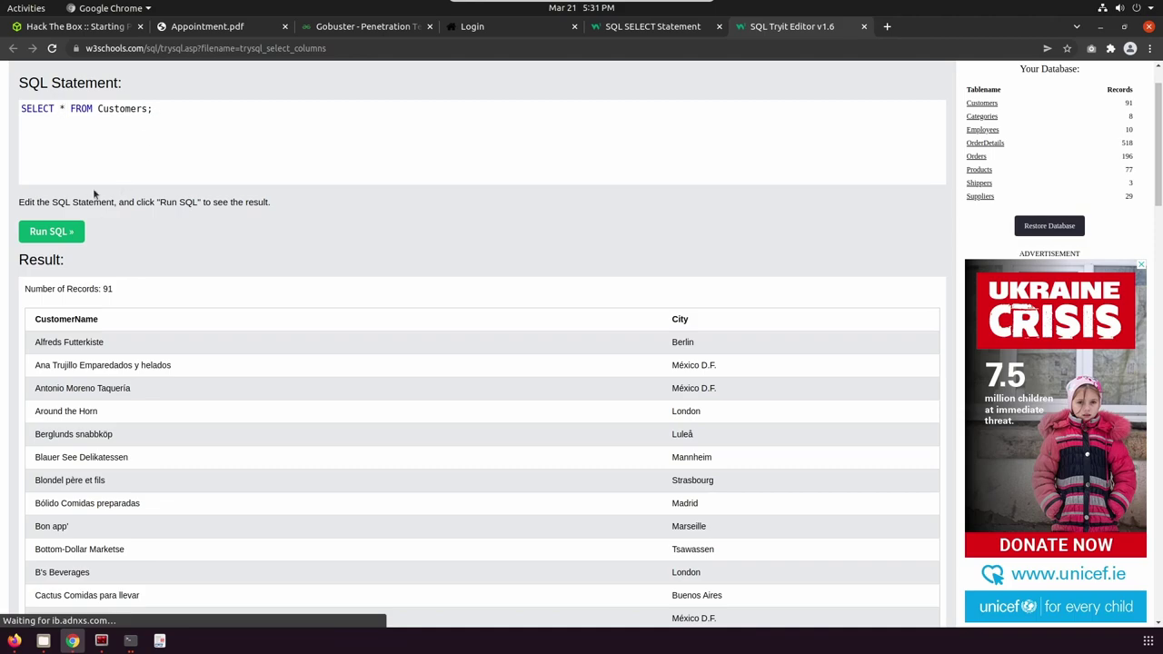
click(56, 235)
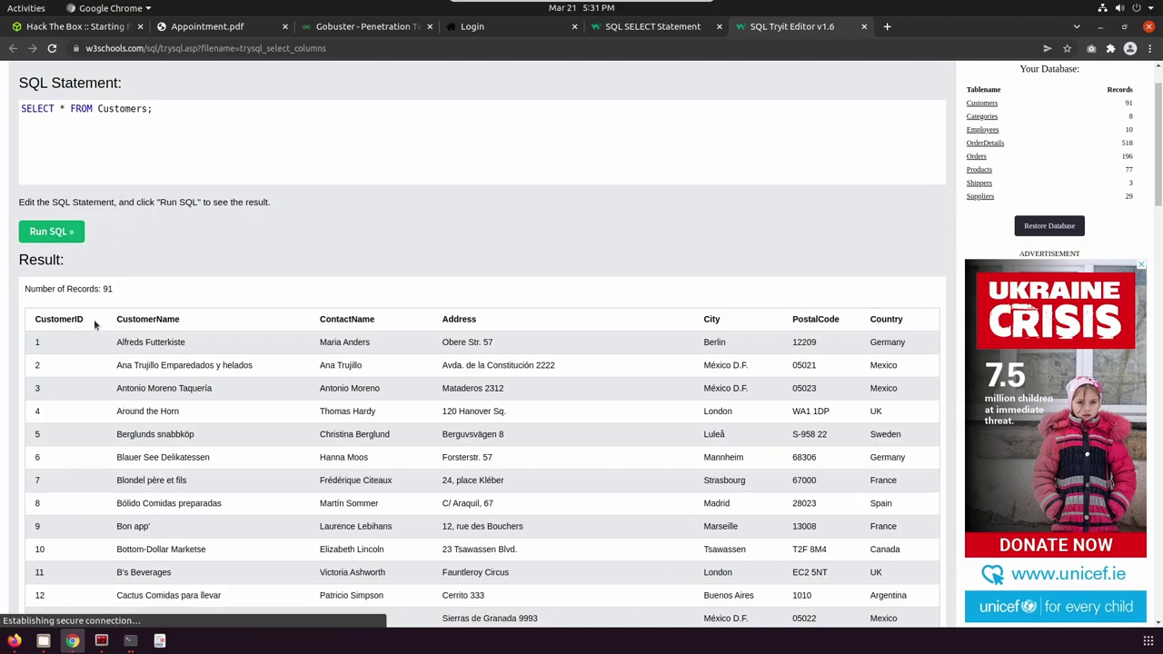
Append WHERE City='Berlin' to the SELECT statement.
scroll(603, 458, down, 10)
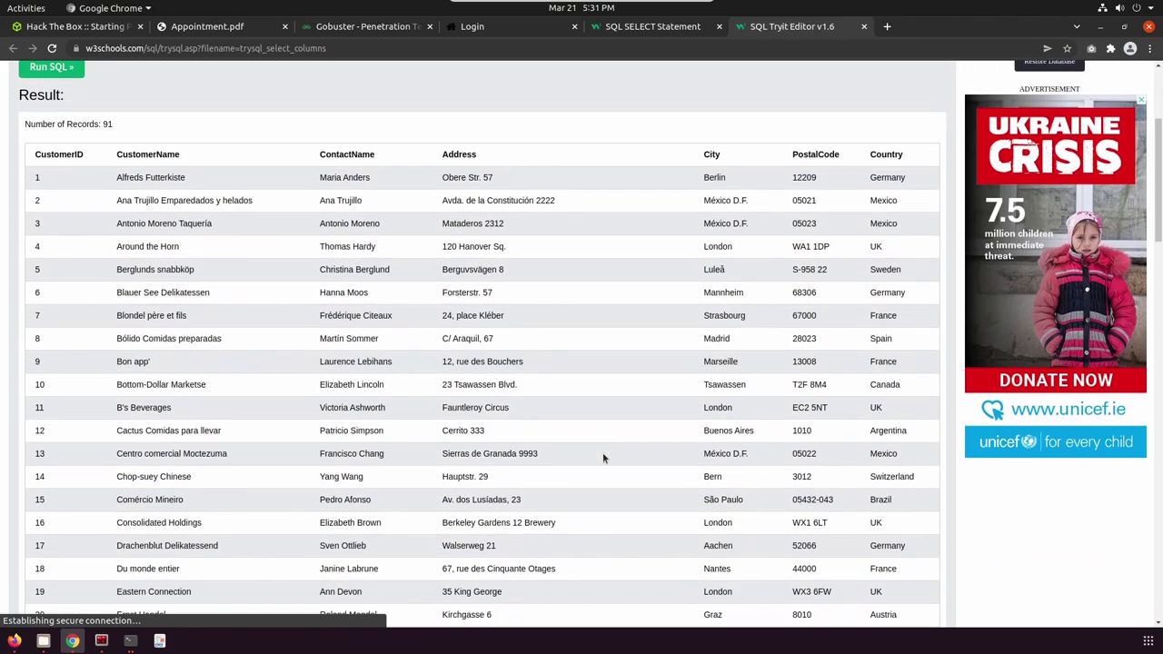
scroll(603, 458, up, 10)
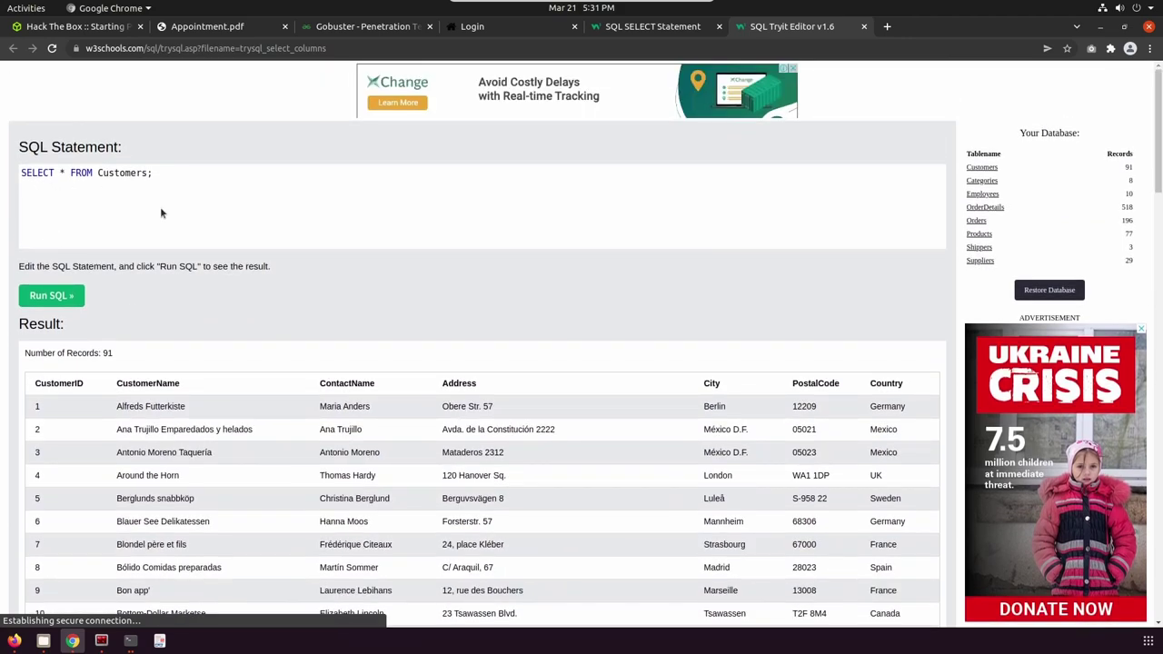
click(42, 184)
text(WHERE City='Berlin')
Run the Berlin query, then remove the City='Berlin' filter and rerun it.
click(66, 300)
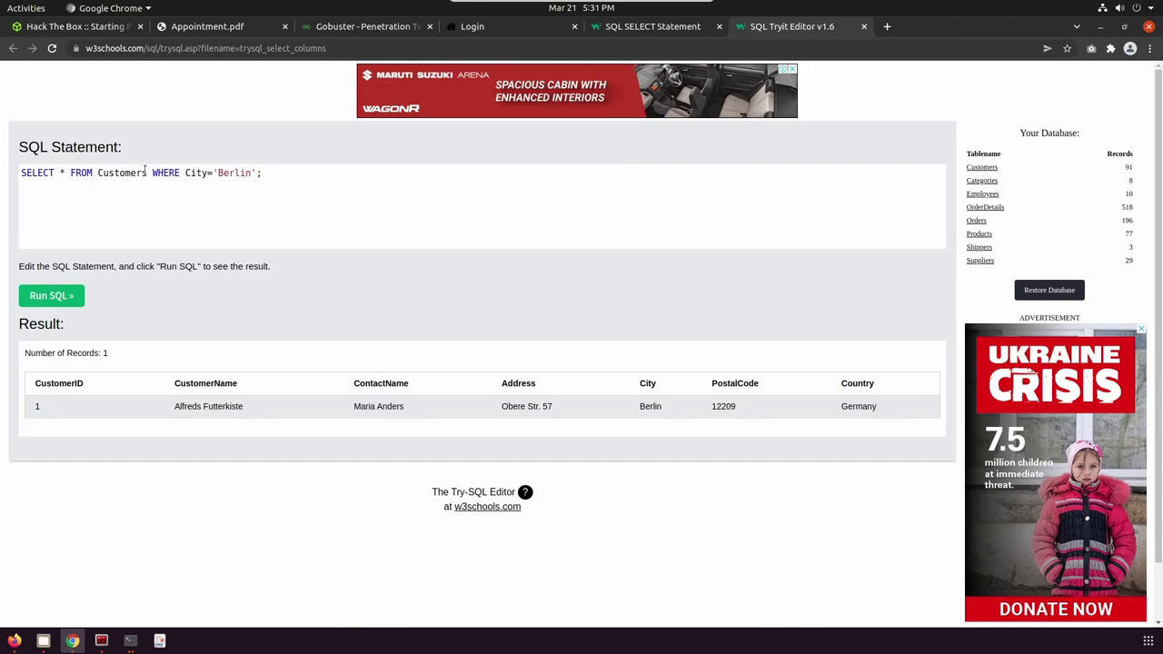
drag(151, 173, 258, 175)
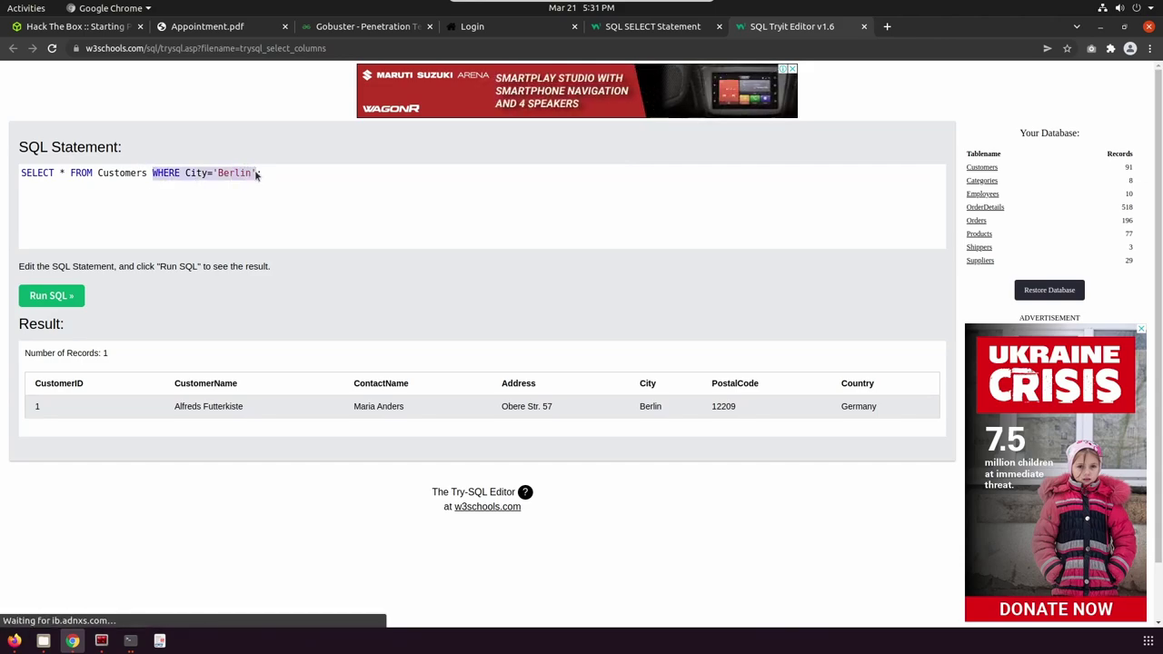
key(BackSpace)
key(BackSpace)
text(;)
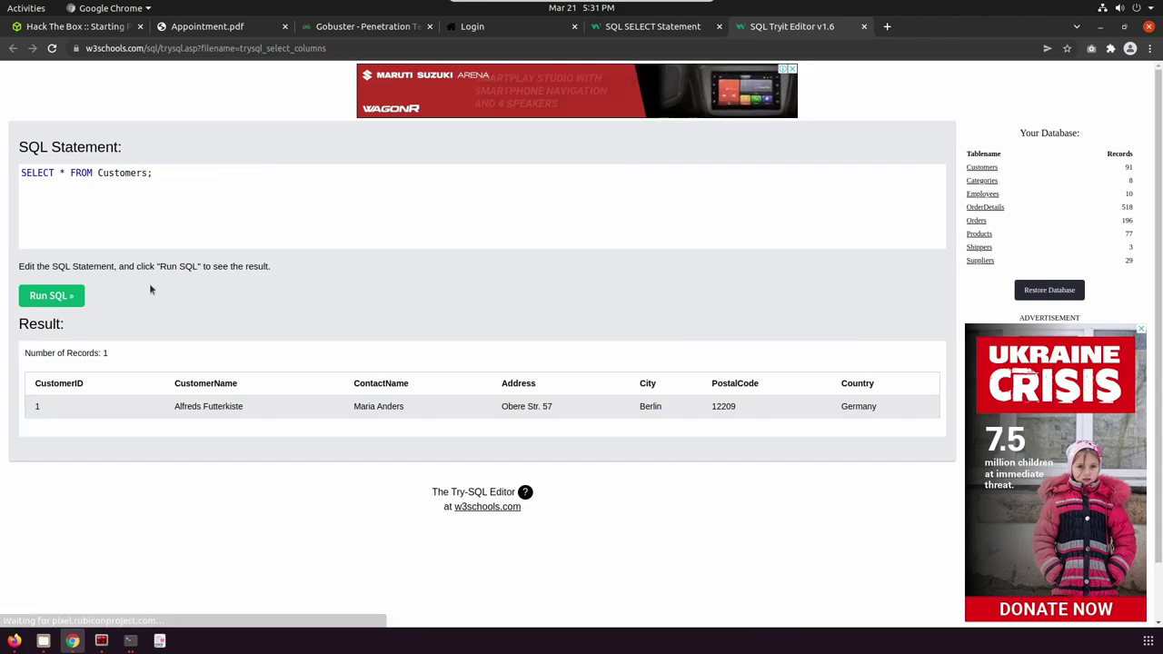
click(72, 300)
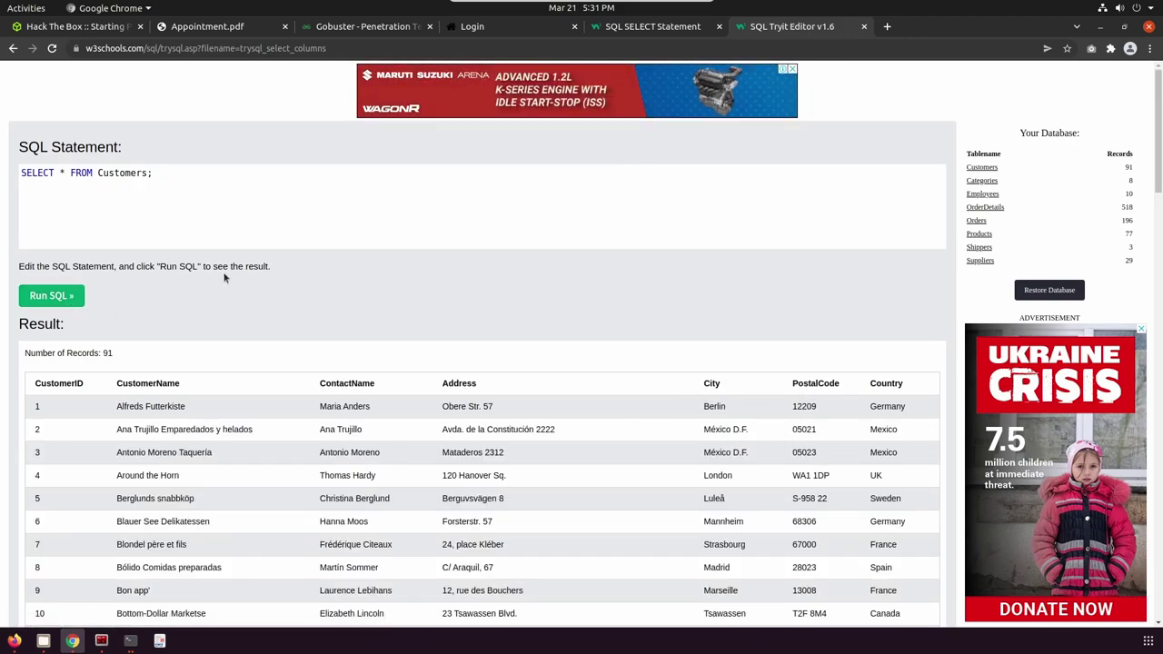
Filter by WHERE PostalCode='12209' and run the query, returning one record.
click(175, 243)
key(Left)
text(WHER)
text(E Postal)
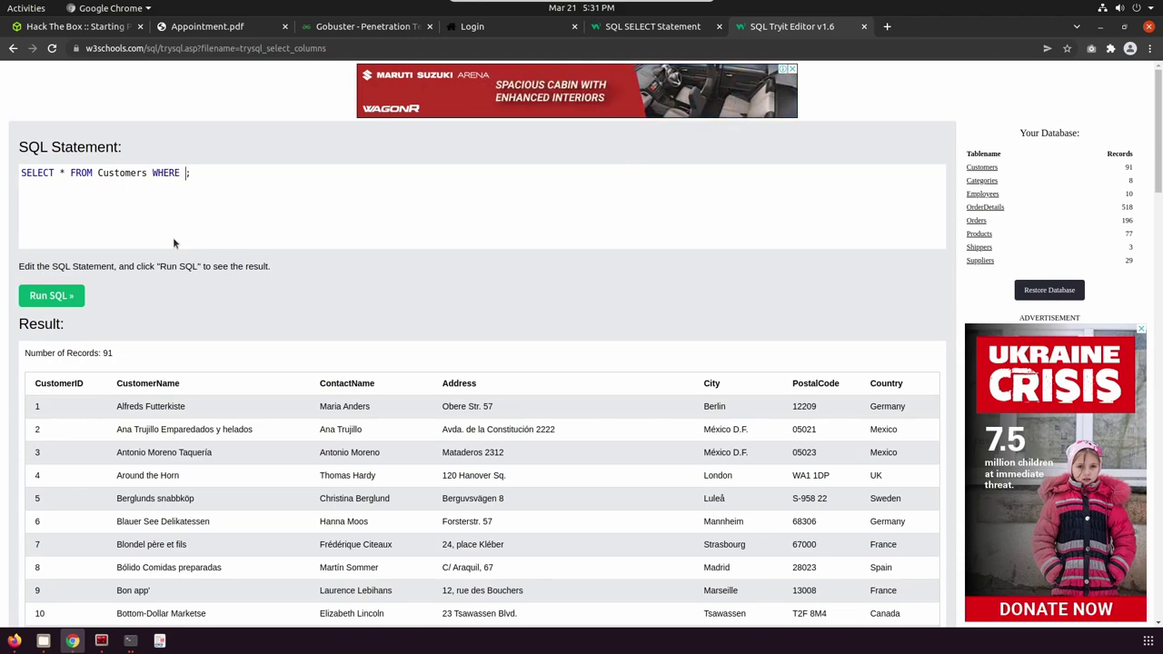
text(Code=')
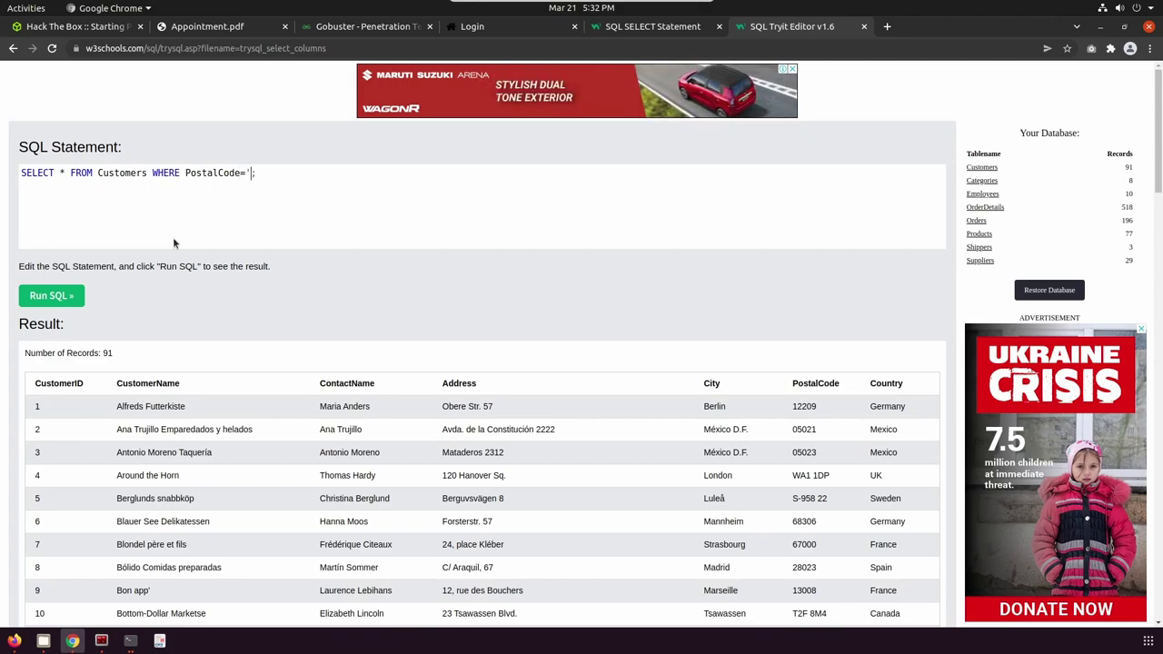
text(12209')
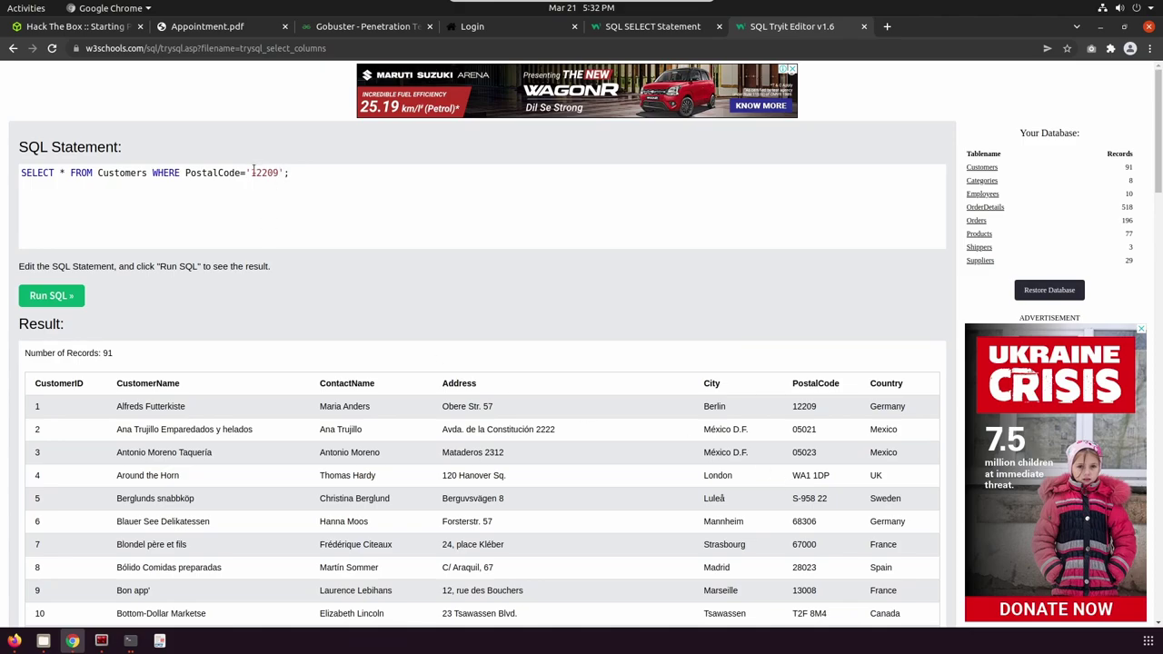
double_click(795, 475)
click(800, 486)
click(80, 296)
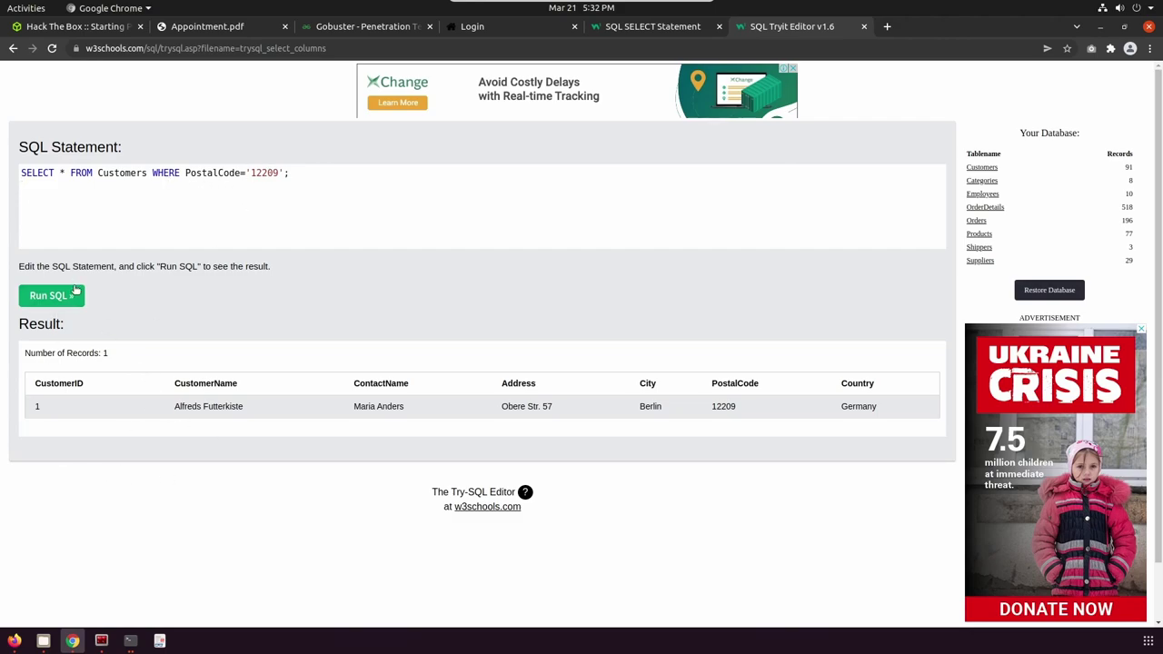
Delete the PostalCode='12209' condition, rerun, and scroll through all 91 customers.
drag(183, 172, 280, 173)
key(BackSpace)
key(BackSpace)
key(BackSpace)
key(BackSpace)
key(BackSpace)
key(BackSpace)
key(BackSpace)
key(BackSpace)
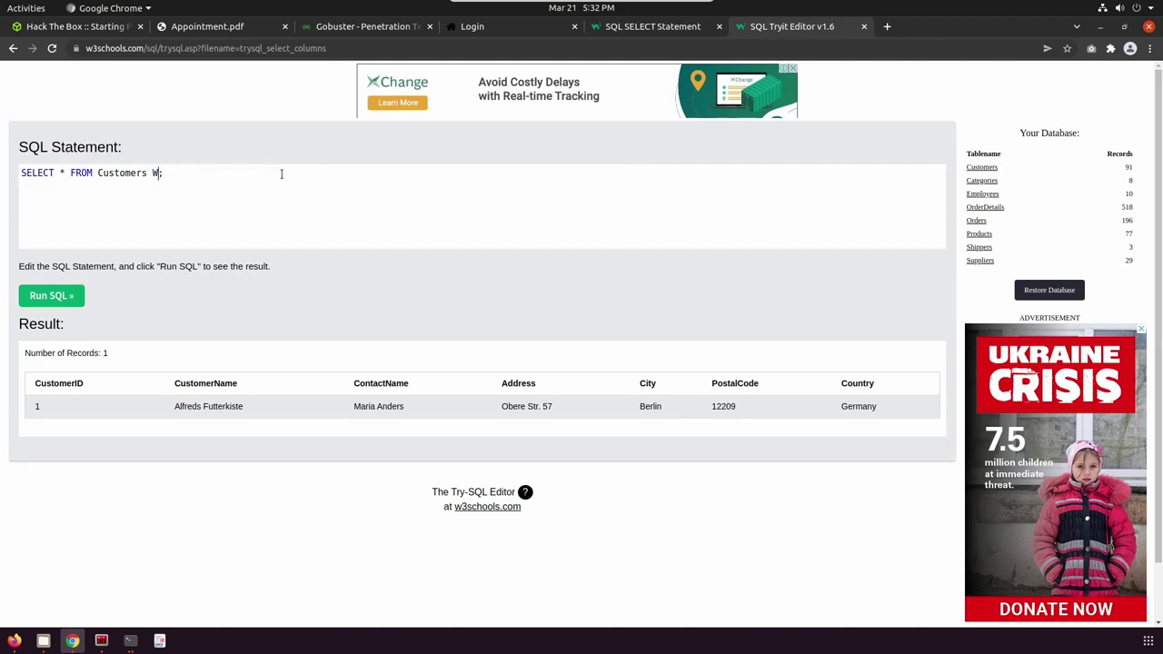
click(51, 296)
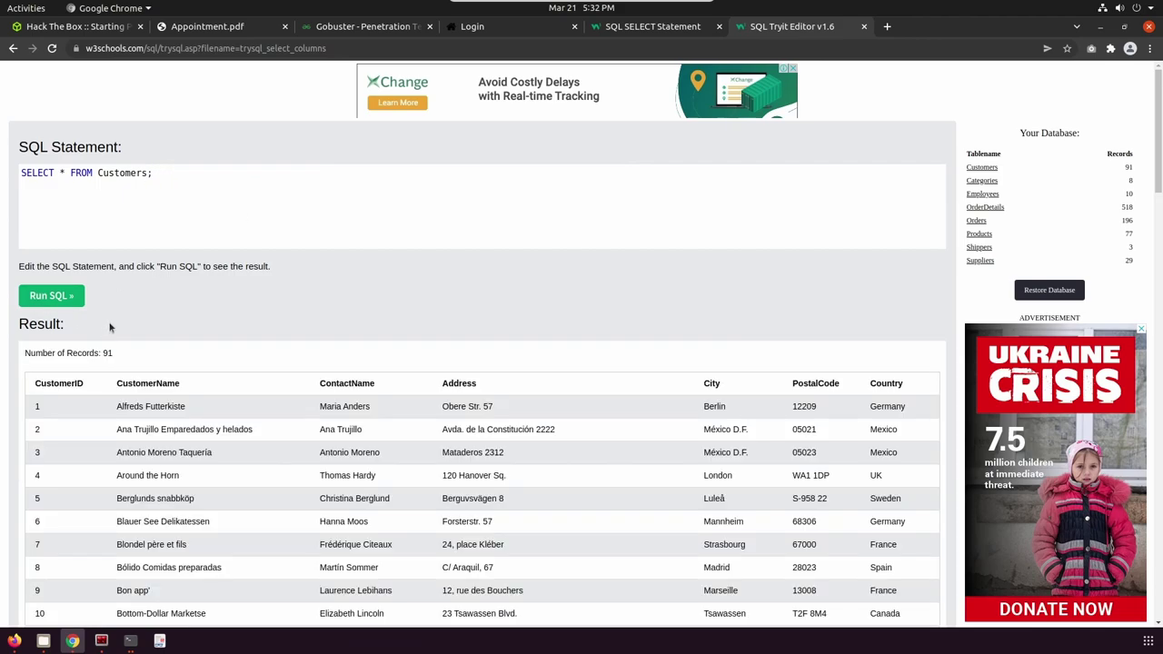
scroll(875, 406, down, 2)
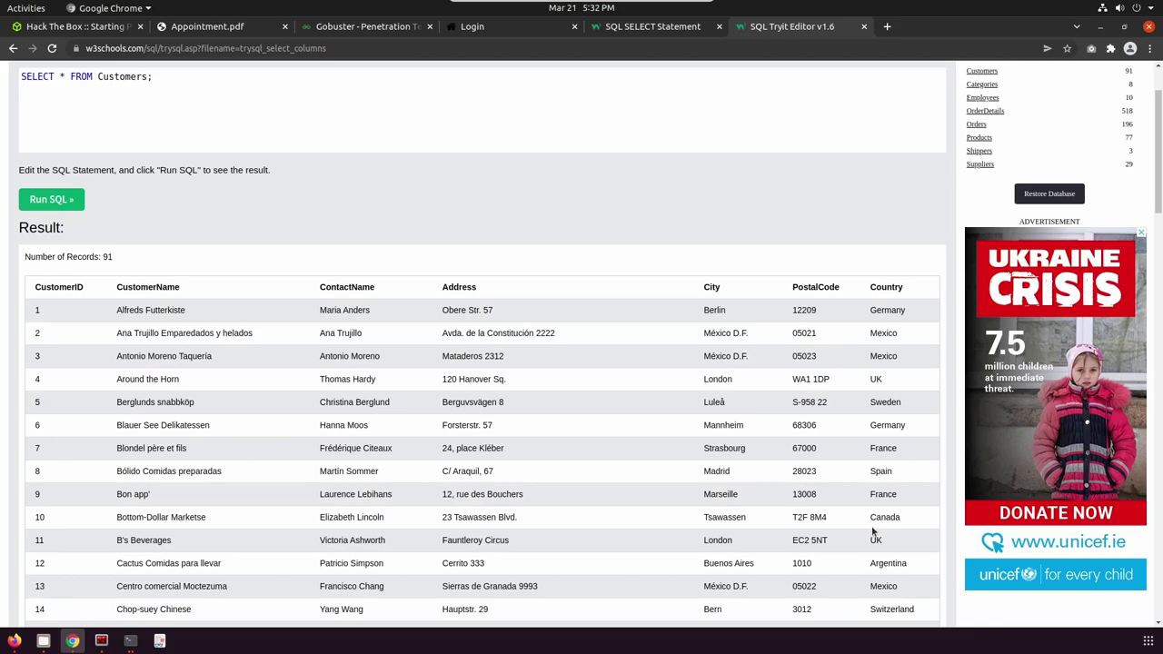
scroll(873, 532, down, 7)
scroll(874, 531, up, 7)
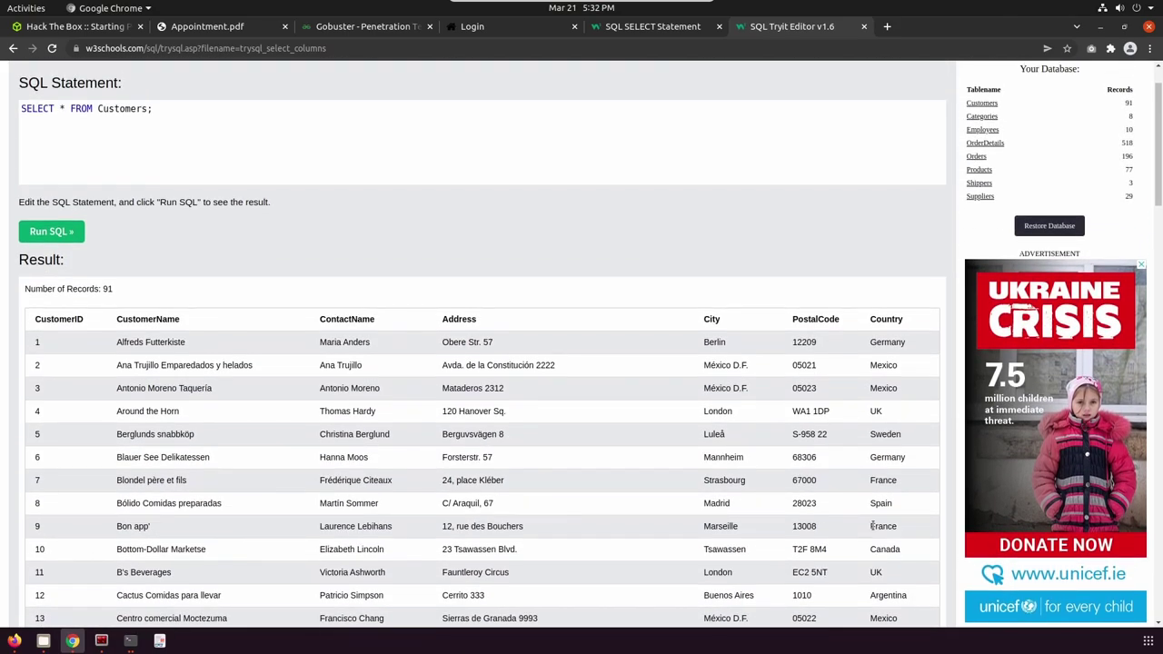
scroll(873, 525, down, 1)
scroll(874, 529, up, 1)
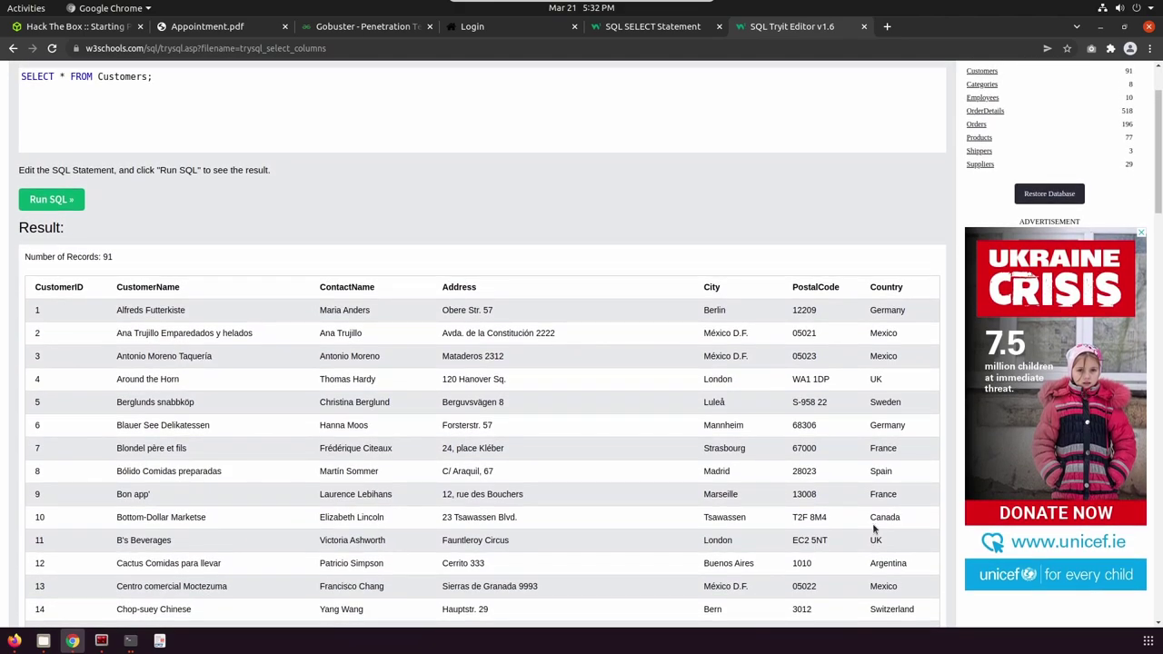
scroll(873, 523, up, 2)
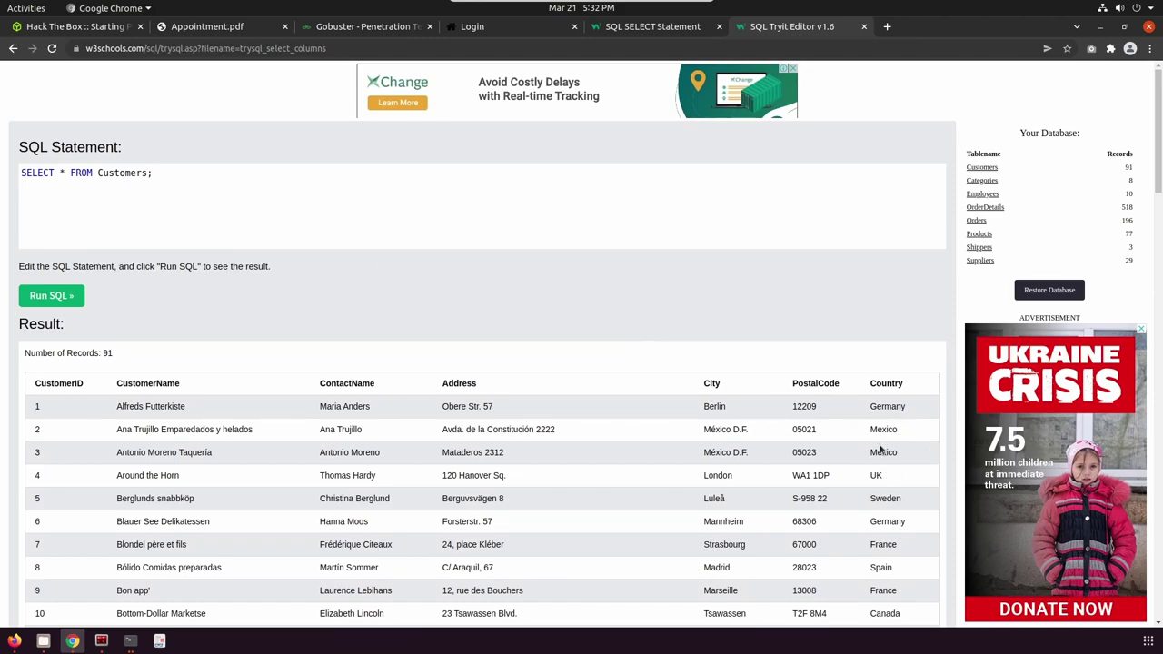
Add WHERE Country='Mexico' and PostalCode='05021' before the semicolon.
text(WHERE cou)
key(BackSpace)
key(BackSpace)
key(BackSpace)
text(Country='Mexico' and Posta)
key(BackSpace)
key(BackSpace)
key(BackSpace)
key(BackSpace)
key(BackSpace)
text(Postalcode)
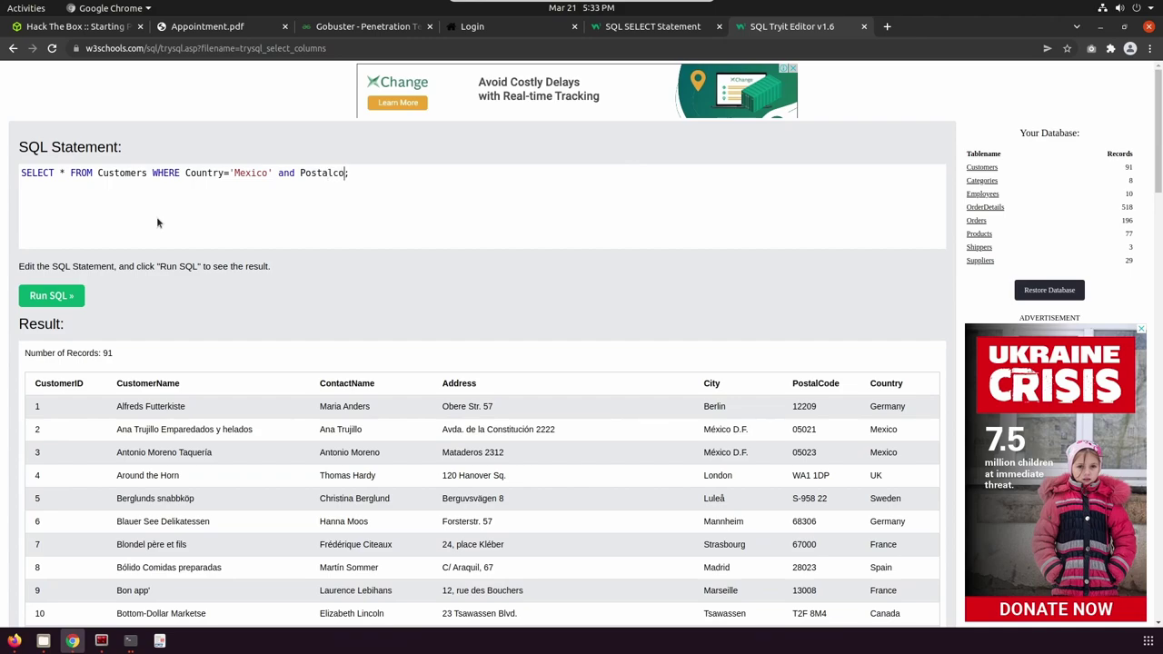
key(BackSpace)
key(BackSpace)
key(BackSpace)
key(BackSpace)
text(Co)
key(BackSpace)
key(BackSpace)
text(Code='05021')
Run the query and check the single returned record's 05021 postal code.
click(57, 297)
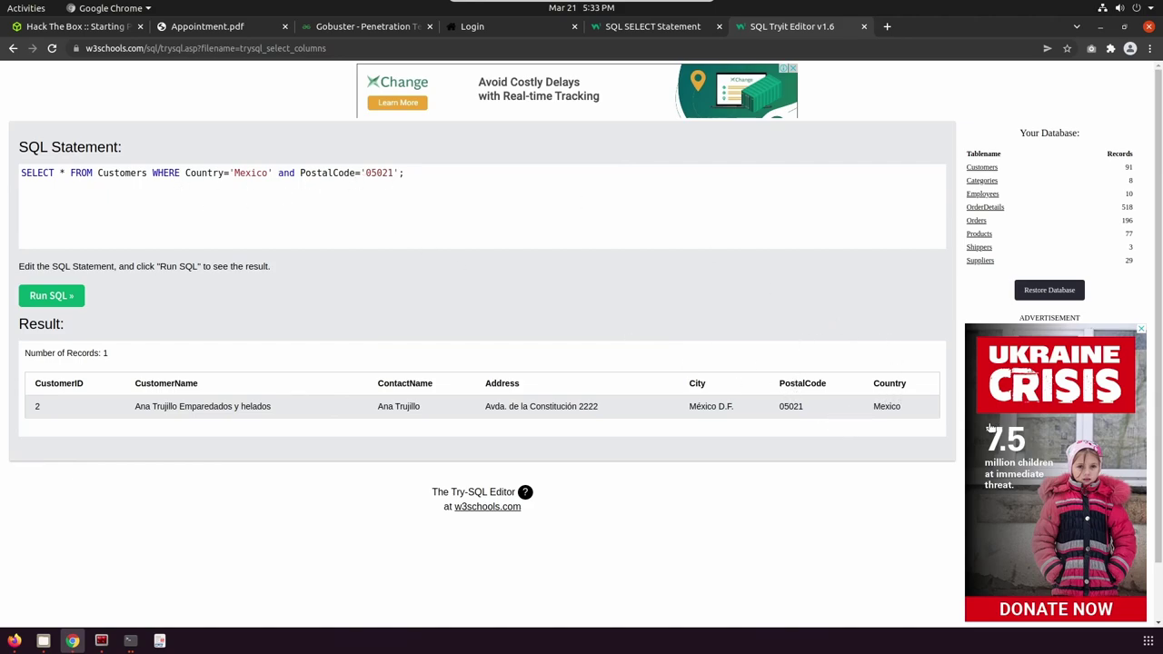
double_click(787, 406)
click(766, 444)
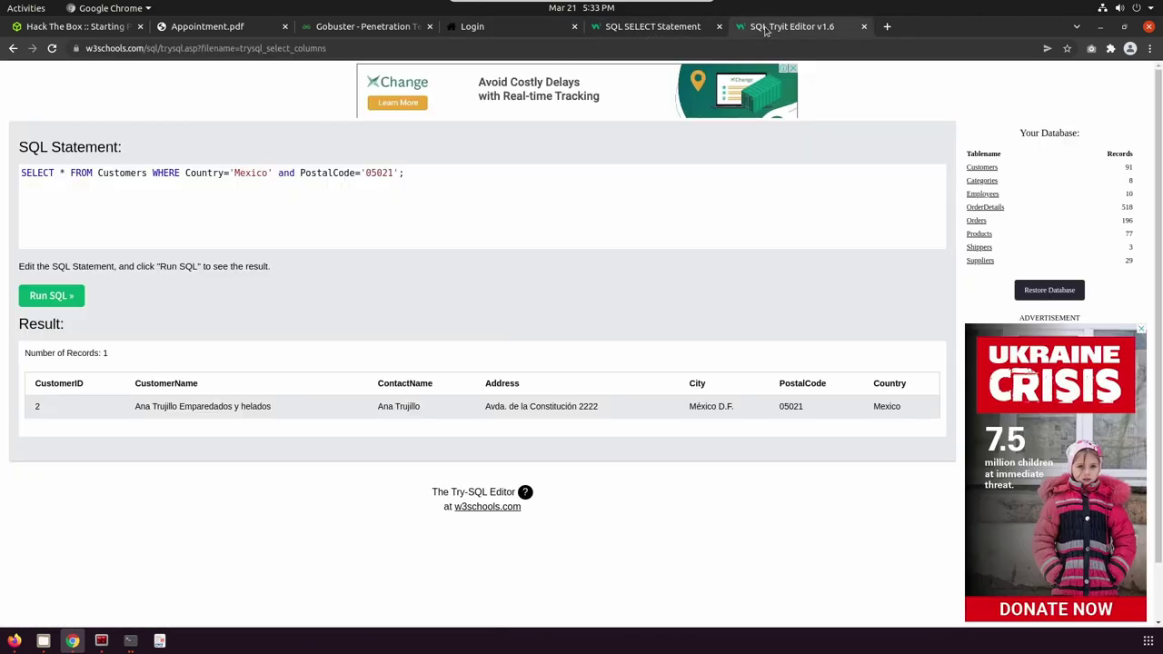
Glance at the SQL SELECT Statement tutorial, then return to the Tryit Editor's SQL statement.
click(626, 32)
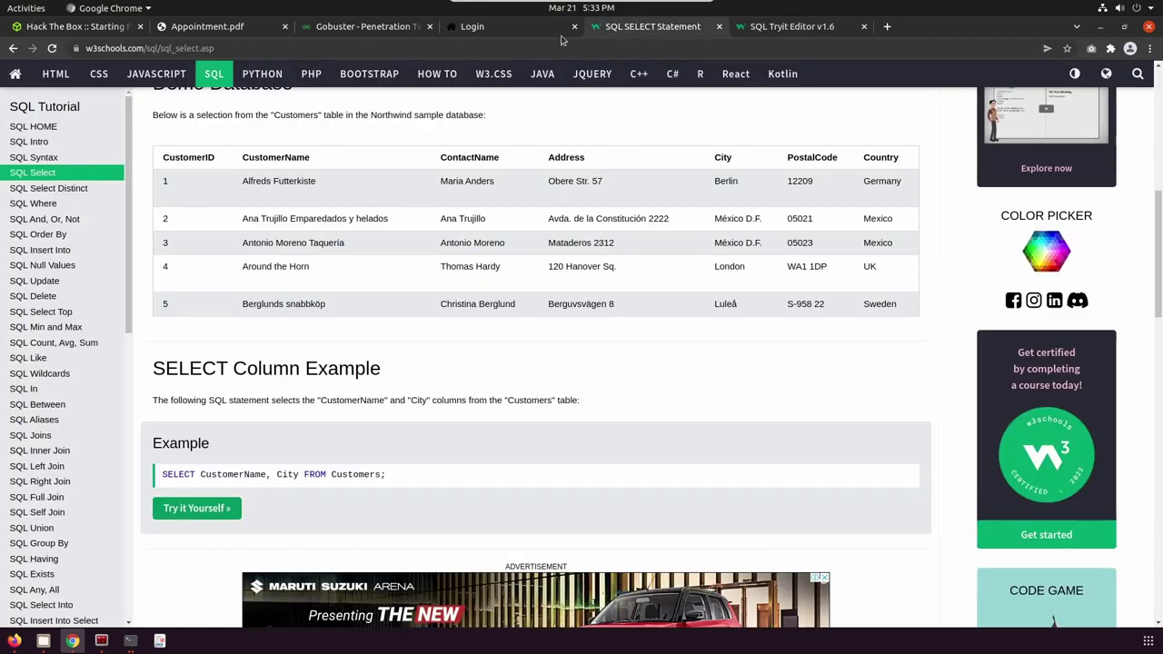
click(502, 34)
click(778, 27)
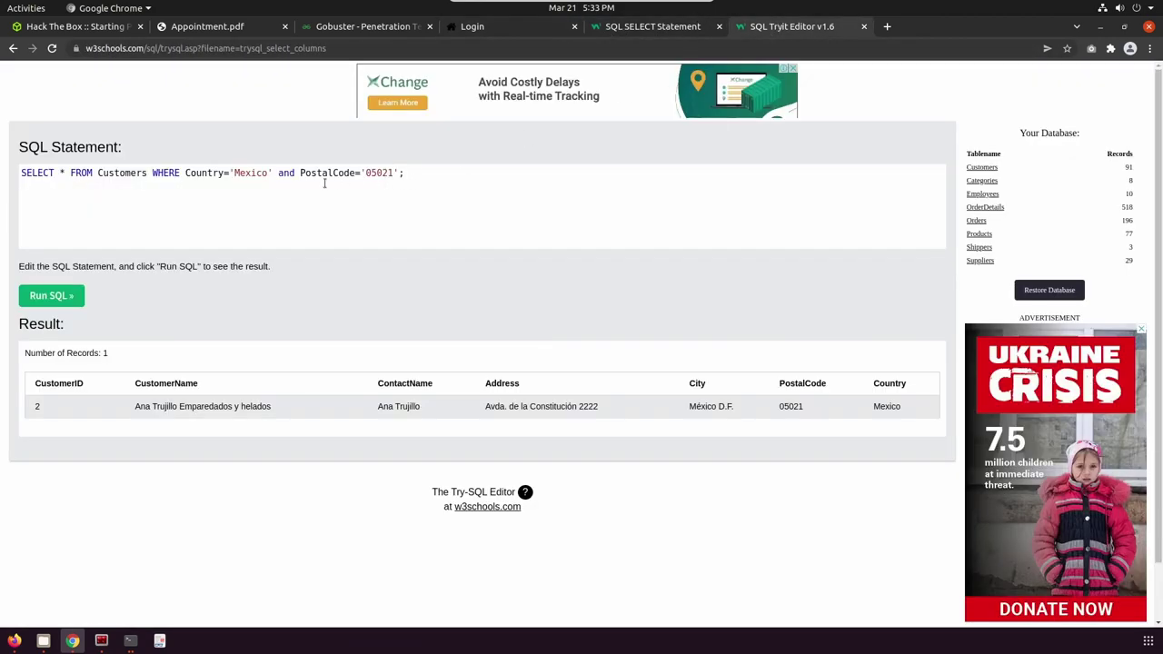
Replace Country with Username and PostalCode with Password in the WHERE clause.
double_click(199, 177)
text(Username)
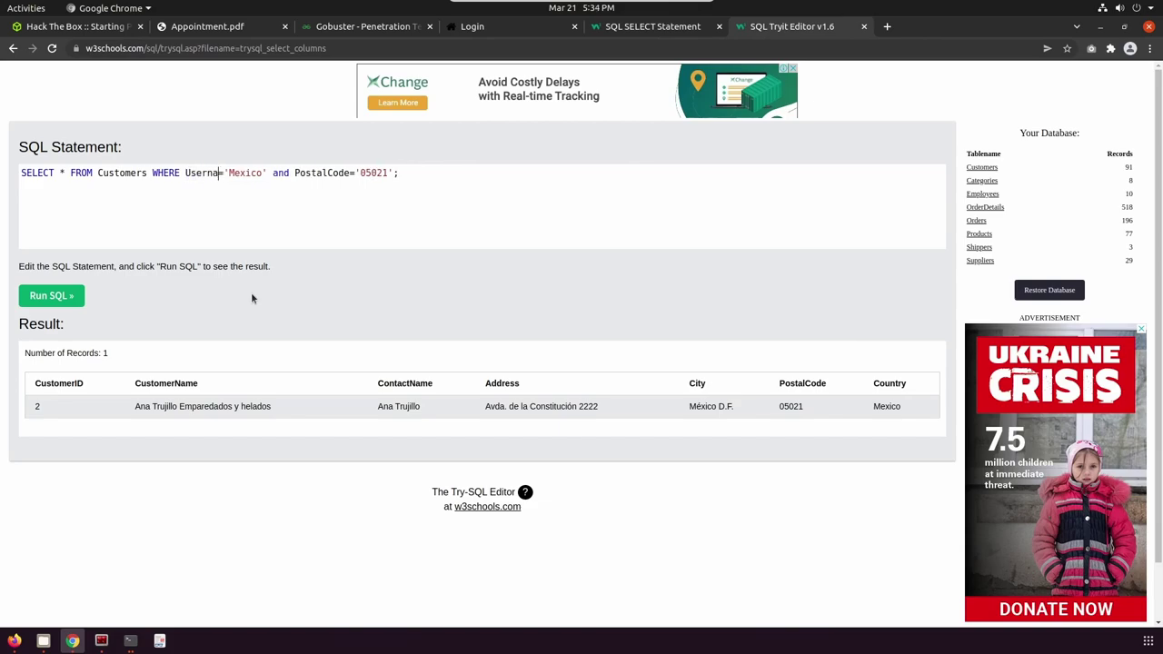
double_click(321, 173)
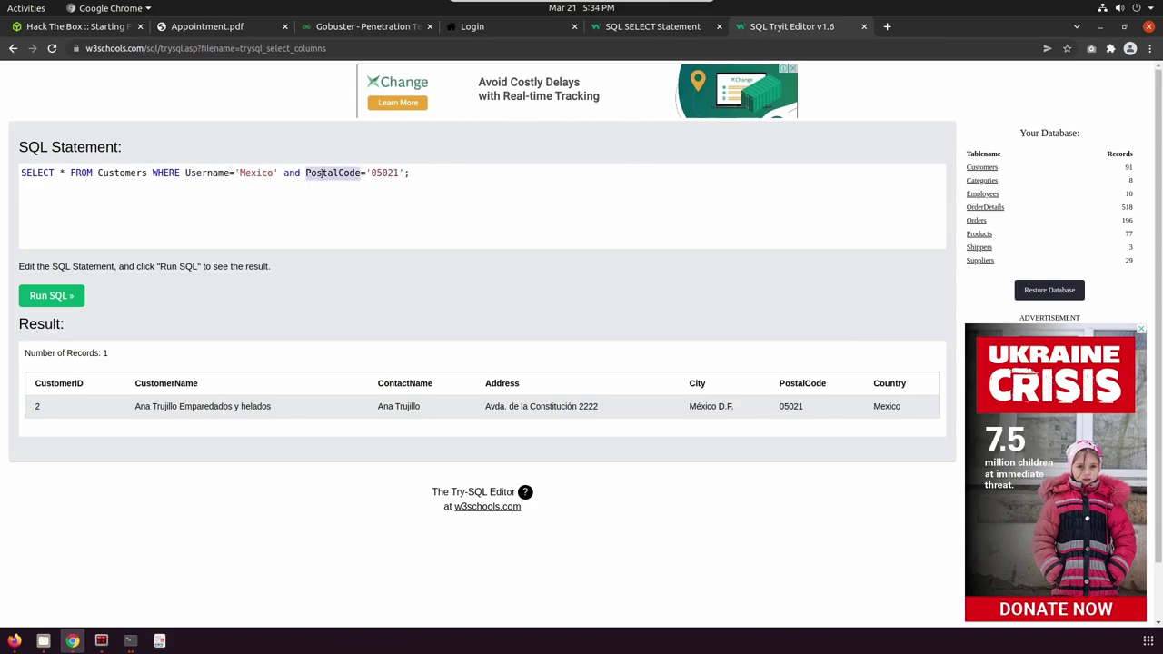
text(Passw)
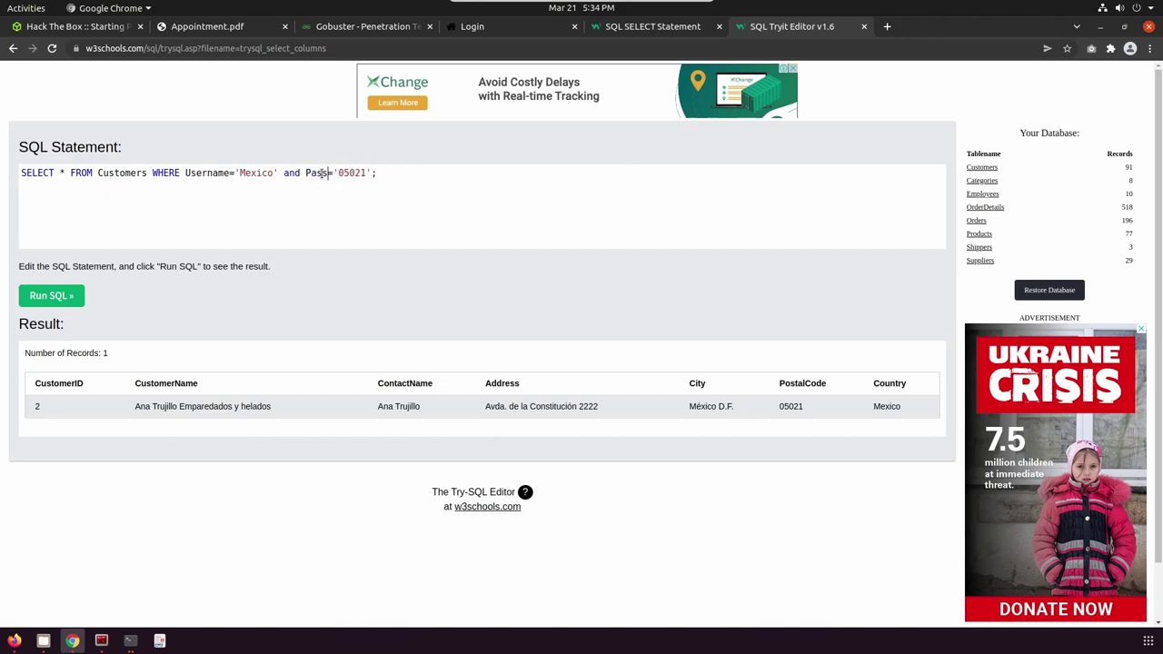
text(ord)
drag(185, 173, 392, 173)
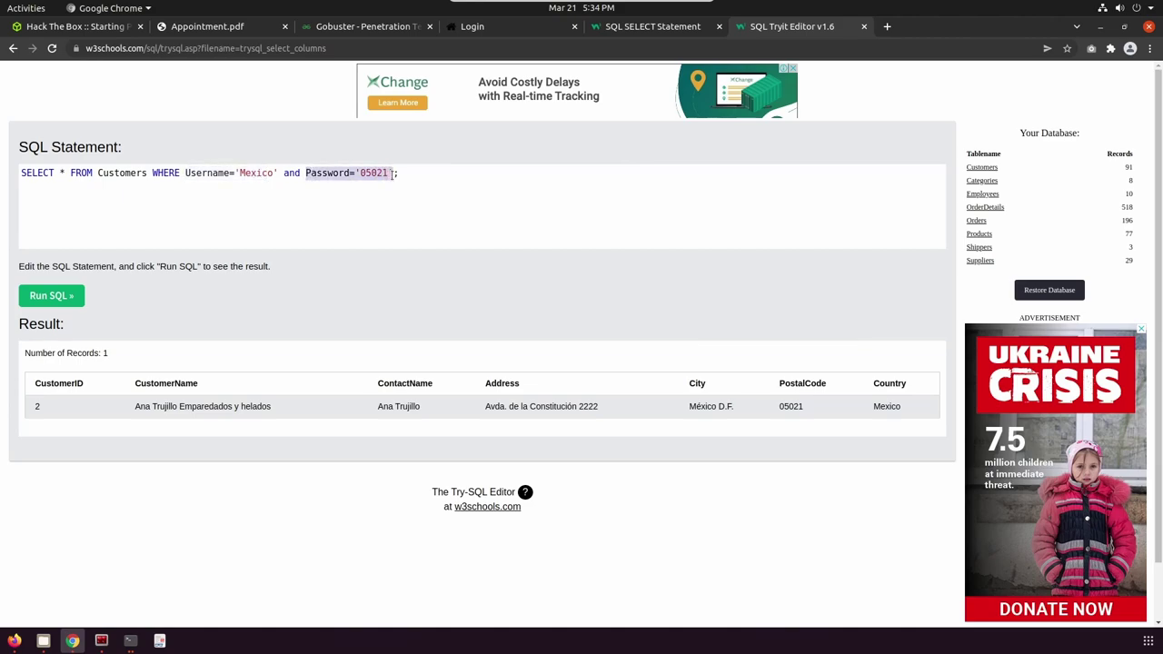
click(343, 208)
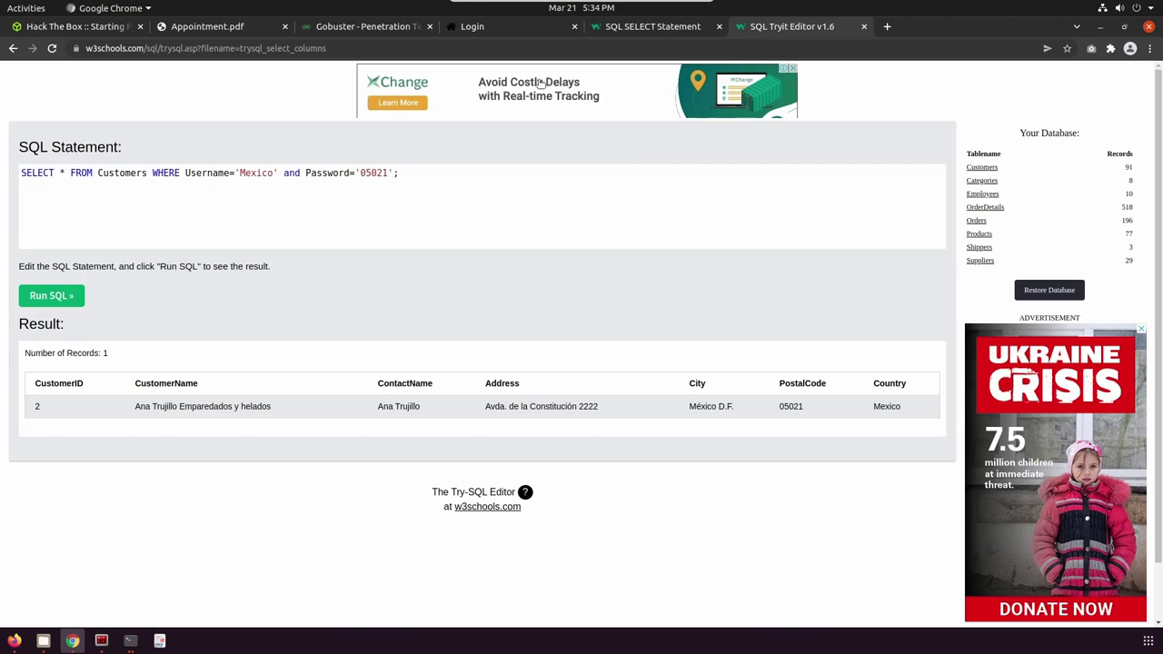
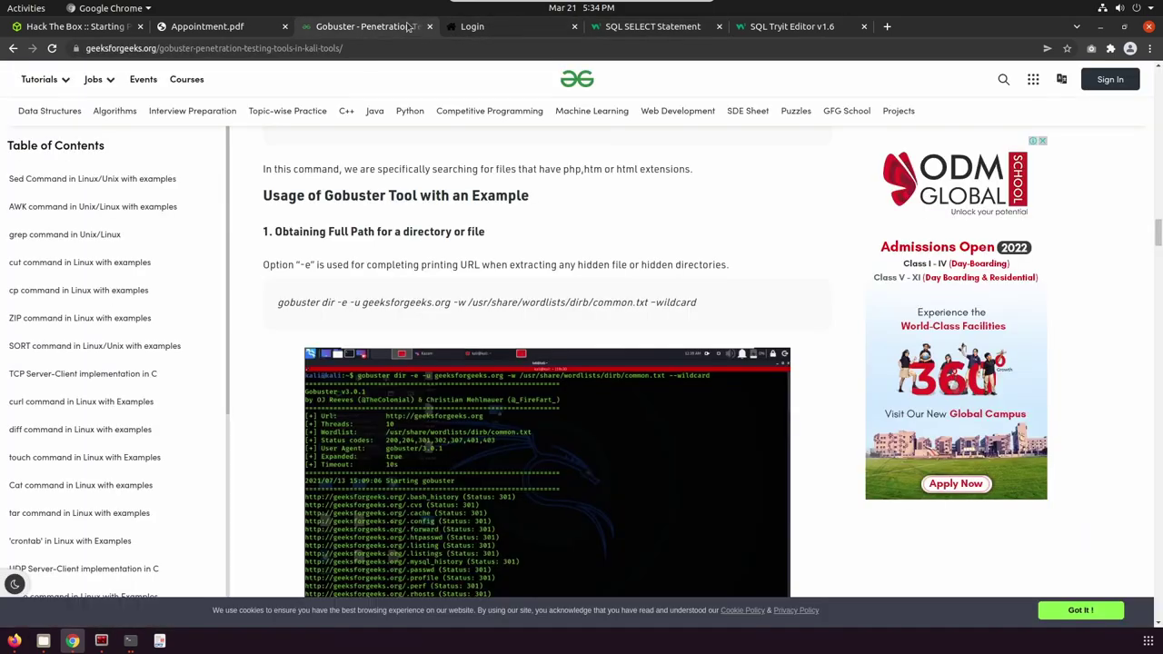
Switch browser tabs to view the target's PHP login page at 10.129.2.237/index.php.
click(670, 40)
click(506, 30)
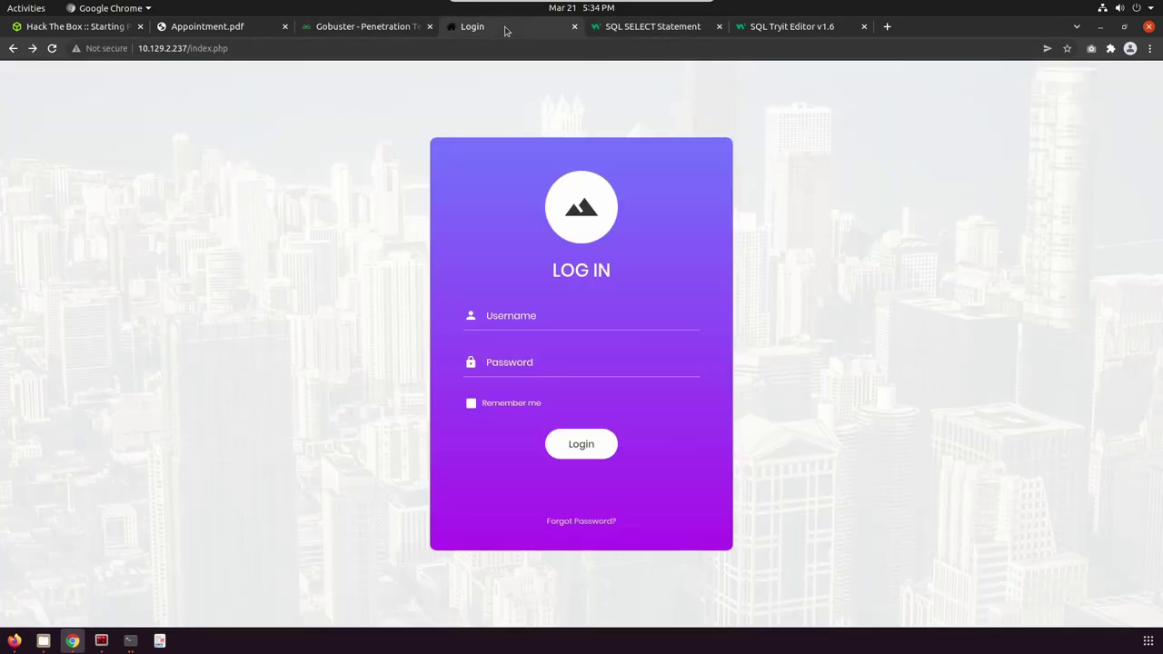
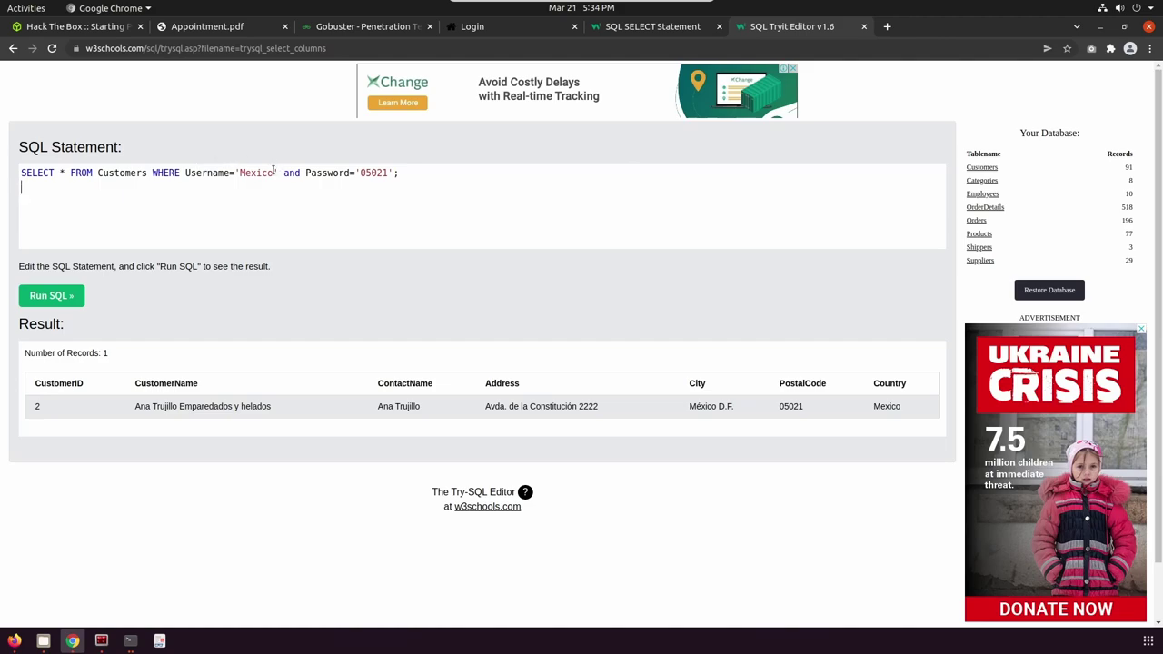
Insert an extra single quote right after 'Mexico' in the WHERE Username condition.
text('#)
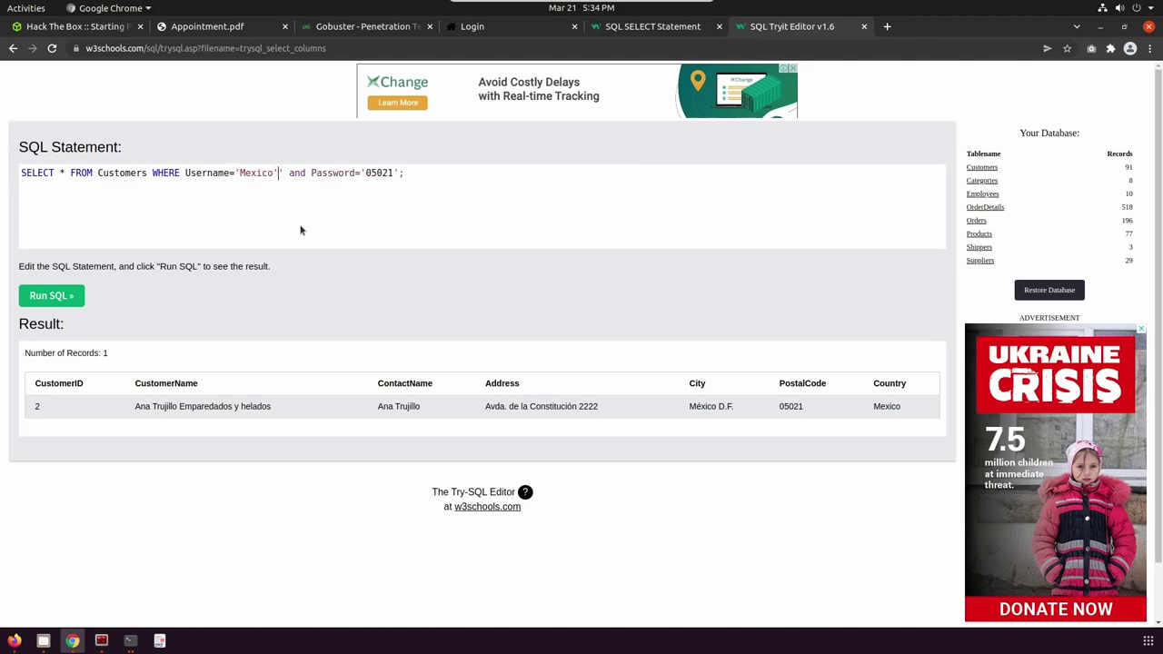
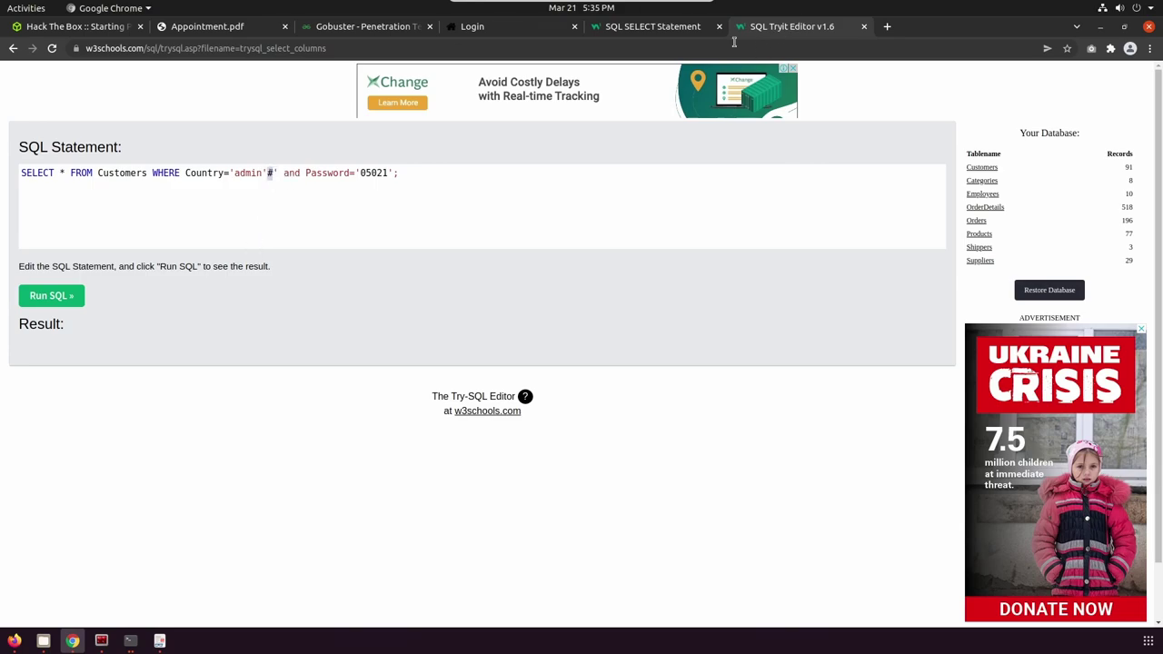
Switch to the SQL SELECT Statement tutorial page showing the sample Customers table.
click(629, 35)
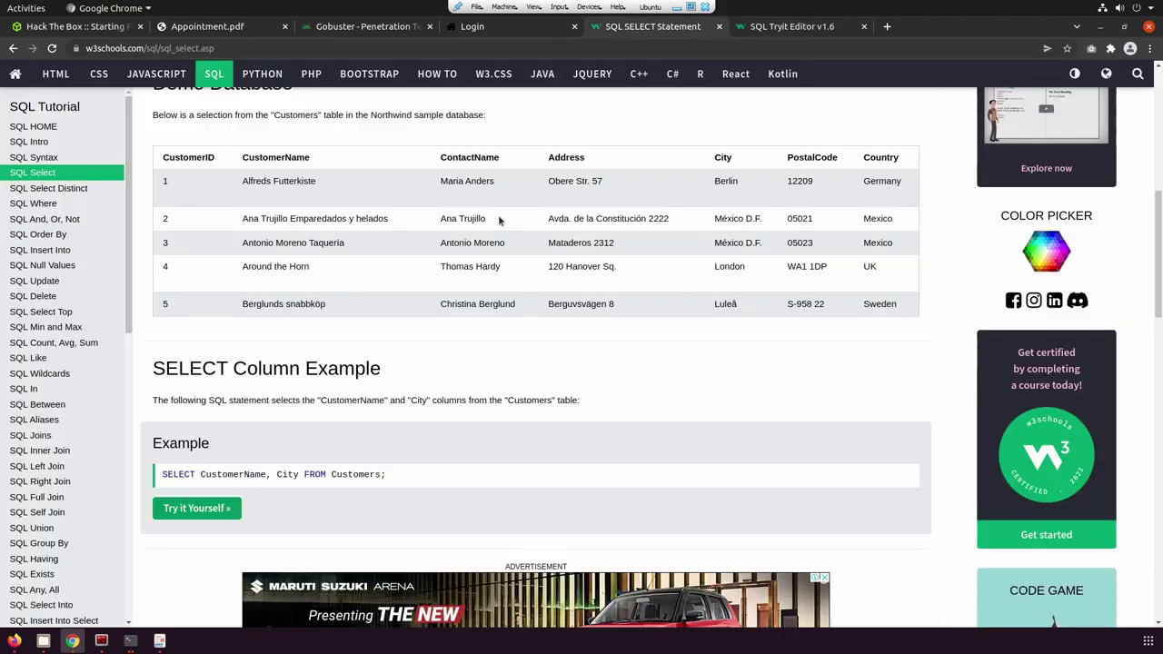
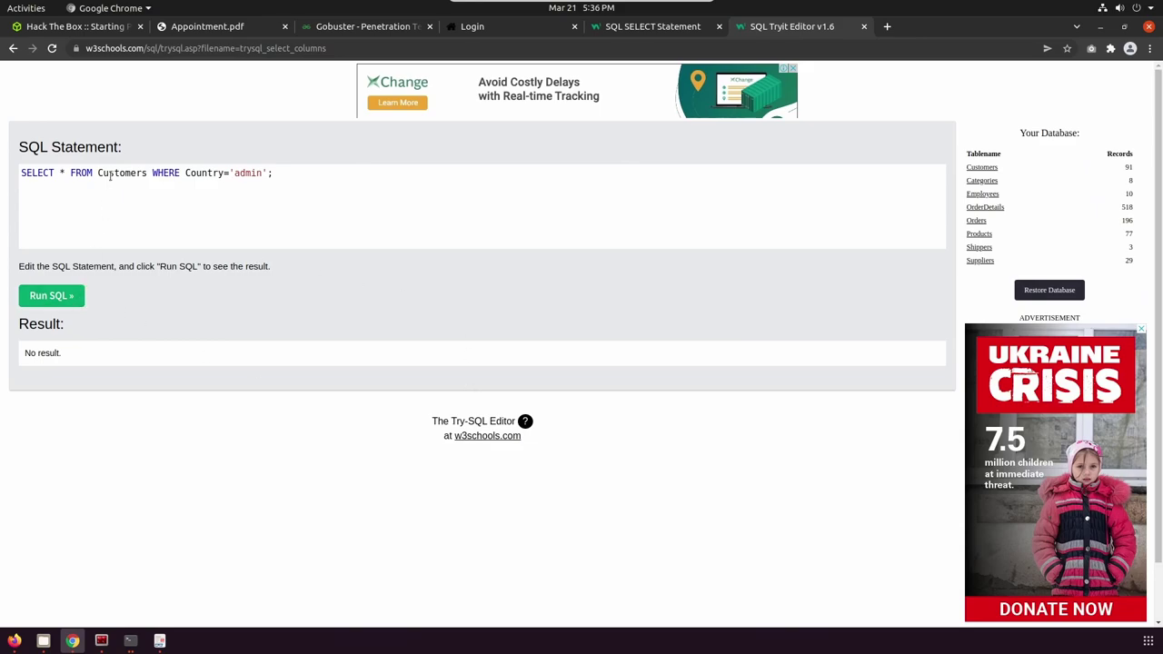
Change the WHERE value from 'admin' to 'Mexico' and run the query to list 5 customers.
double_click(252, 172)
text(Mexico)
click(58, 295)
click(62, 296)
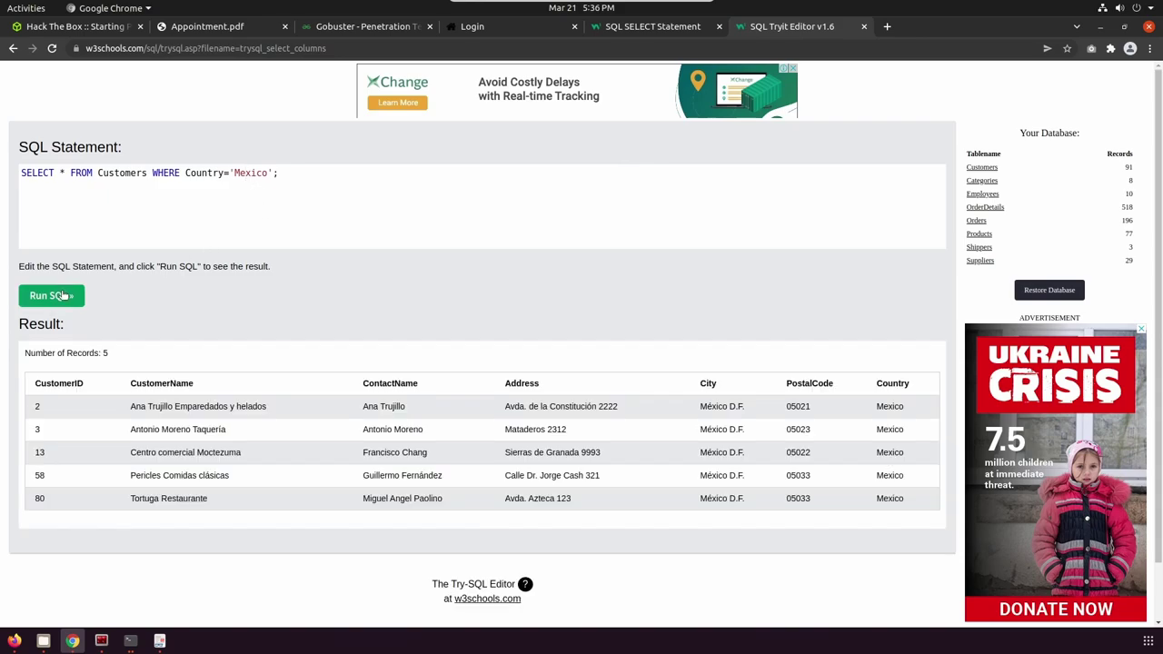
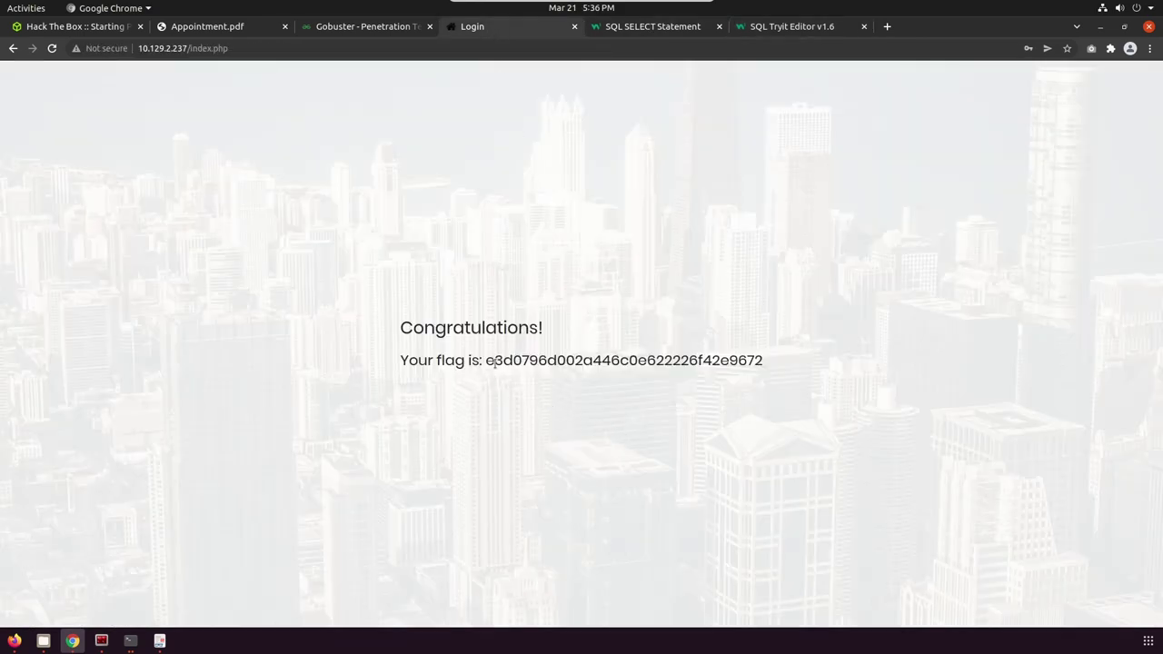
Copy the flag hash from the Congratulations page and bring up the Appointment.pdf guide.
drag(487, 360, 760, 361)
key(ctrl+c)
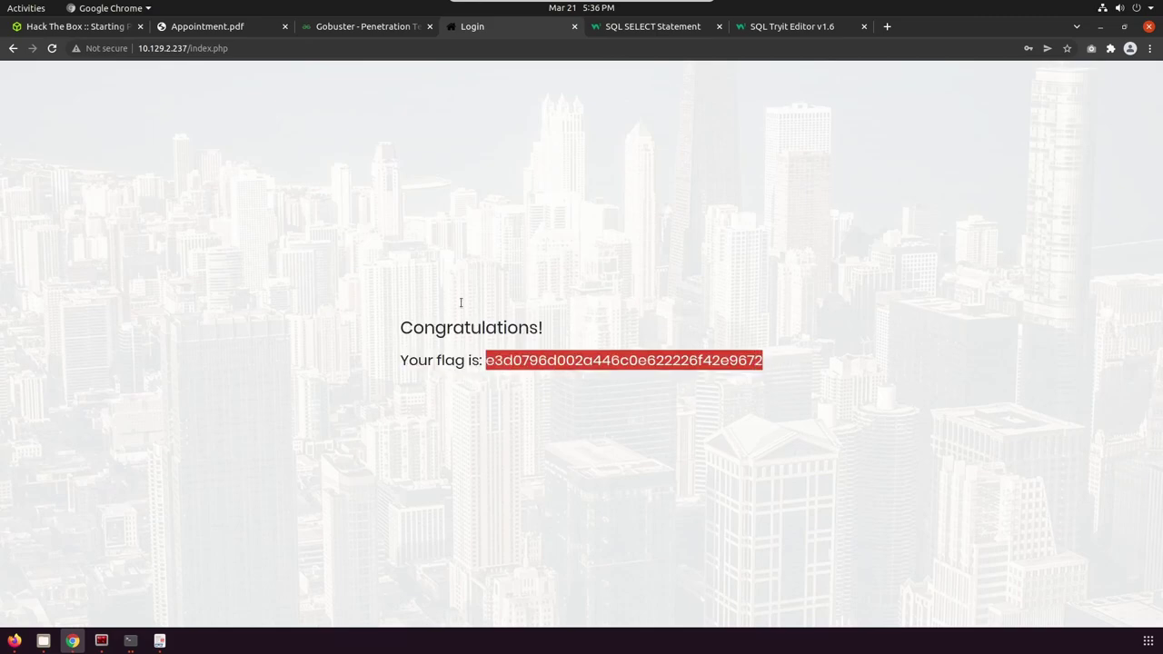
click(223, 27)
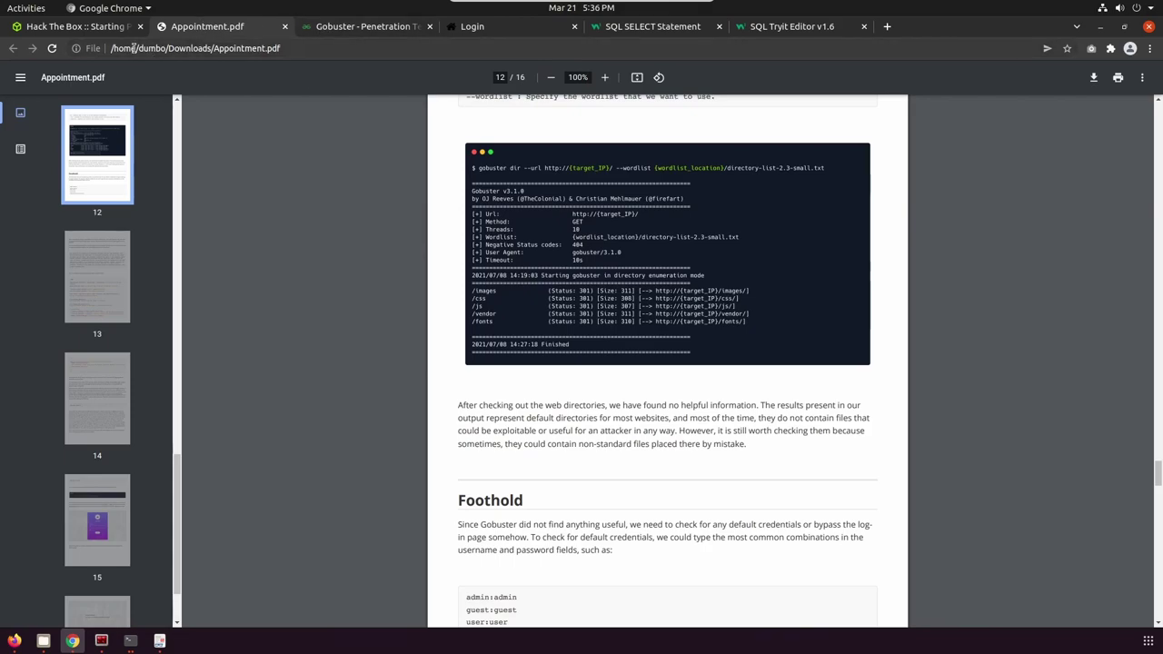
Paste the copied flag into Appointment's Submit root flag field on Hack The Box and submit it.
click(121, 31)
click(444, 461)
key(ctrl+v)
click(900, 465)
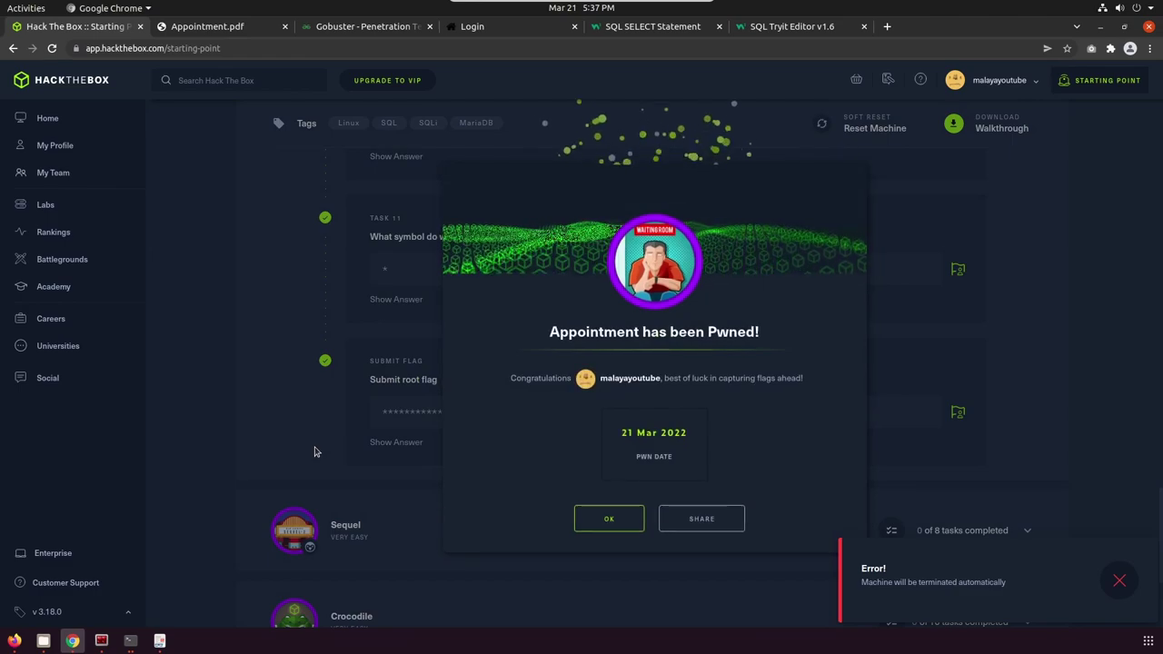
Close the 'Appointment has been Pwned!' dialog and return to the Appointment header showing Machine Pwned.
click(623, 516)
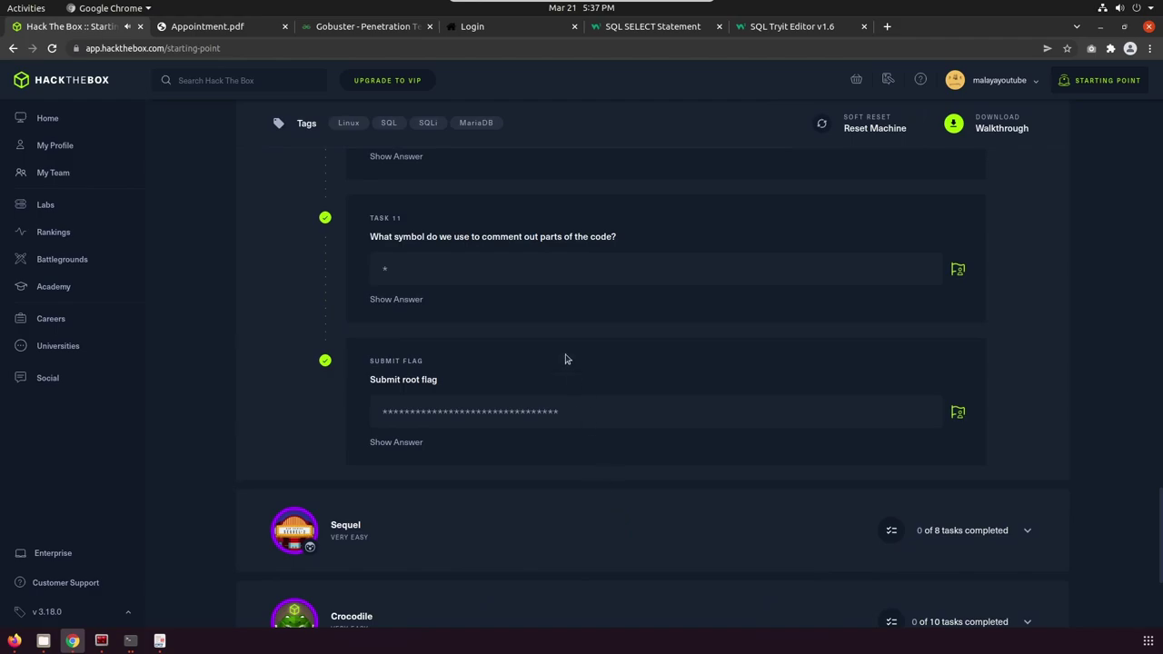
scroll(565, 359, up, 10)
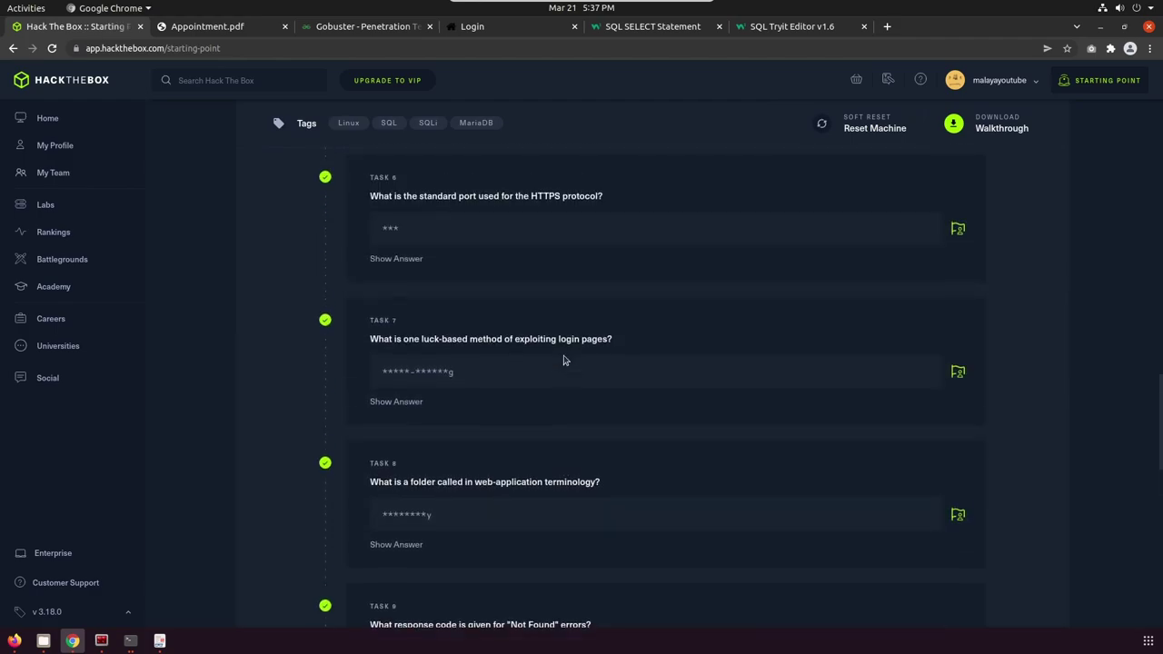
scroll(564, 361, up, 10)
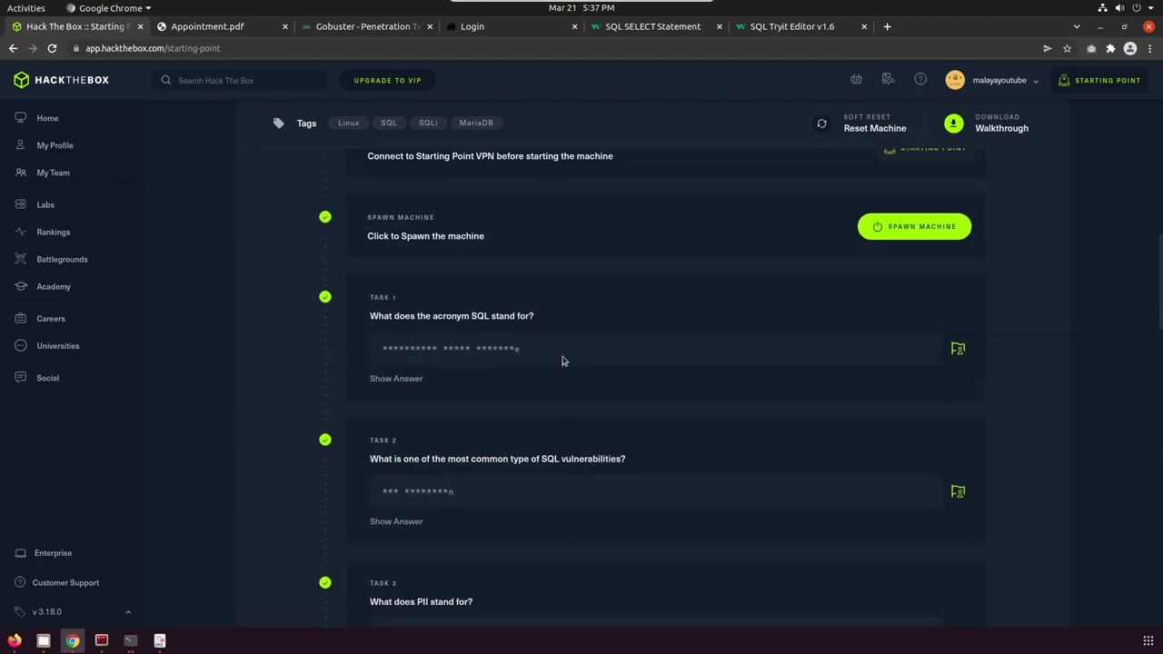
scroll(563, 361, up, 2)
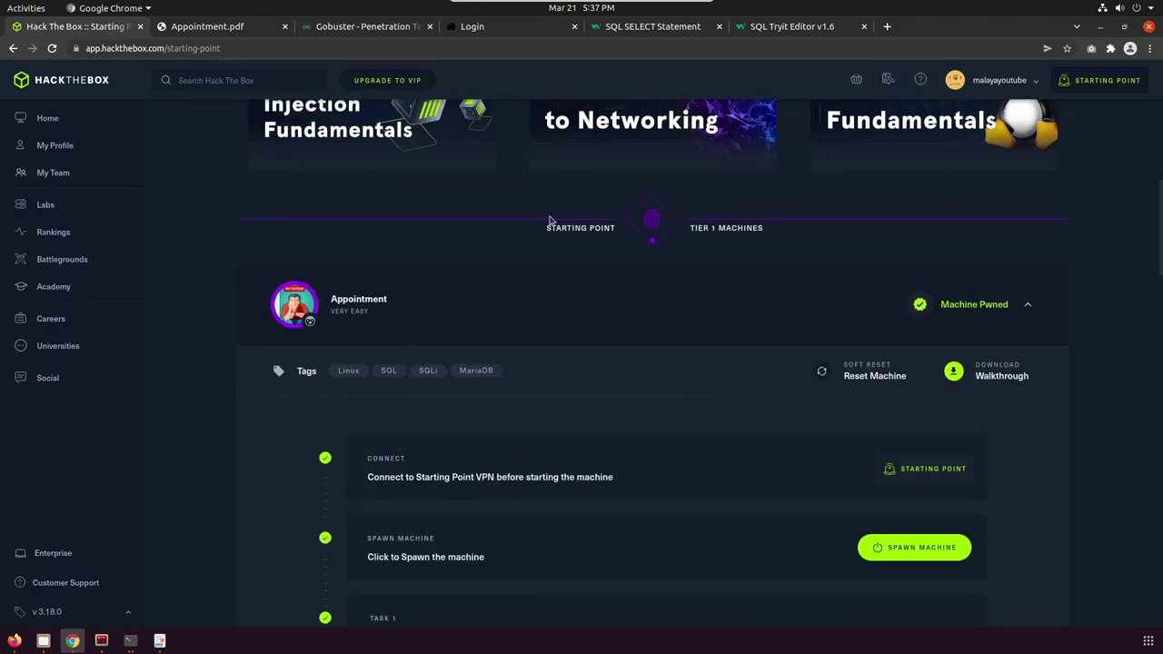
Collapse Appointment's task list and review the Starting Point list, now at 18% Tier 1 progress.
click(1018, 326)
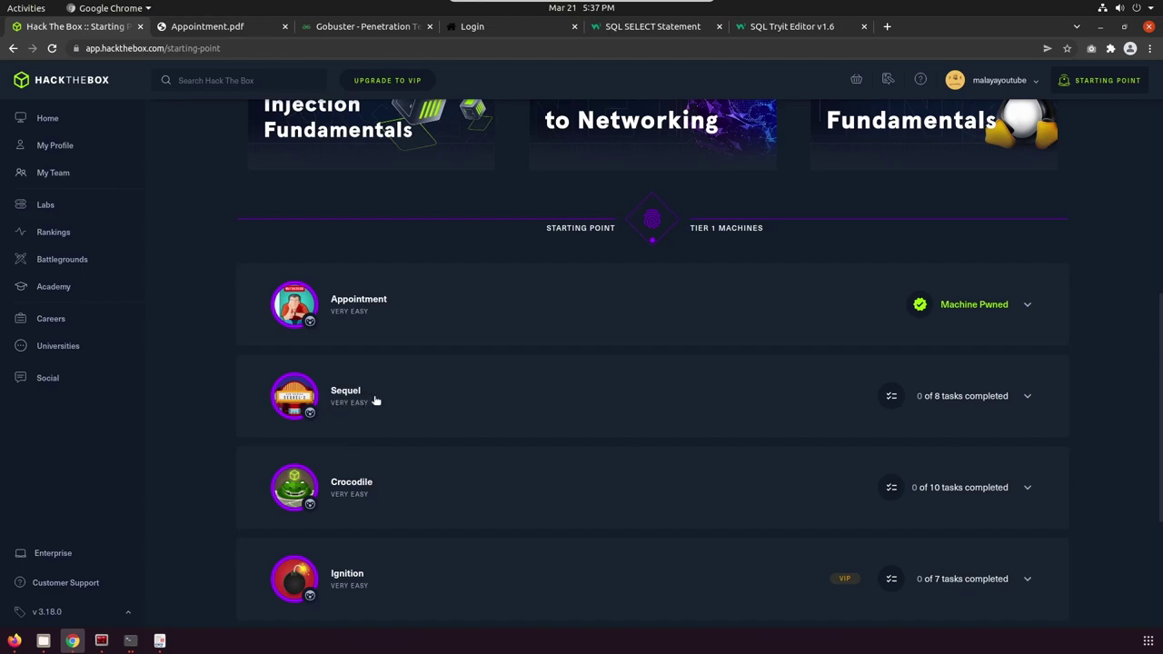
scroll(476, 415, up, 2)
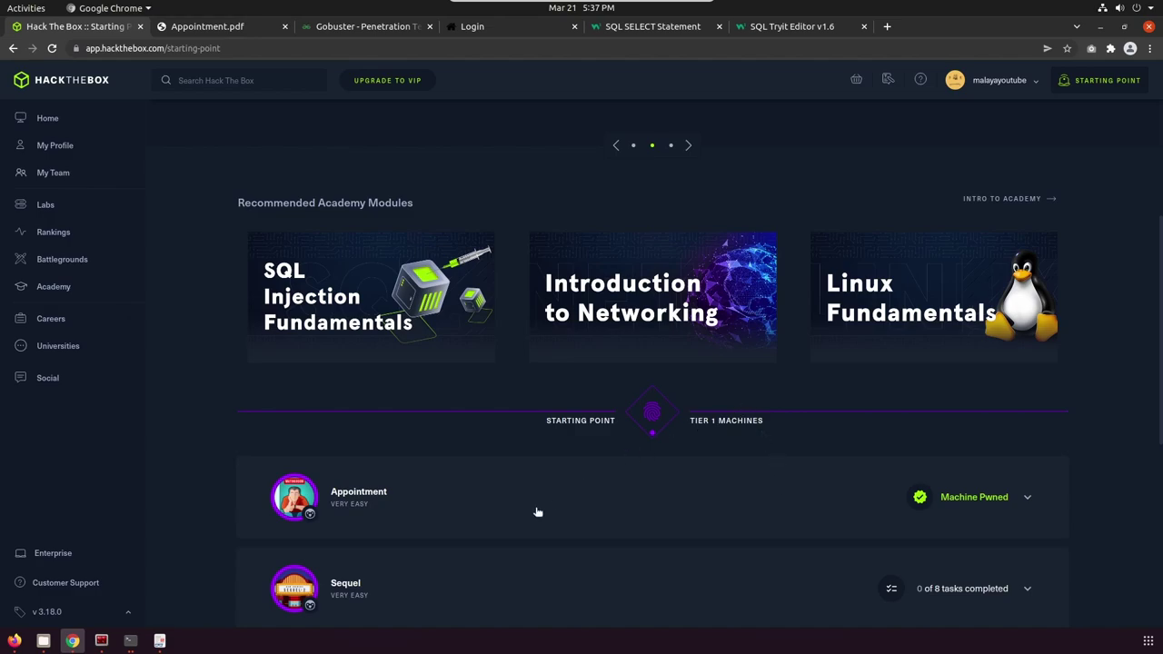
scroll(538, 513, down, 5)
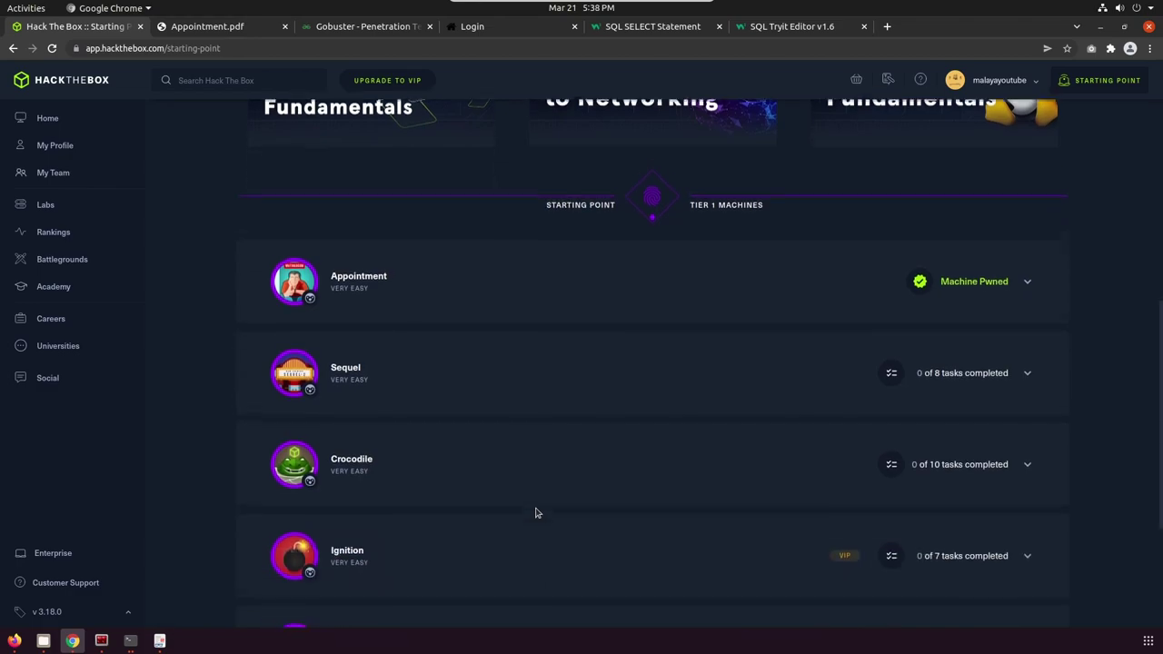
scroll(538, 511, down, 1)
scroll(540, 500, up, 6)
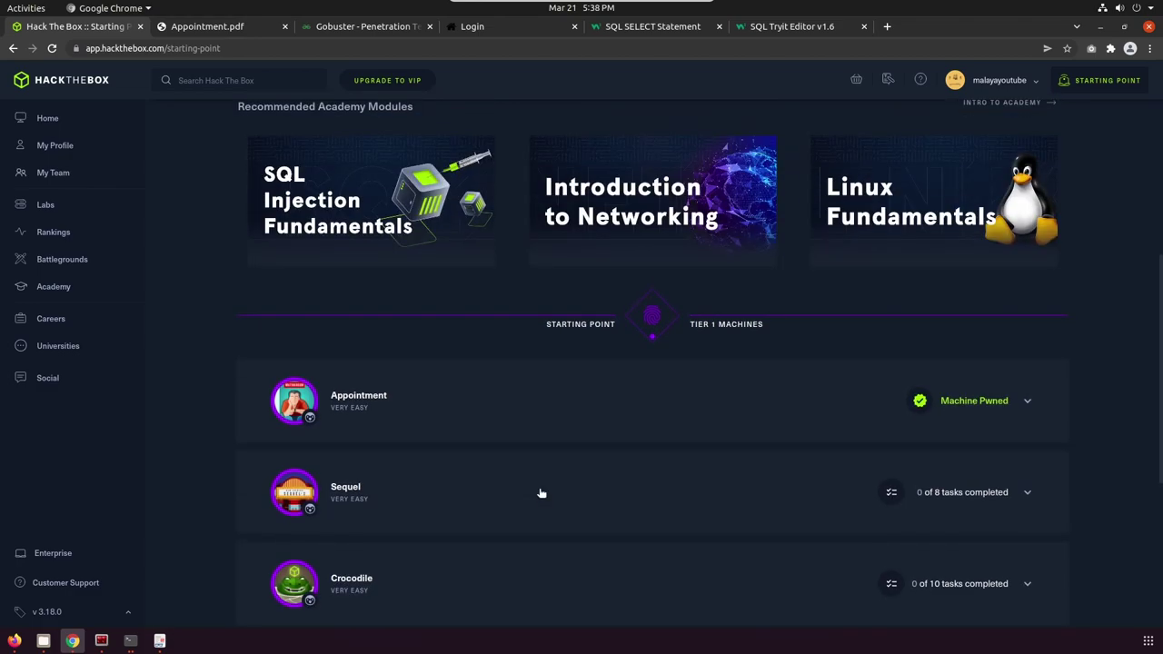
scroll(541, 493, up, 3)
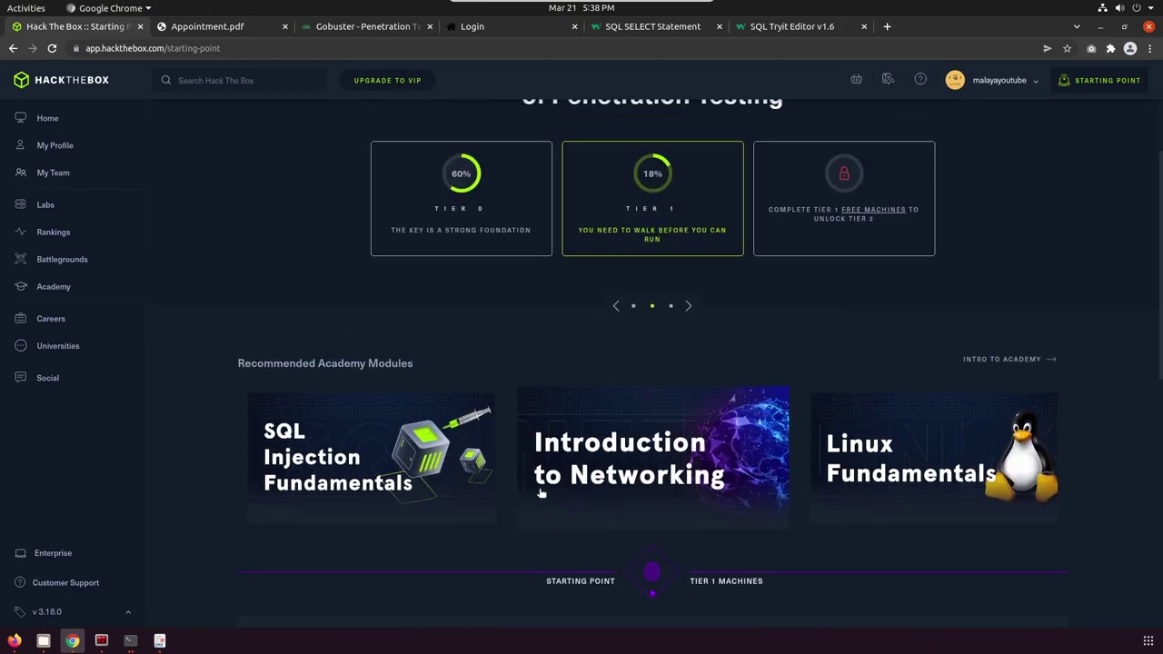